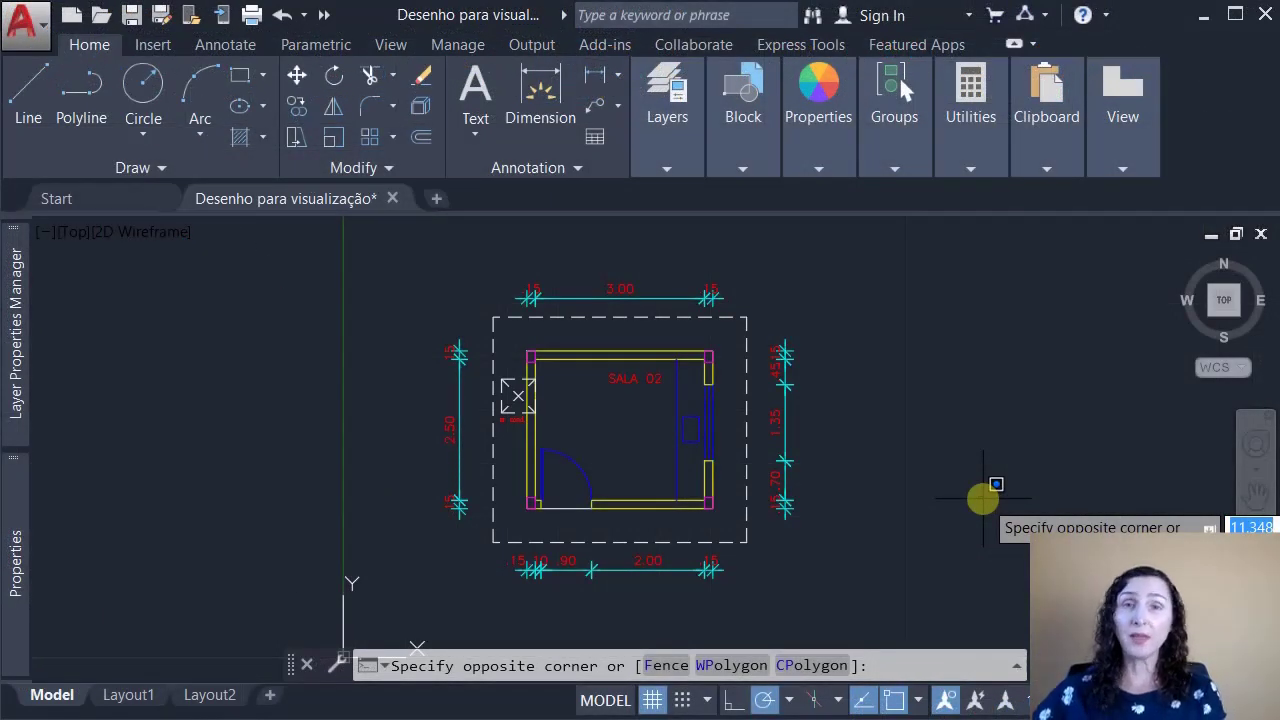
# Step: Examine the available annotation tools for text, dimensions, leaders and tables
pyautogui.click(983, 497)
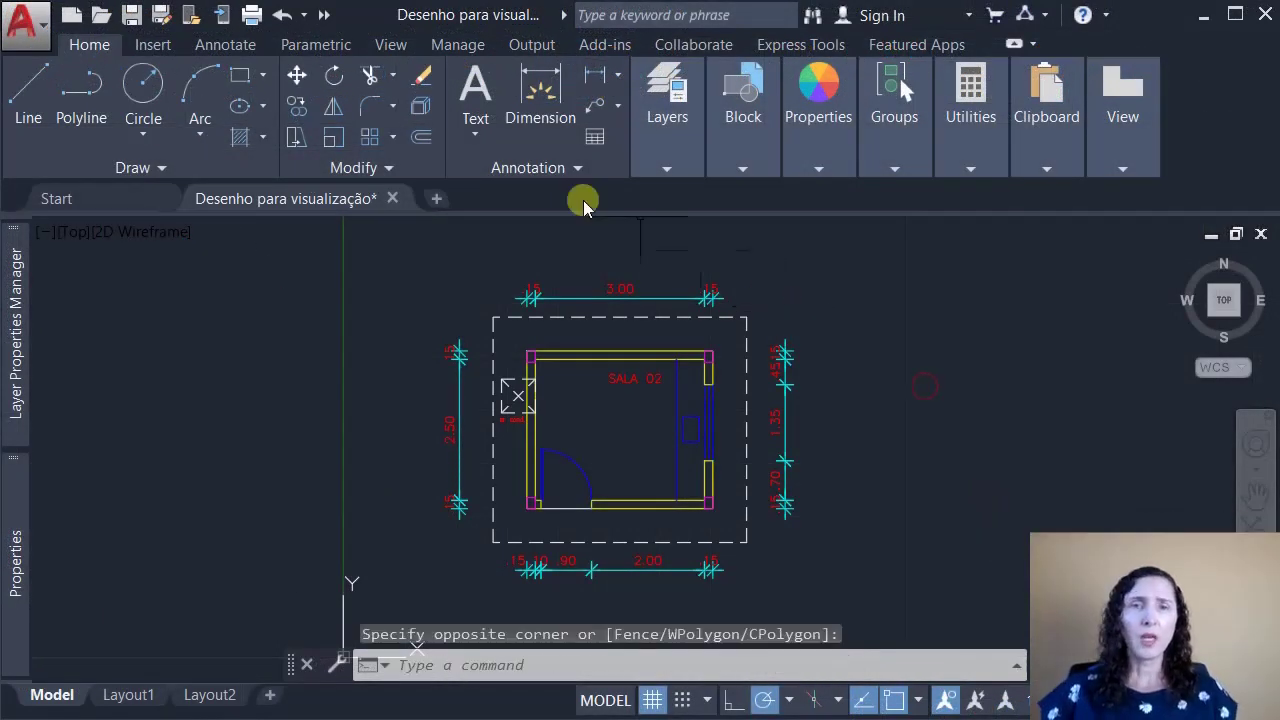
pyautogui.click(479, 137)
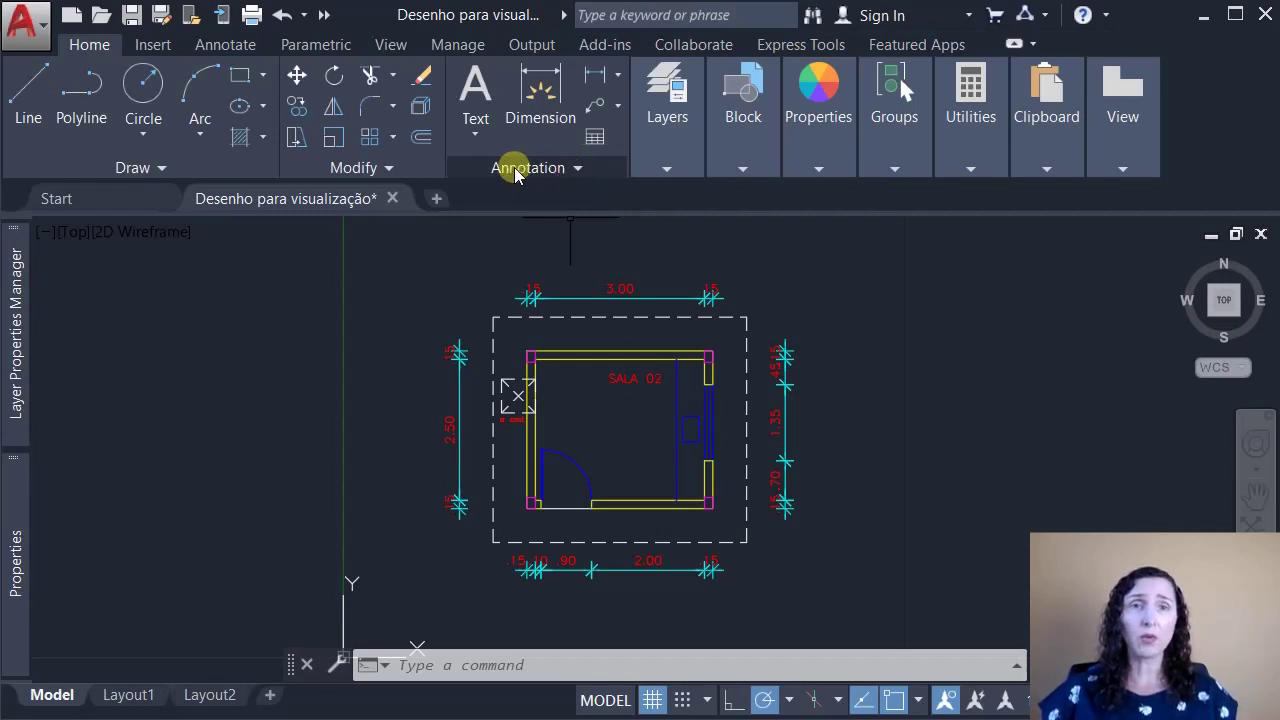
pyautogui.click(226, 45)
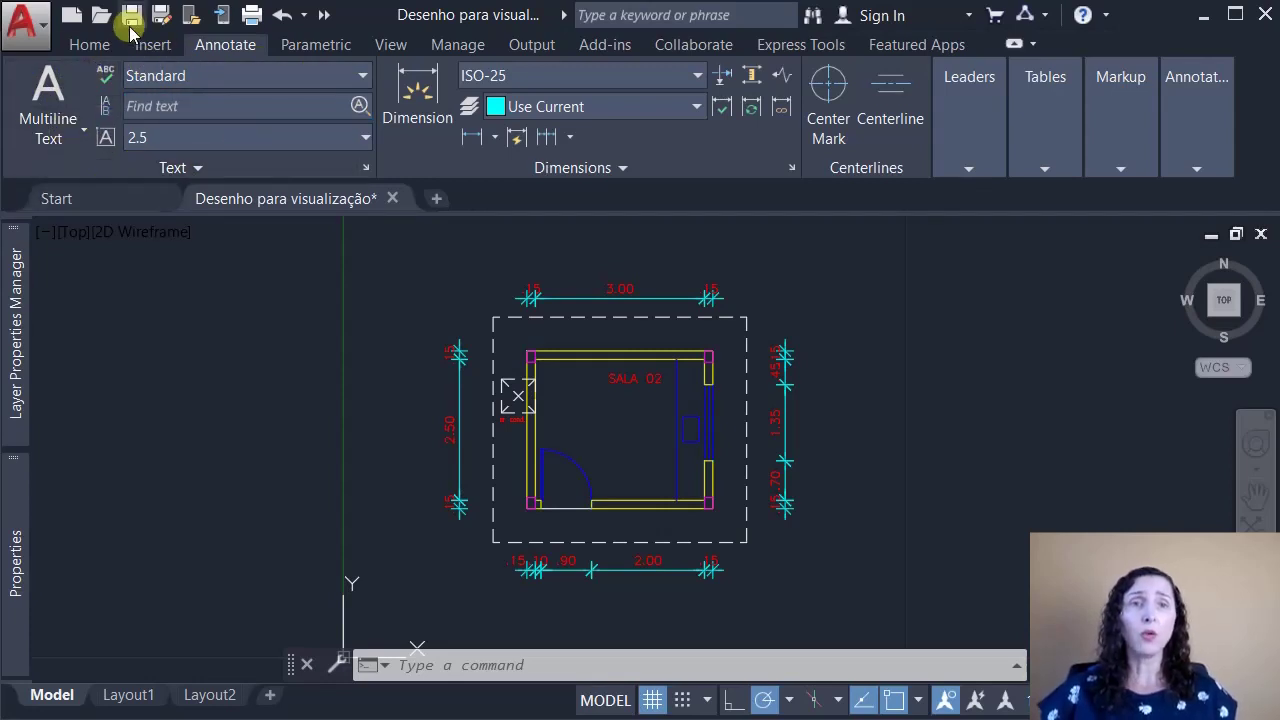
pyautogui.click(92, 46)
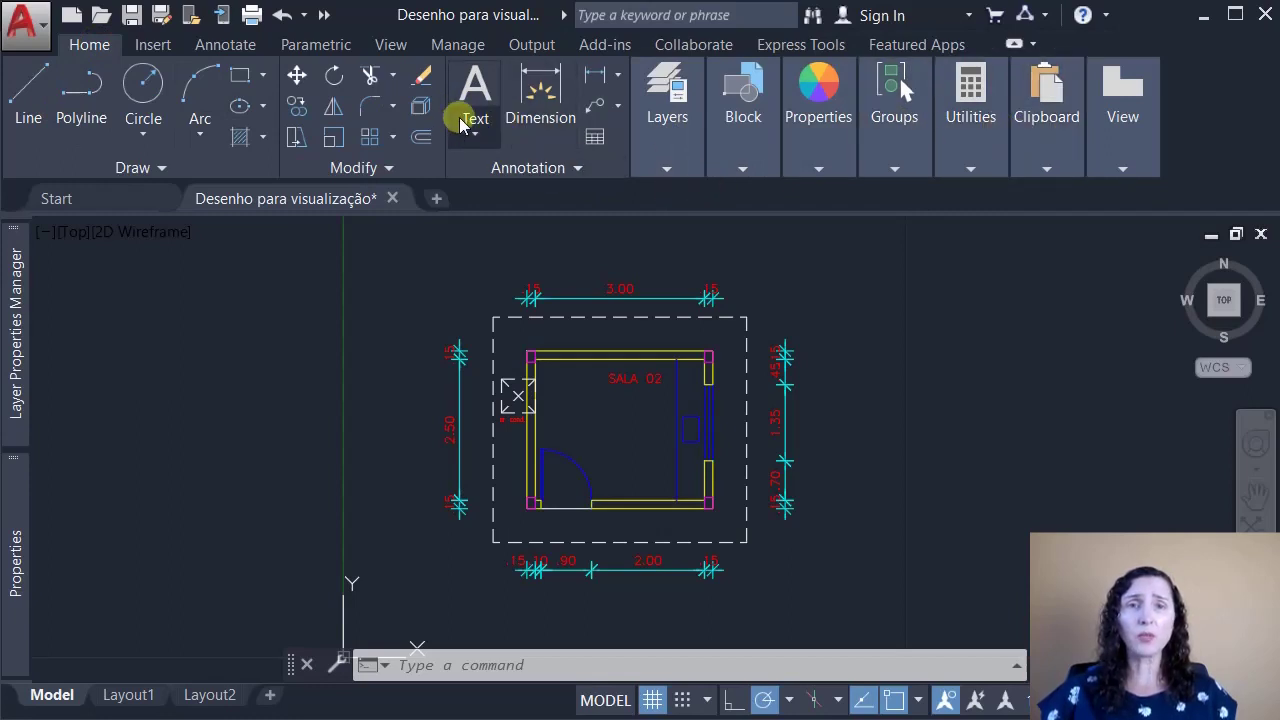
pyautogui.click(619, 77)
pyautogui.click(617, 78)
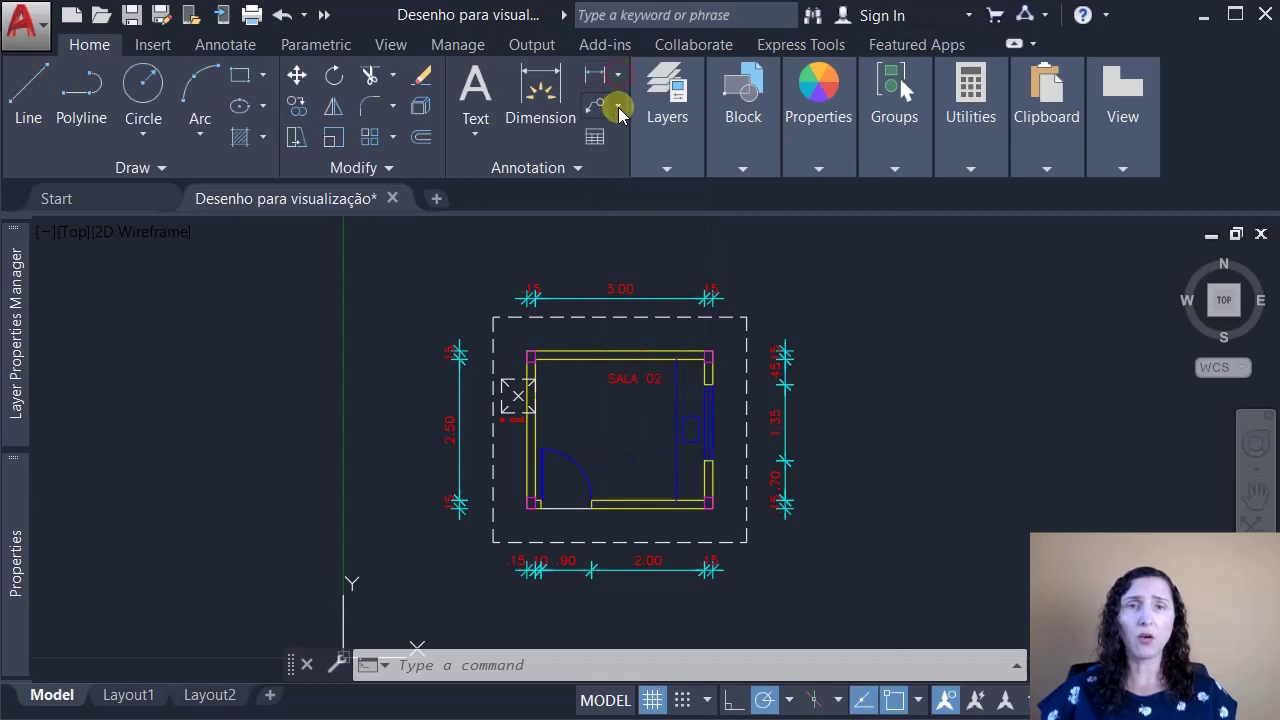
pyautogui.click(619, 109)
pyautogui.click(619, 109)
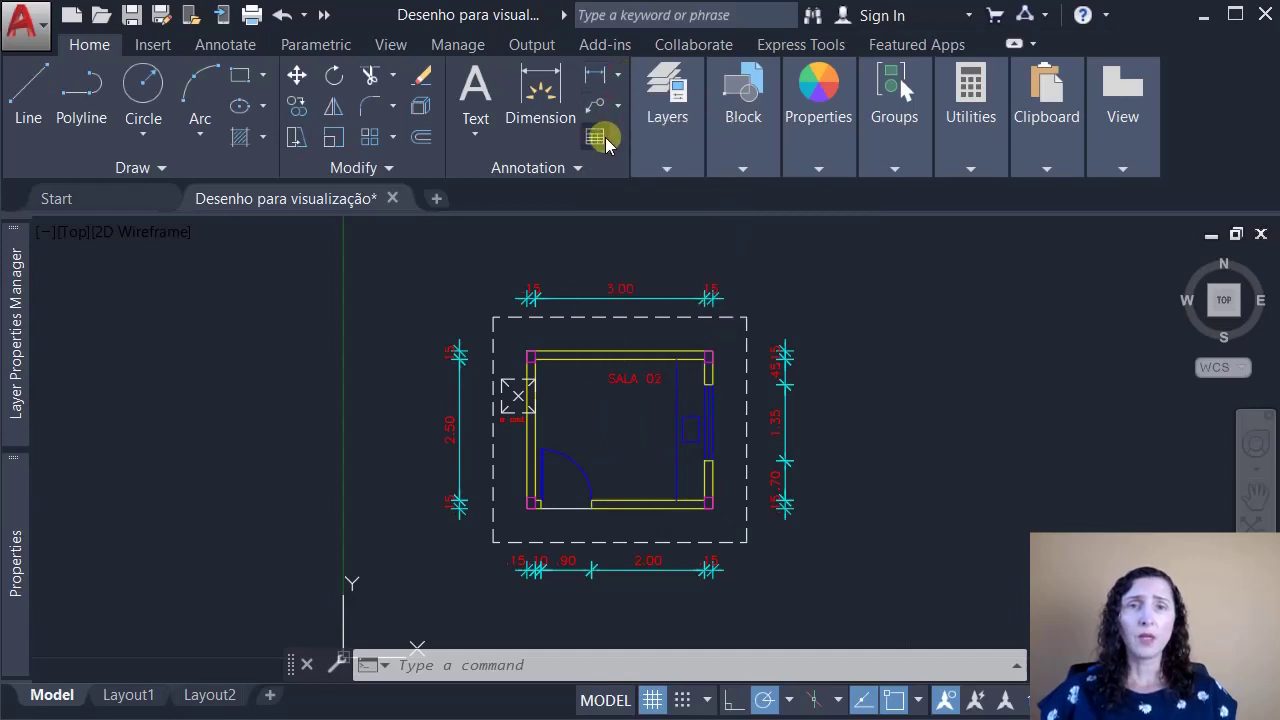
pyautogui.click(226, 45)
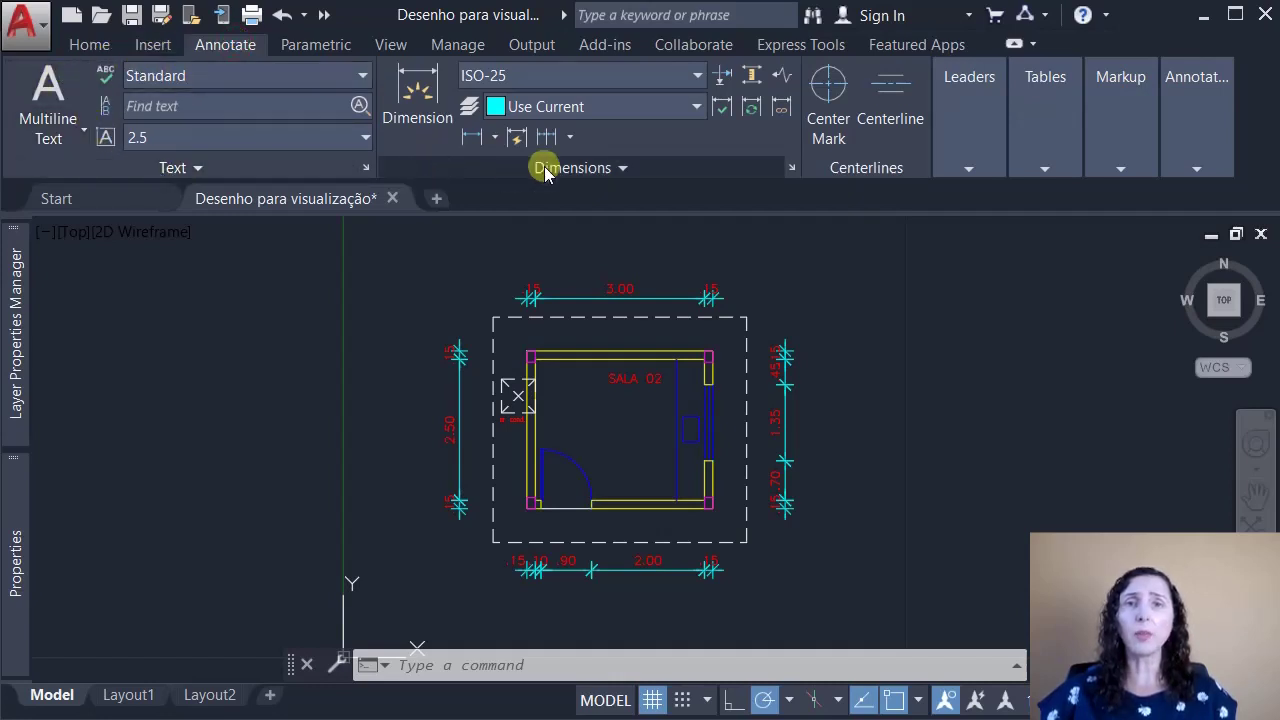
pyautogui.click(1042, 112)
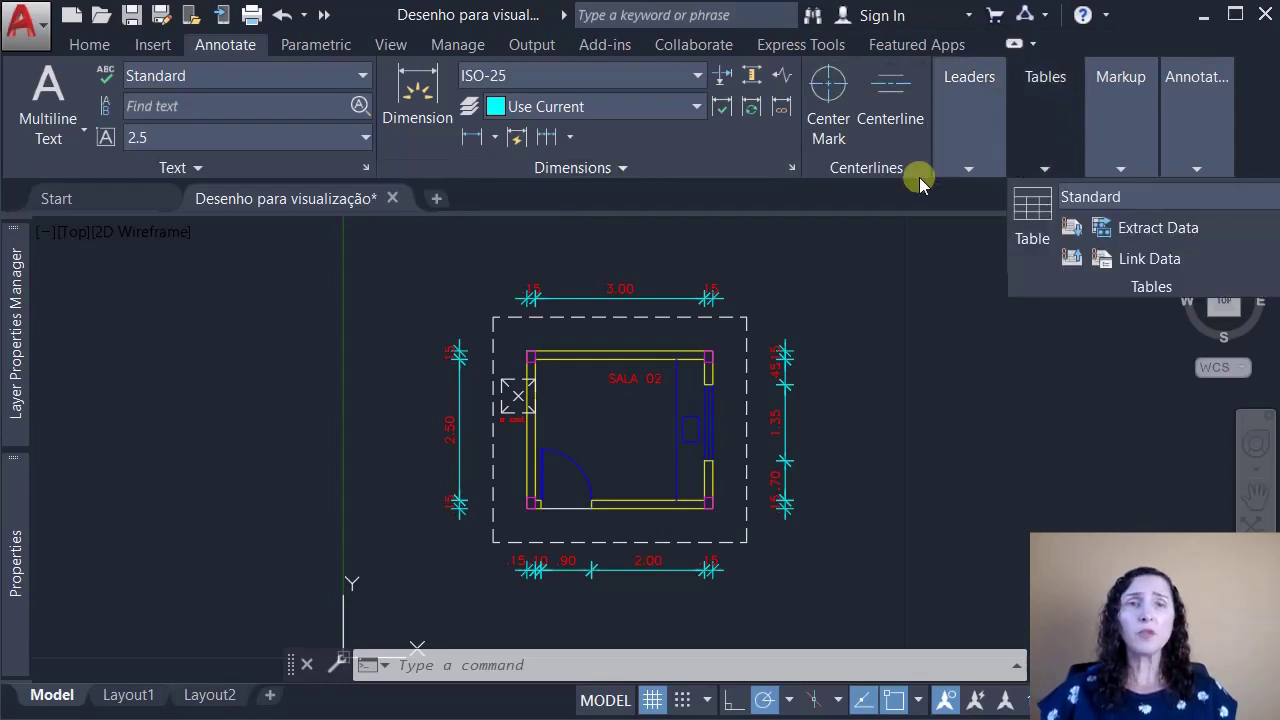
pyautogui.click(55, 138)
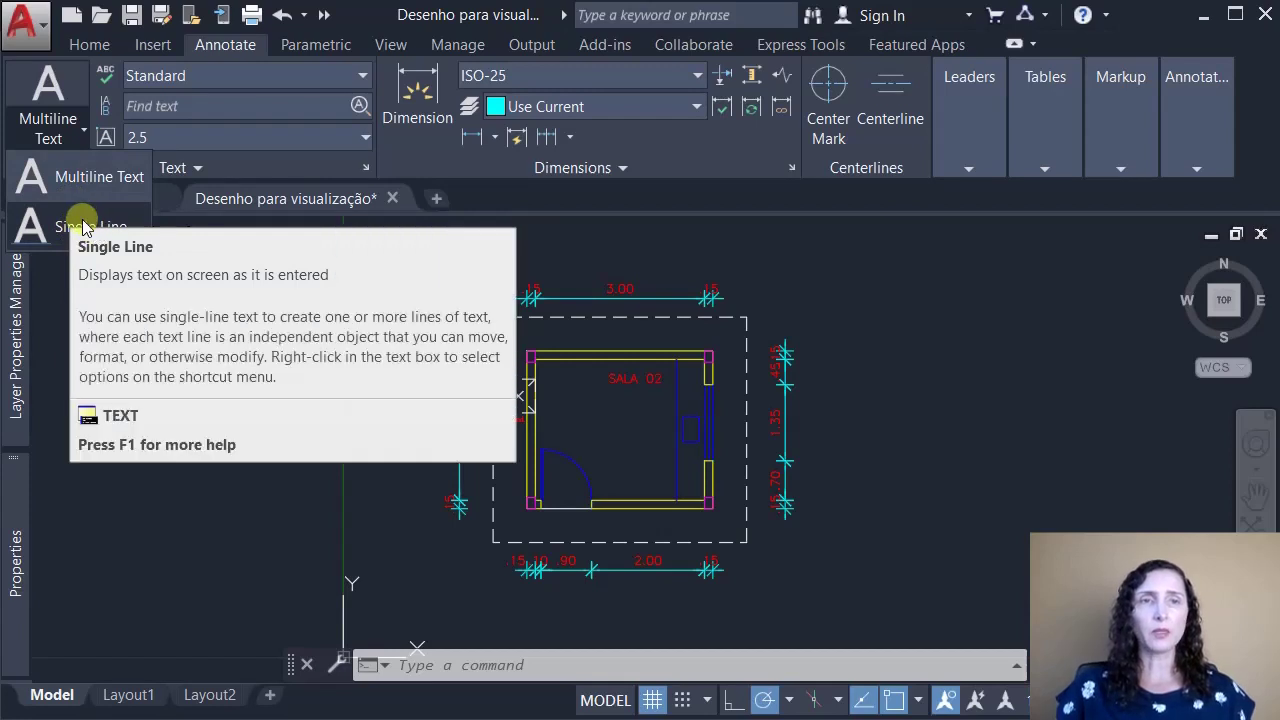
pyautogui.click(88, 226)
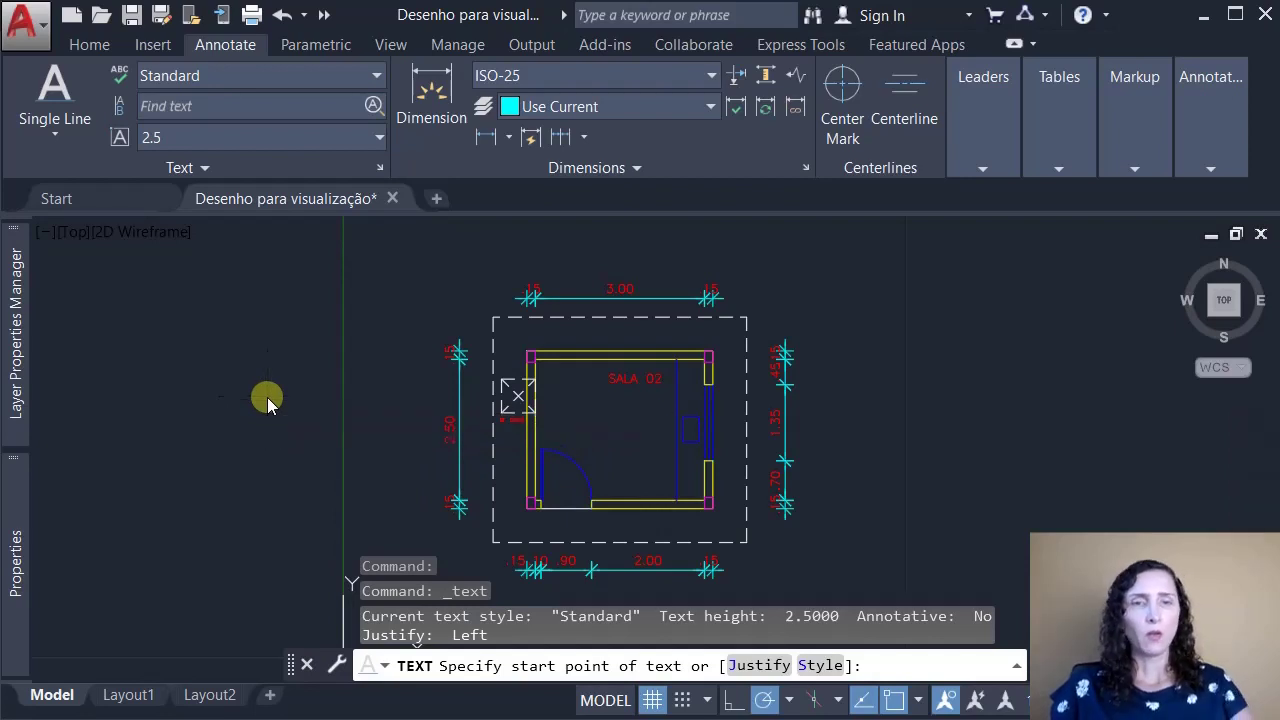
pyautogui.press('Escape')
pyautogui.press('Escape')
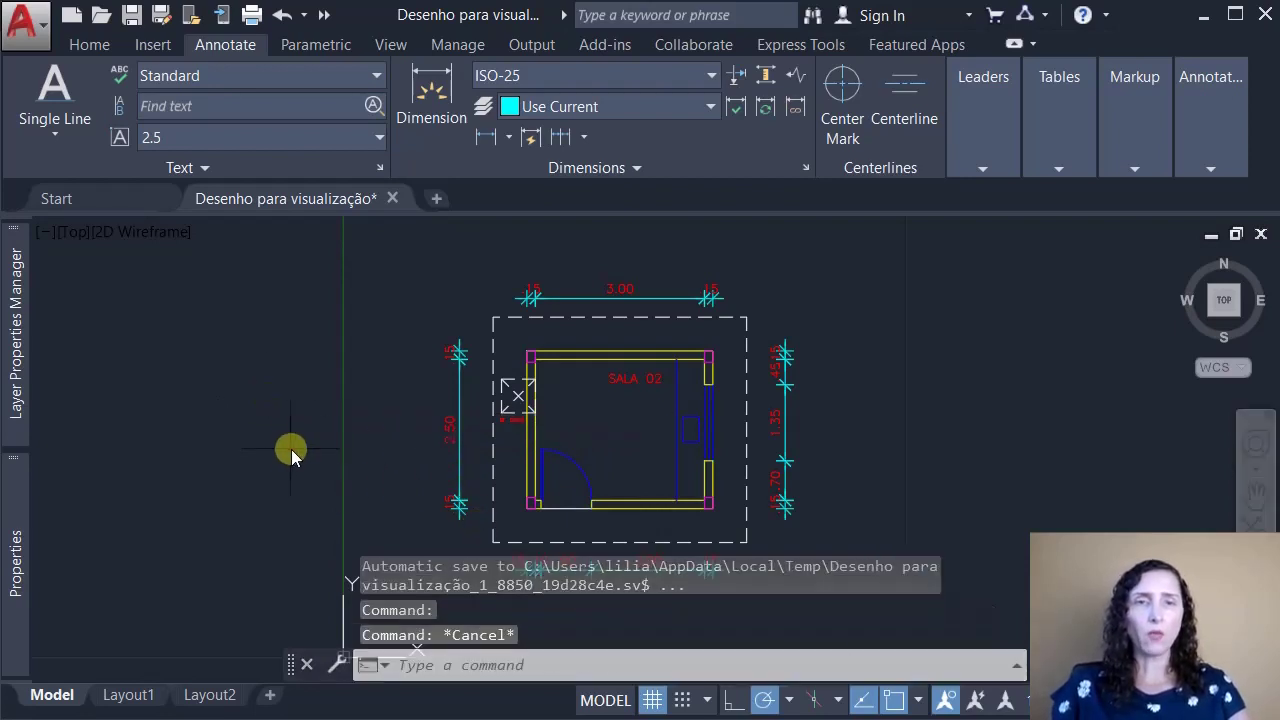
pyautogui.click(295, 451)
pyautogui.click(282, 441)
# Step: Start a single-line text inside the room above the door opening, with height 0.15 and rotation angle 0
pyautogui.write('dt')
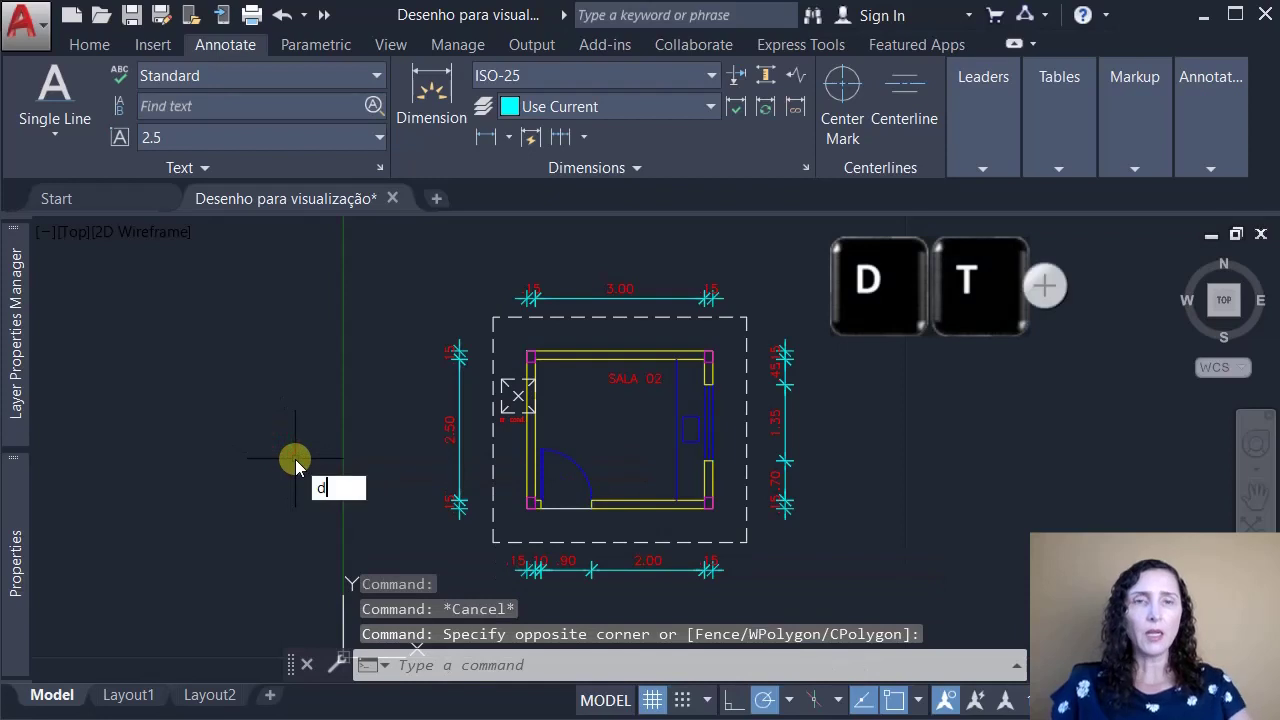
pyautogui.press('Return')
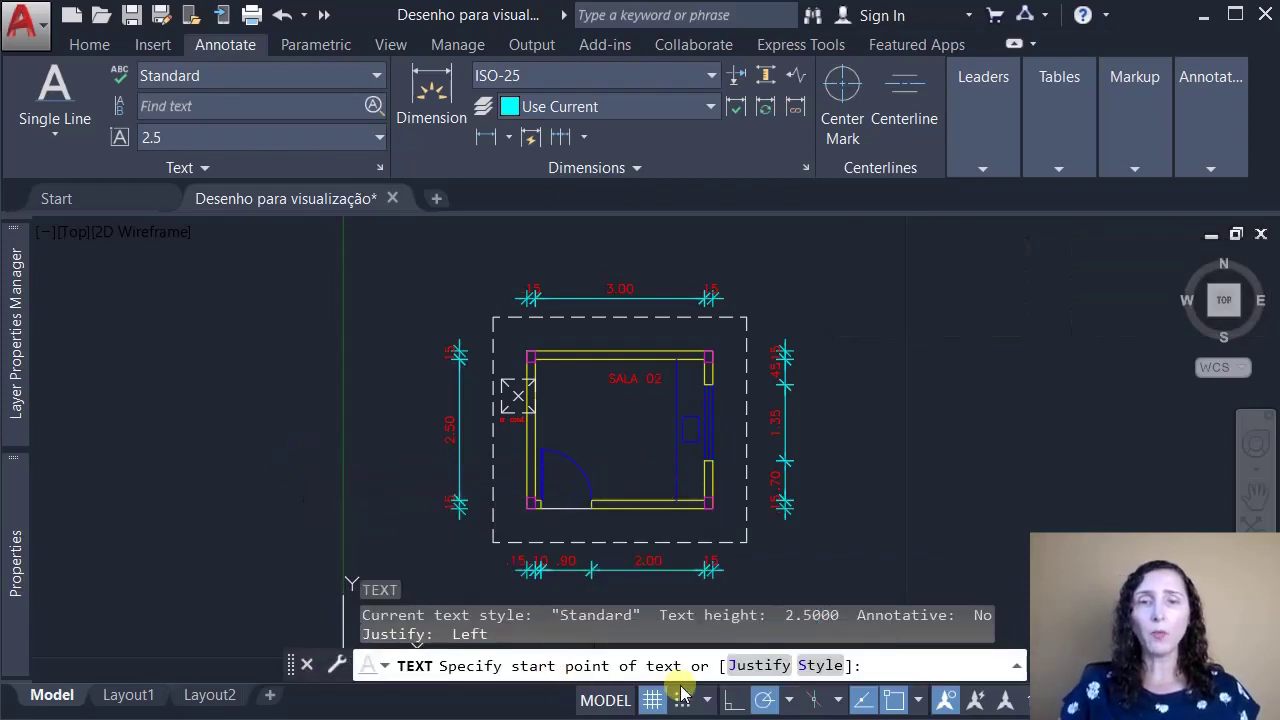
pyautogui.click(590, 434)
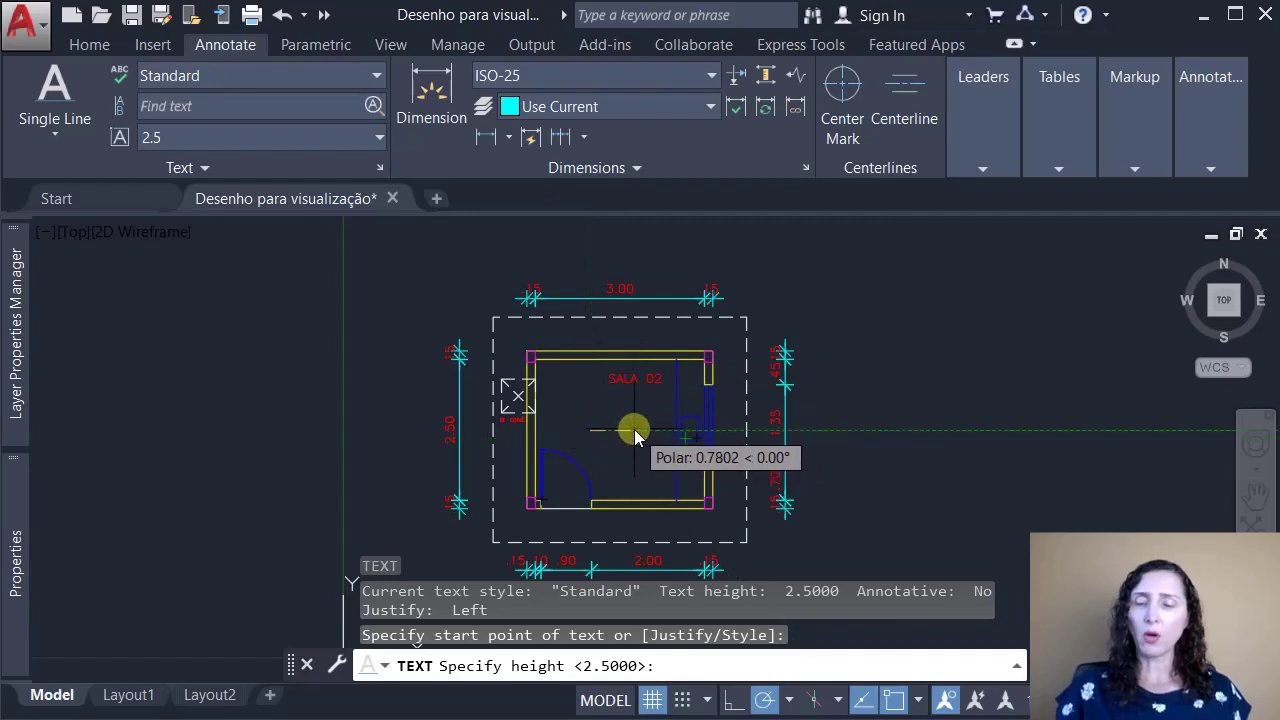
pyautogui.write('0.15')
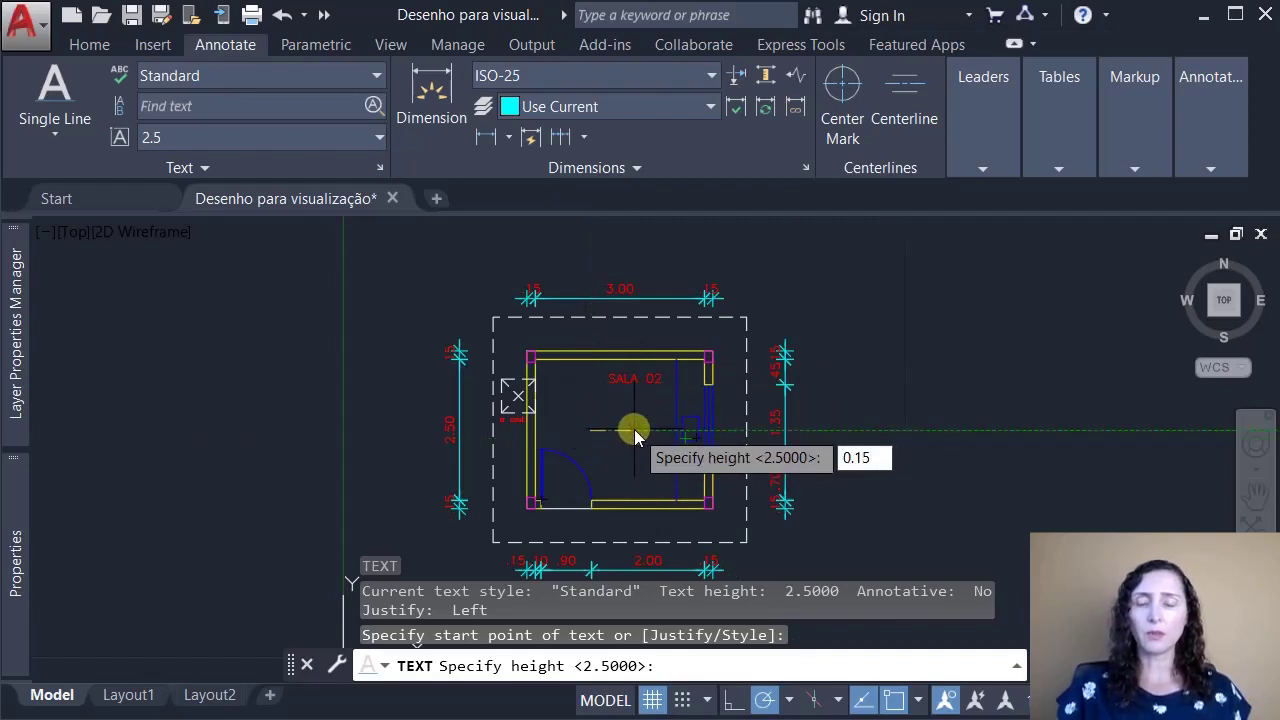
pyautogui.press('Return')
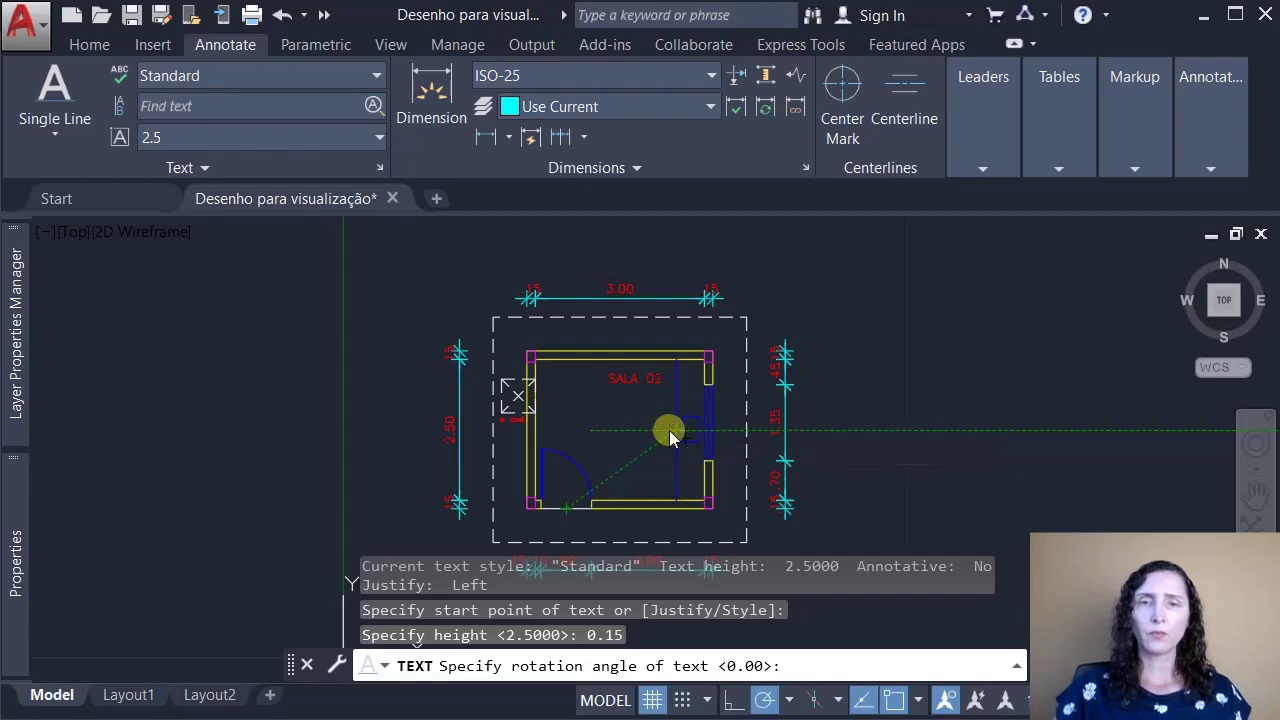
pyautogui.write('0')
pyautogui.press('Return')
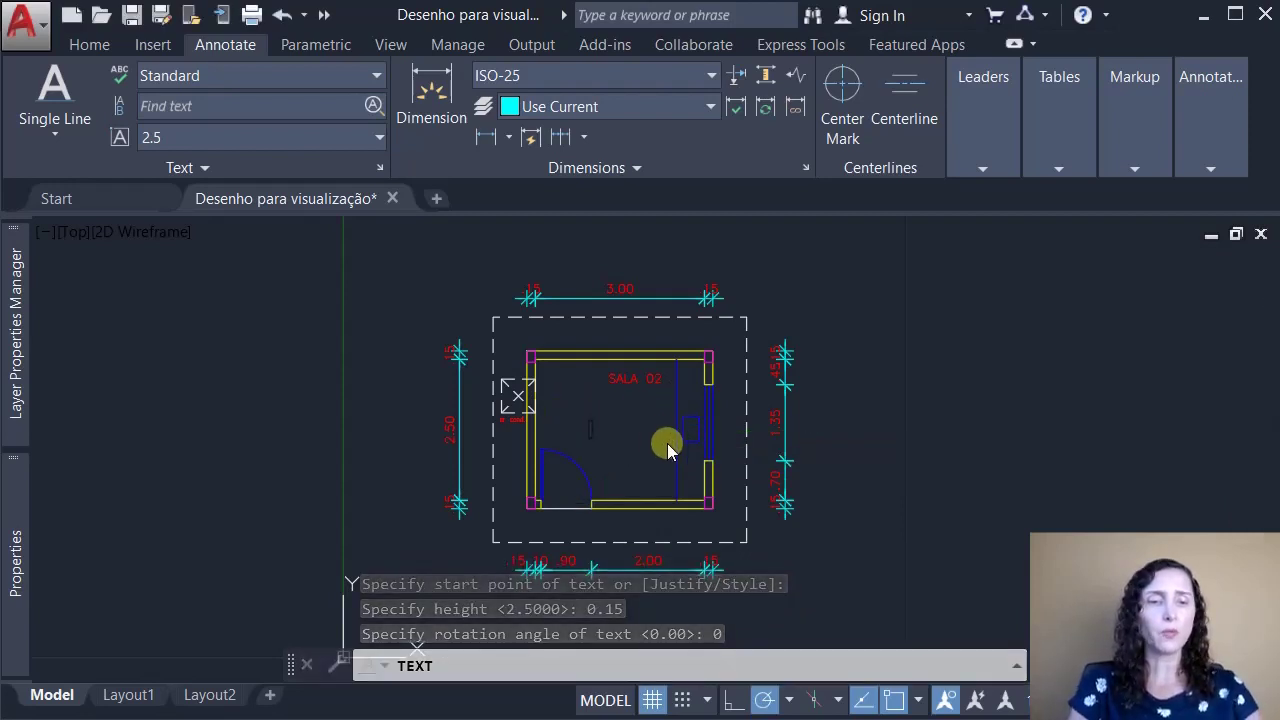
# Step: Write the room label as two text lines, "SALA 02" and "A=7,50m²", and finish the text
pyautogui.write('SALA')
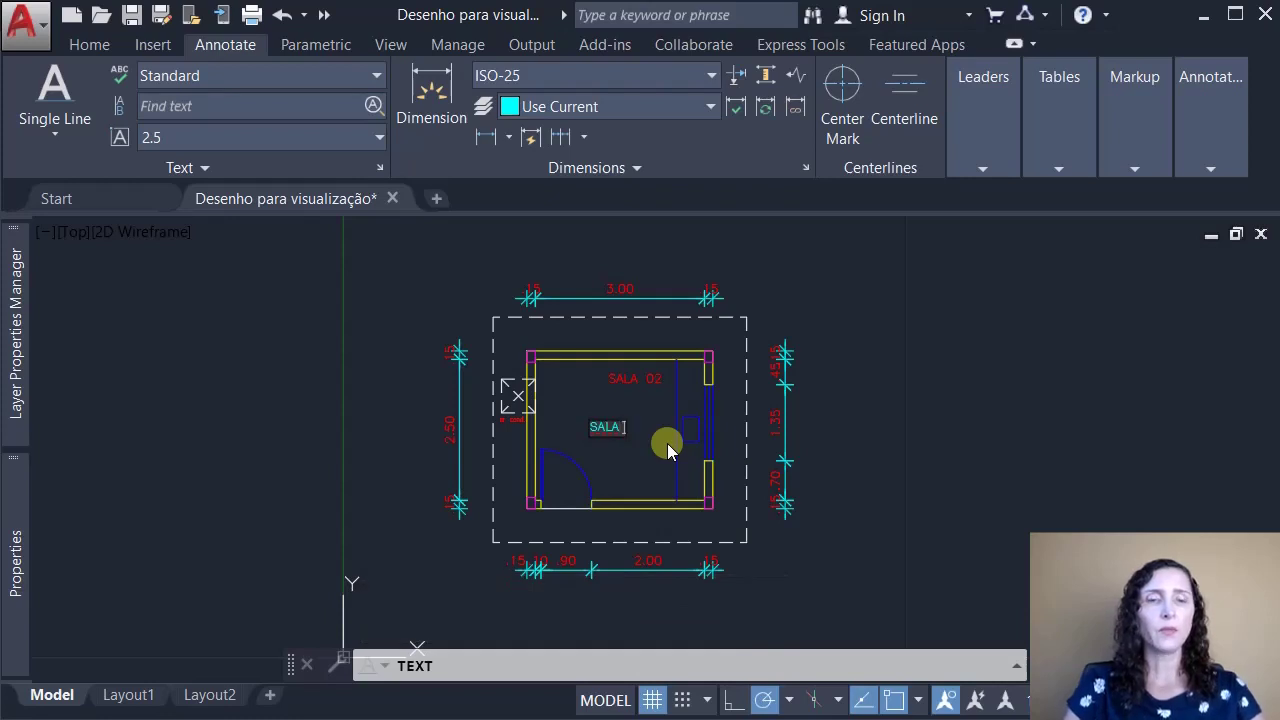
pyautogui.write(' 02')
pyautogui.press('Return')
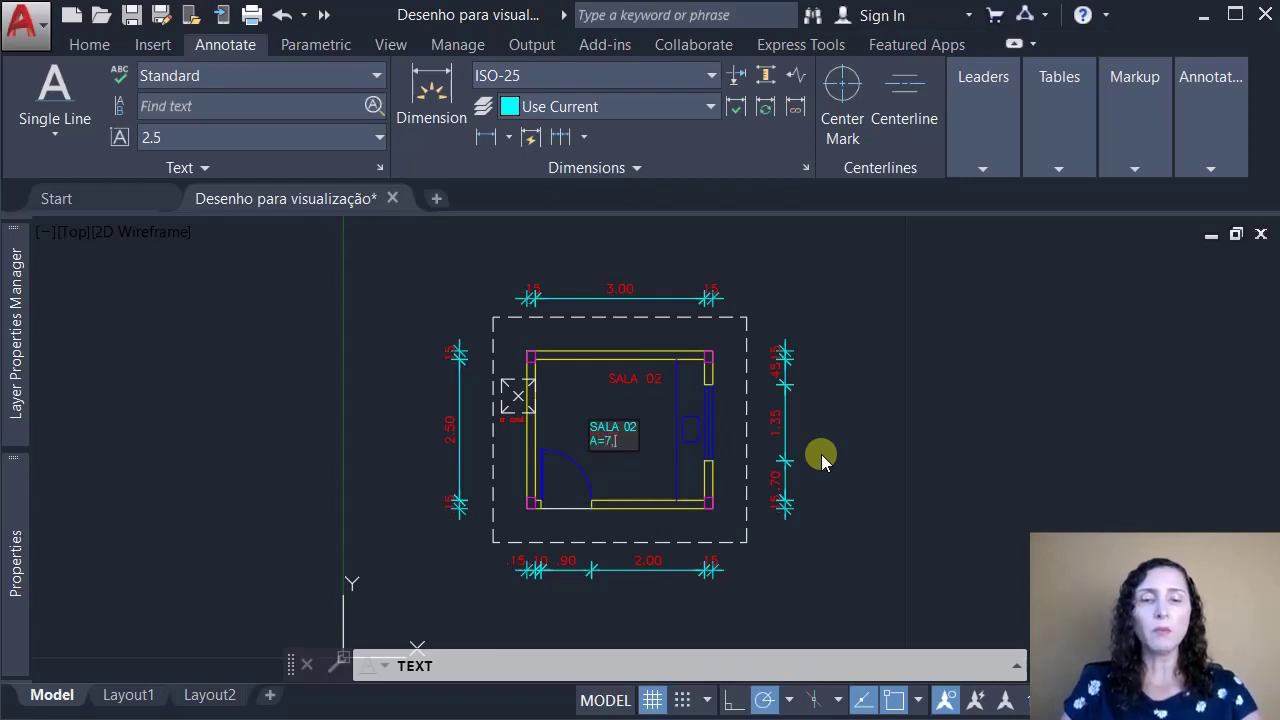
pyautogui.write('50')
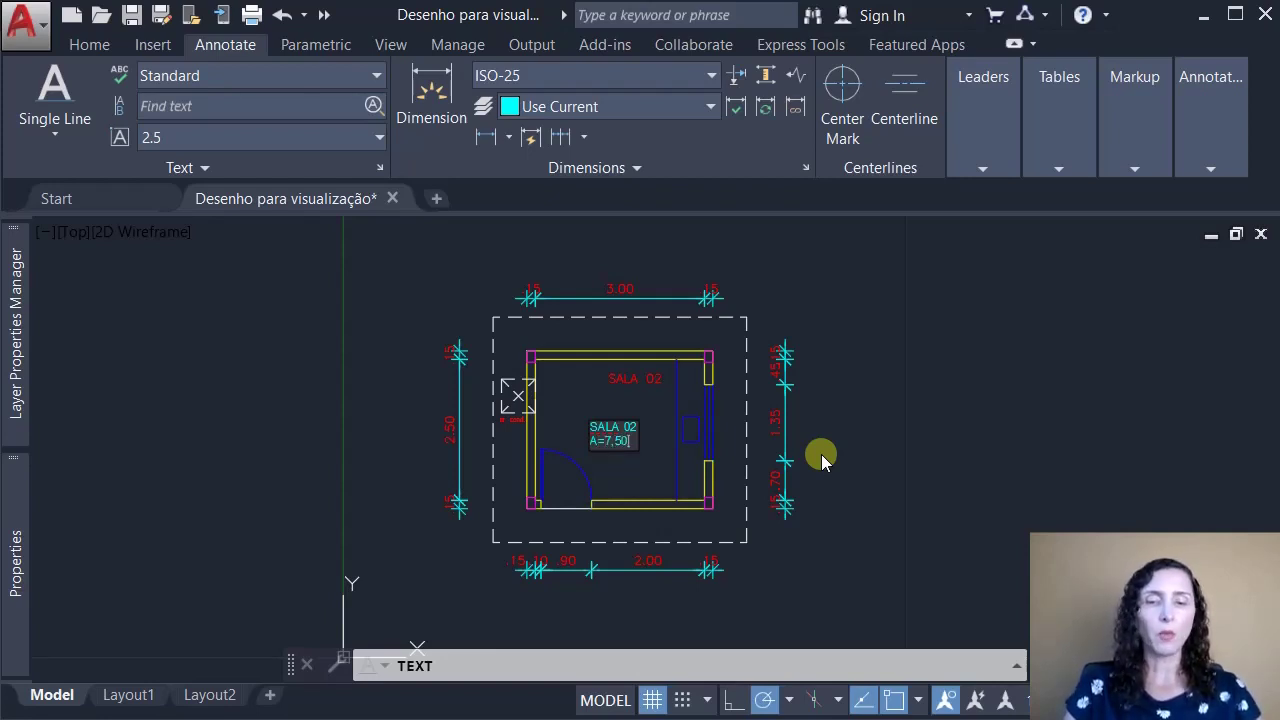
pyautogui.write('m')
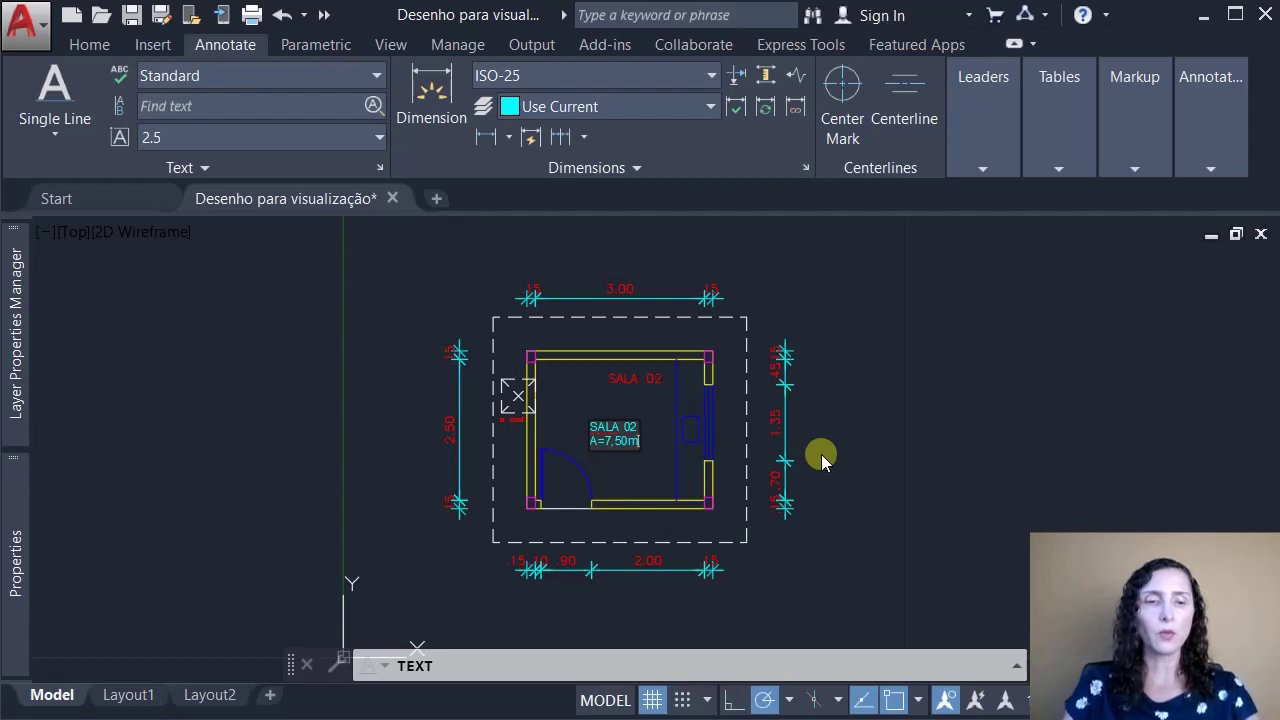
pyautogui.write('²')
pyautogui.press('Return')
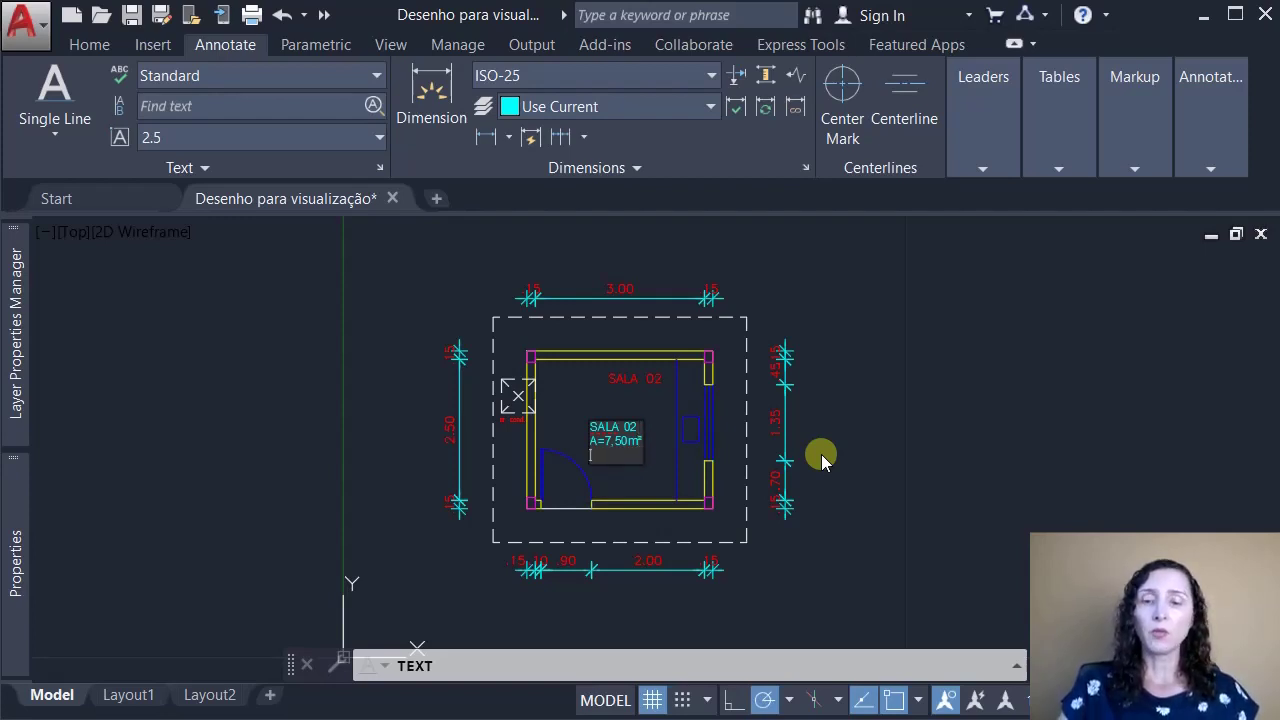
pyautogui.press('Return')
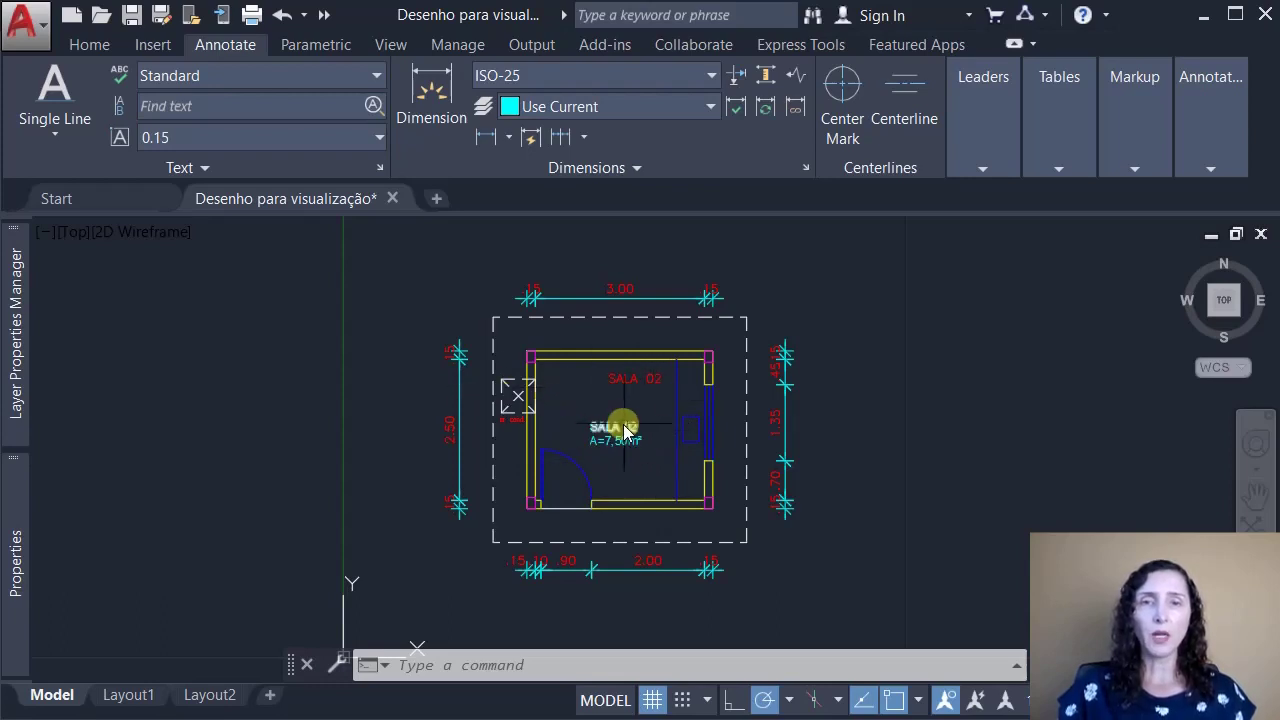
# Step: Move both new room label lines, the name and the area, to the TEXTO layer
pyautogui.moveTo(625, 430)
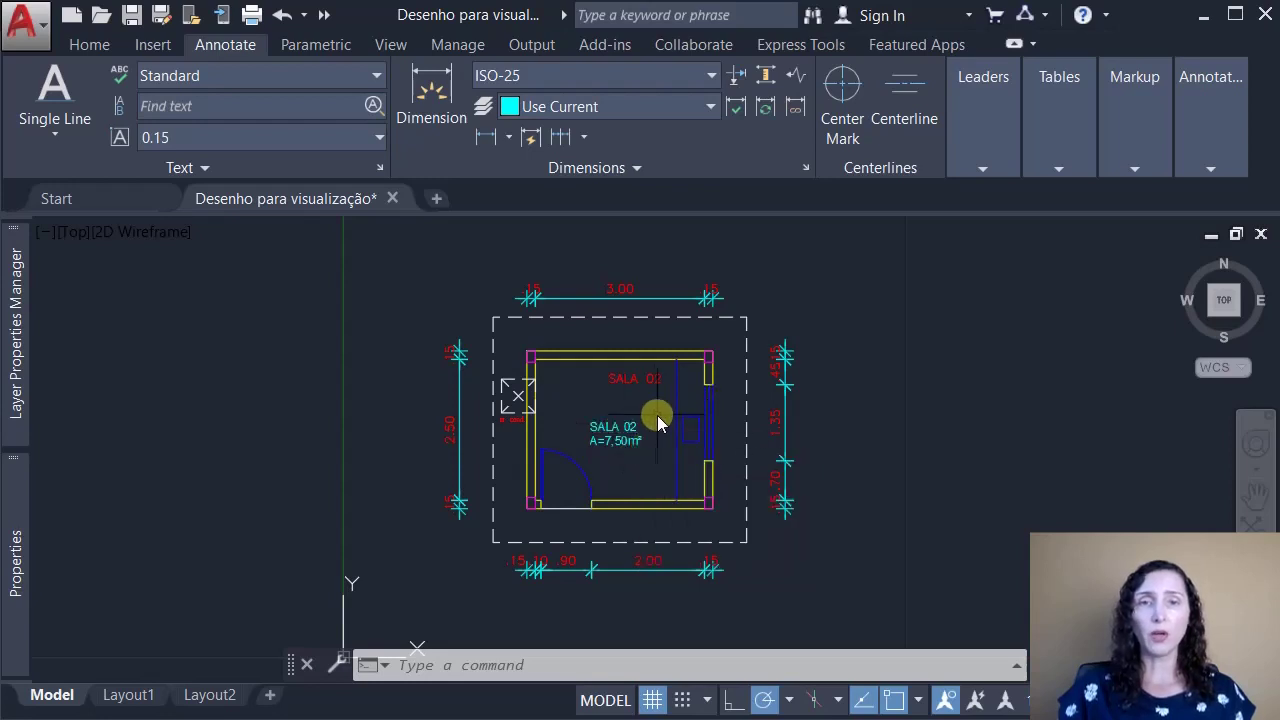
pyautogui.click(655, 412)
pyautogui.click(605, 450)
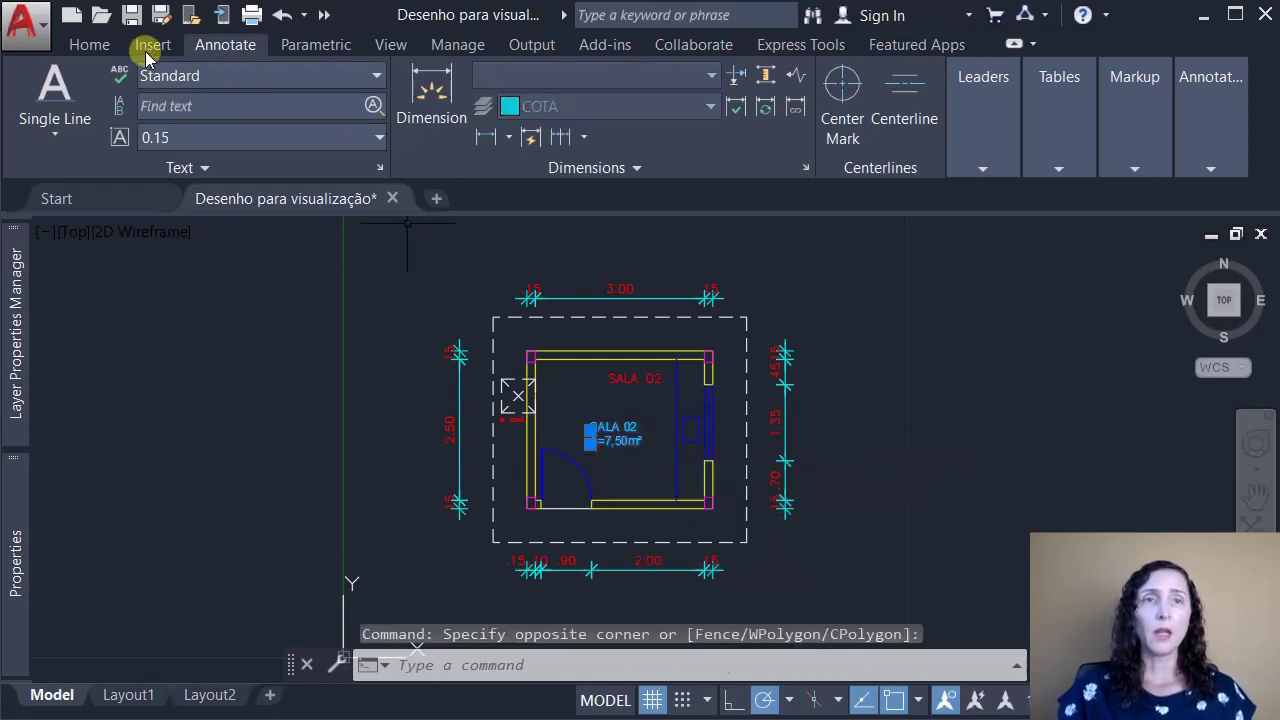
pyautogui.click(100, 46)
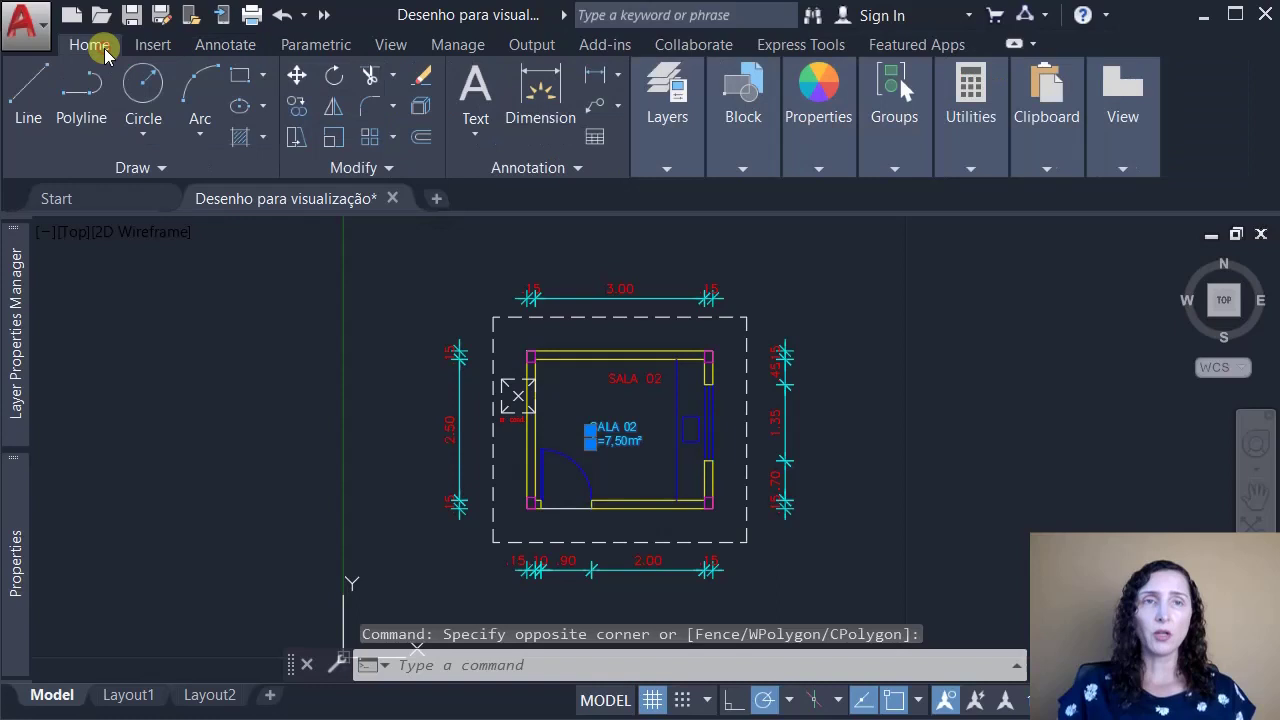
pyautogui.click(667, 166)
pyautogui.click(860, 196)
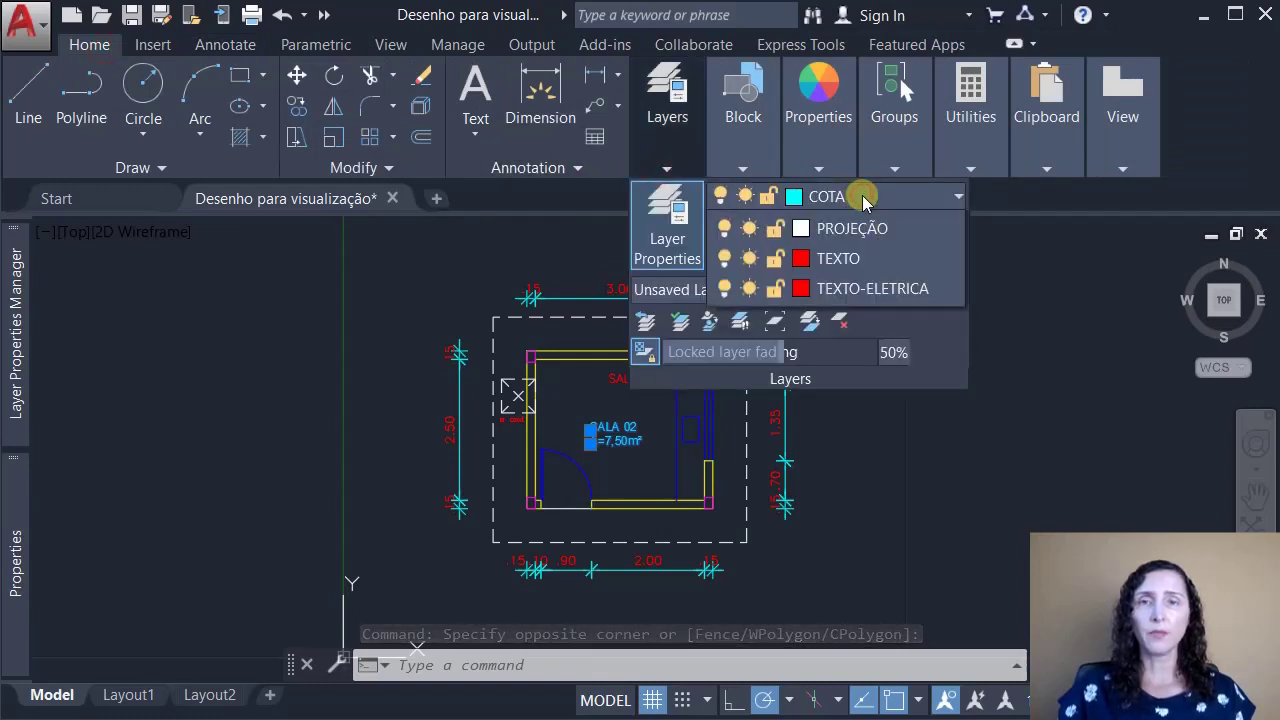
pyautogui.click(857, 464)
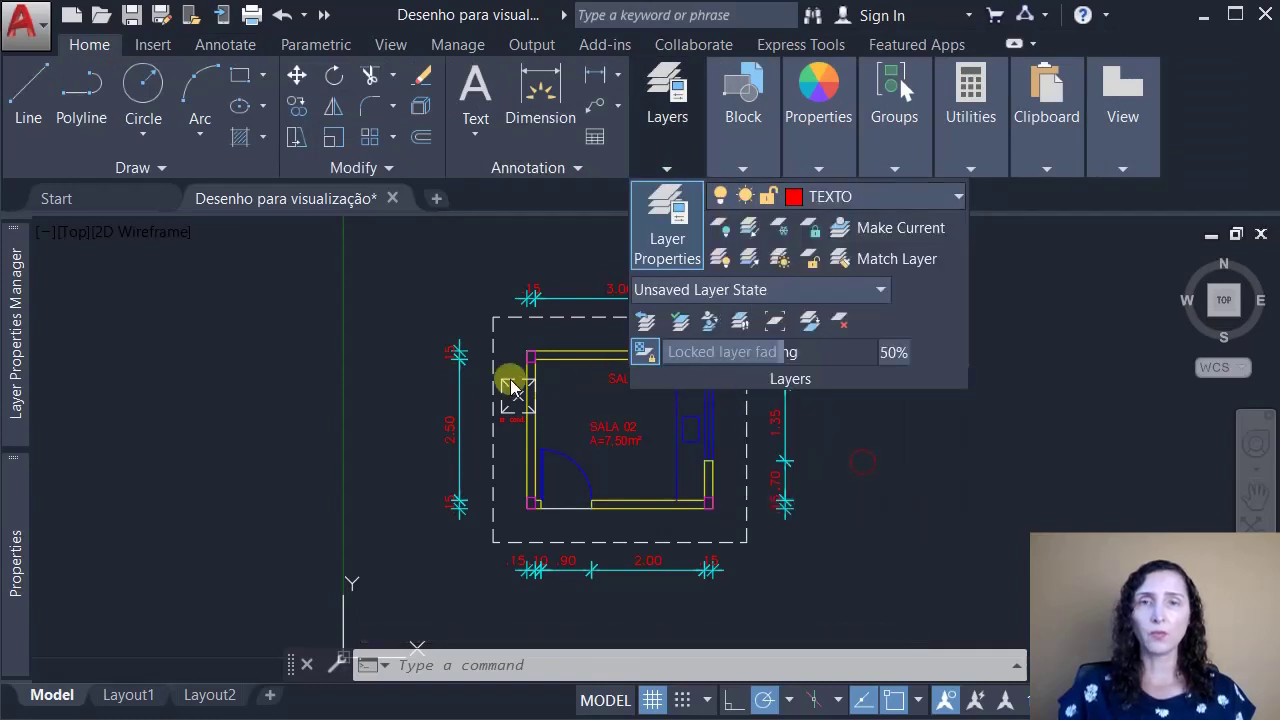
pyautogui.press('Escape')
pyautogui.press('Escape')
pyautogui.press('Escape')
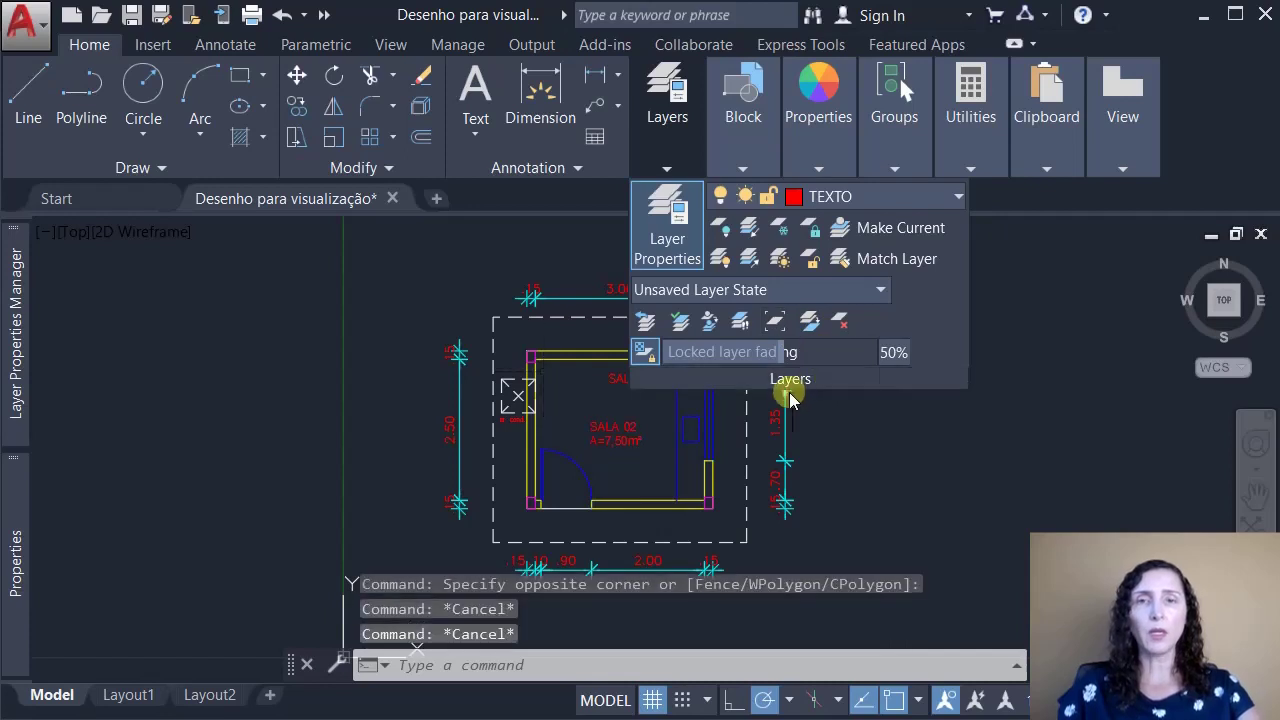
# Step: Make TEXTO the current layer
pyautogui.click(891, 197)
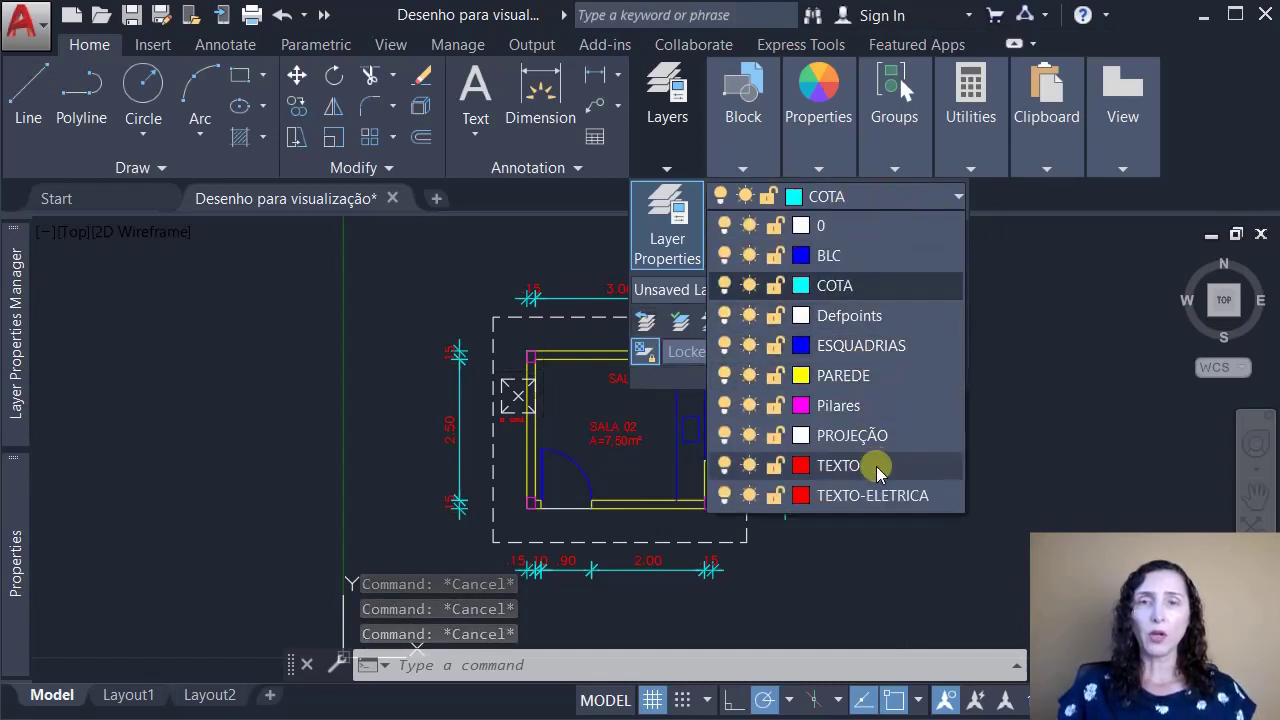
pyautogui.click(871, 463)
pyautogui.click(975, 421)
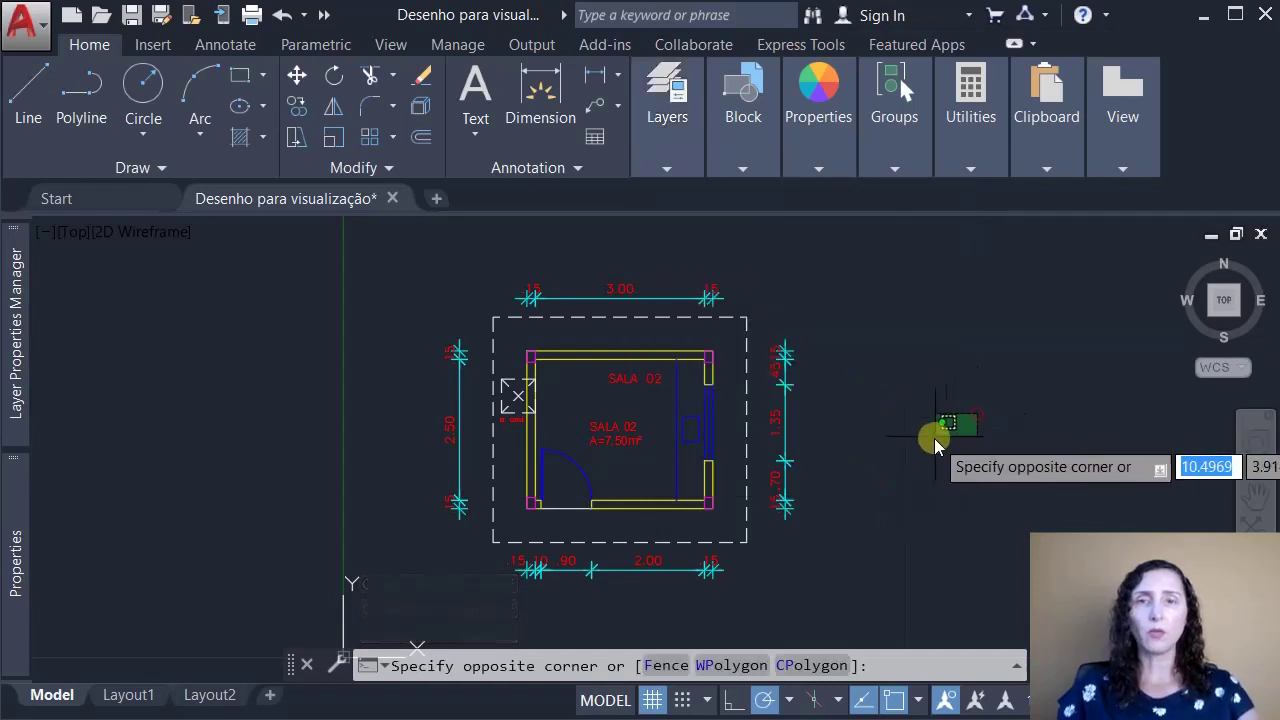
pyautogui.click(933, 440)
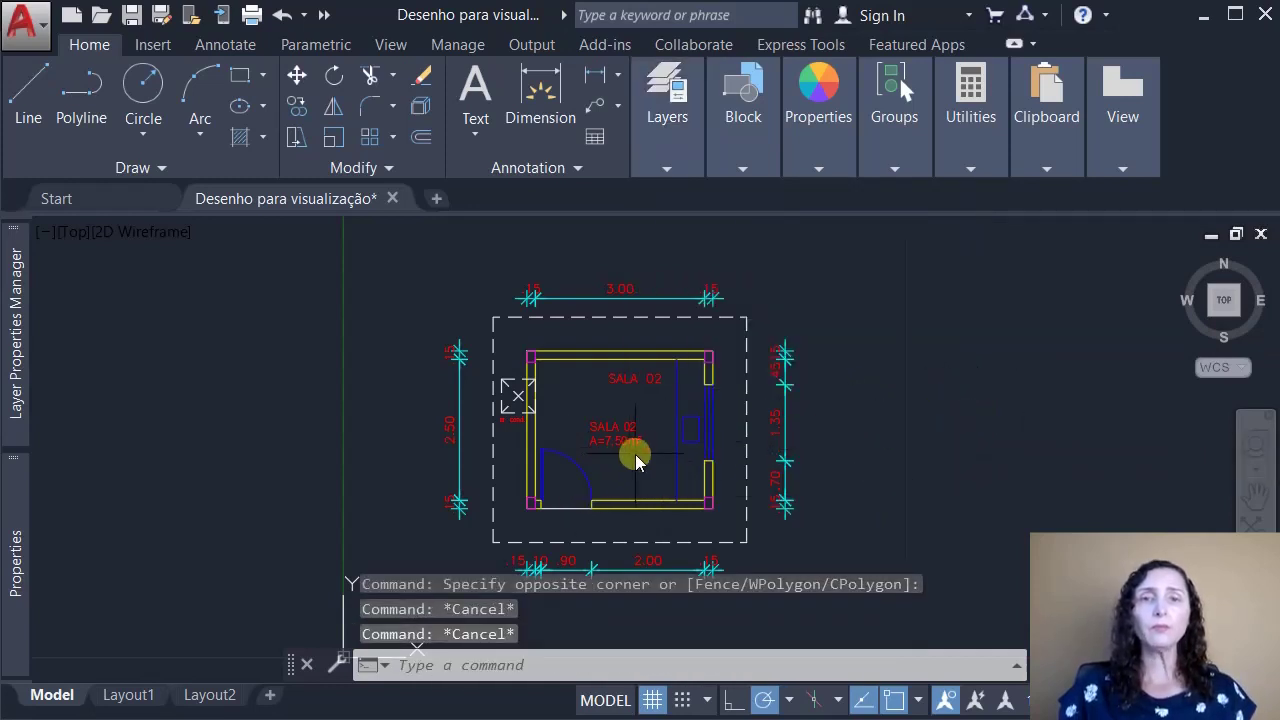
# Step: Check whether the new "SALA 02" line and the area line can be selected as separate objects
pyautogui.scroll(4, 590, 447)
pyautogui.scroll(2, 590, 447)
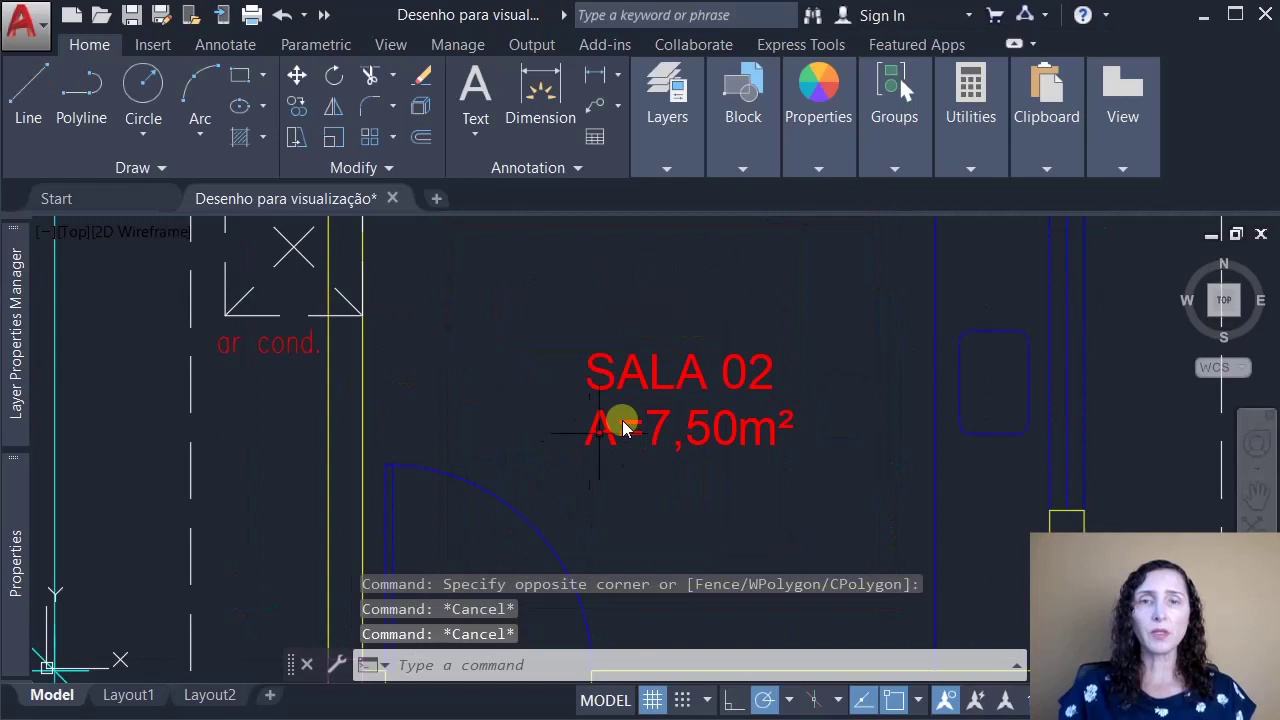
pyautogui.click(697, 374)
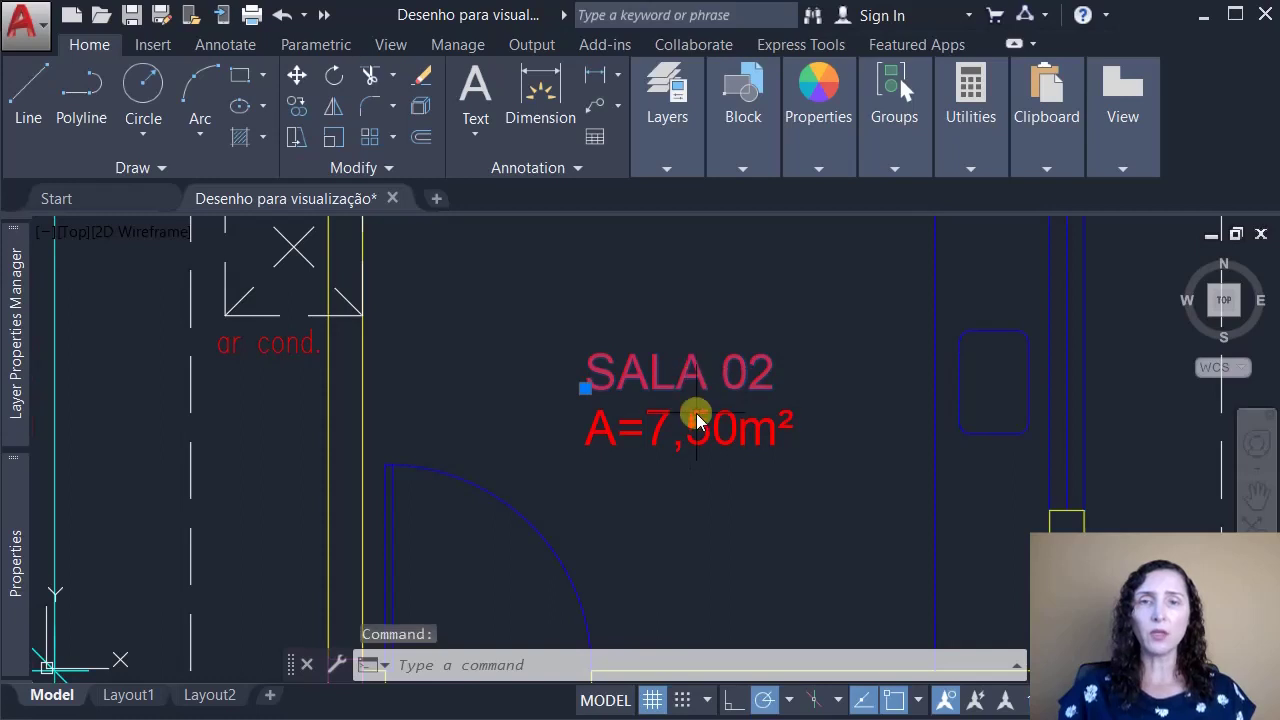
pyautogui.press('Escape')
pyautogui.press('Escape')
pyautogui.press('Escape')
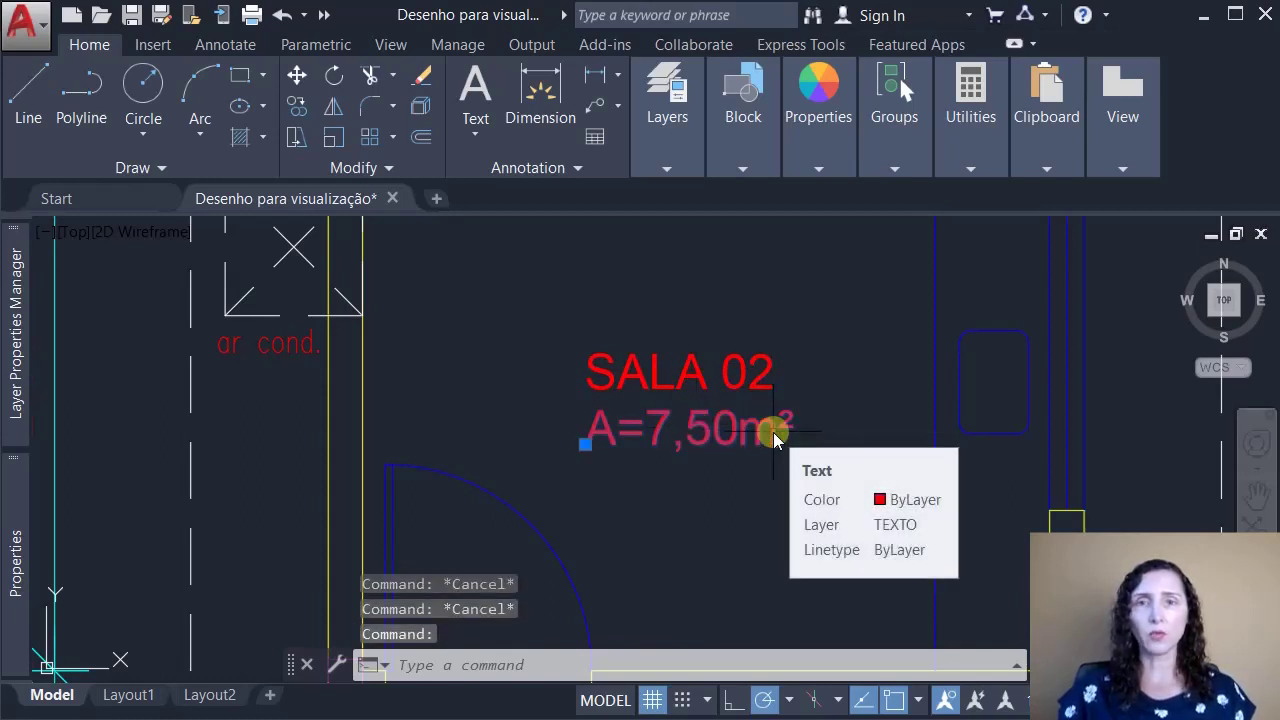
# Step: Deselect the area line and bring the whole floor plan with the free space around it into view
pyautogui.press('Escape')
pyautogui.press('Escape')
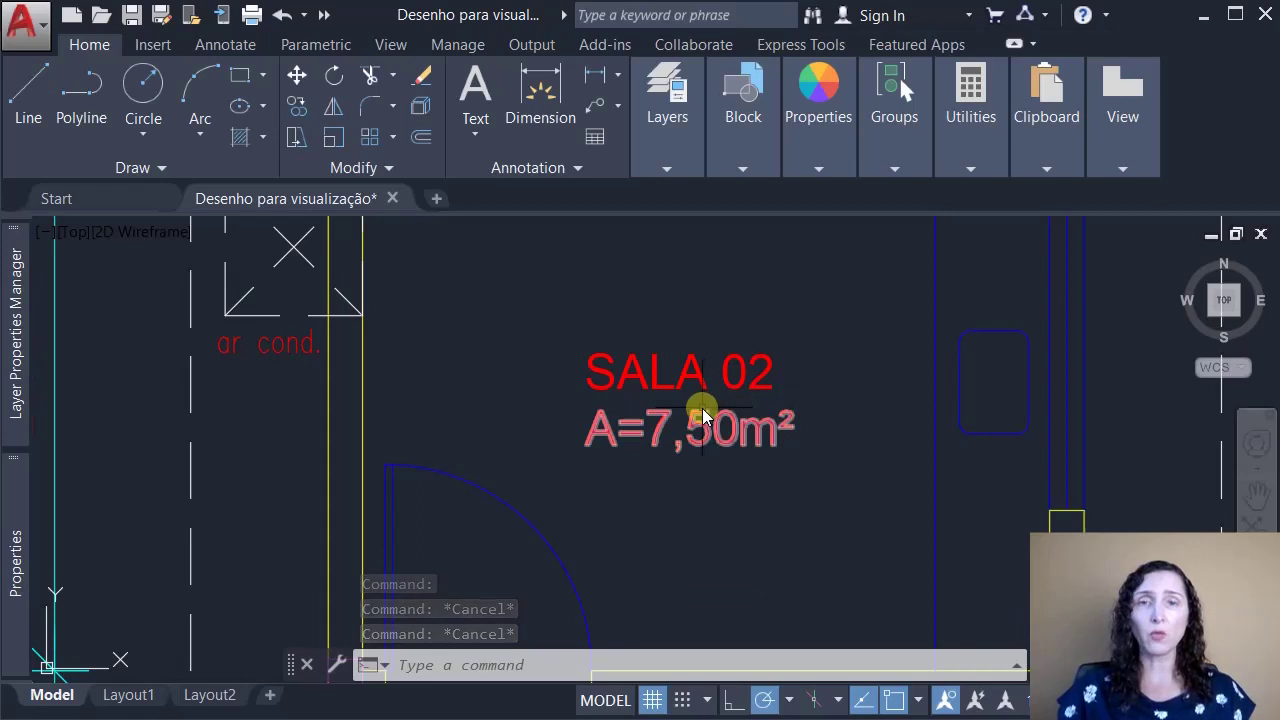
pyautogui.scroll(-4, 702, 415)
pyautogui.scroll(-5, 702, 415)
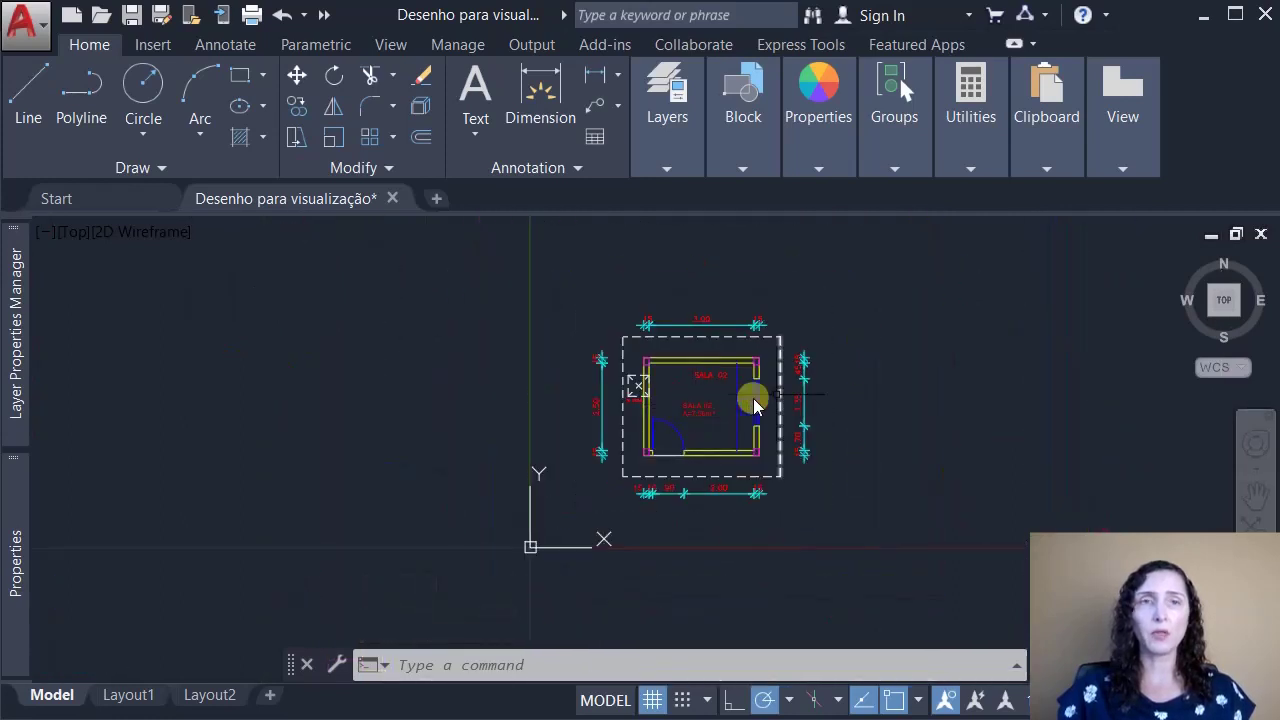
pyautogui.click(470, 136)
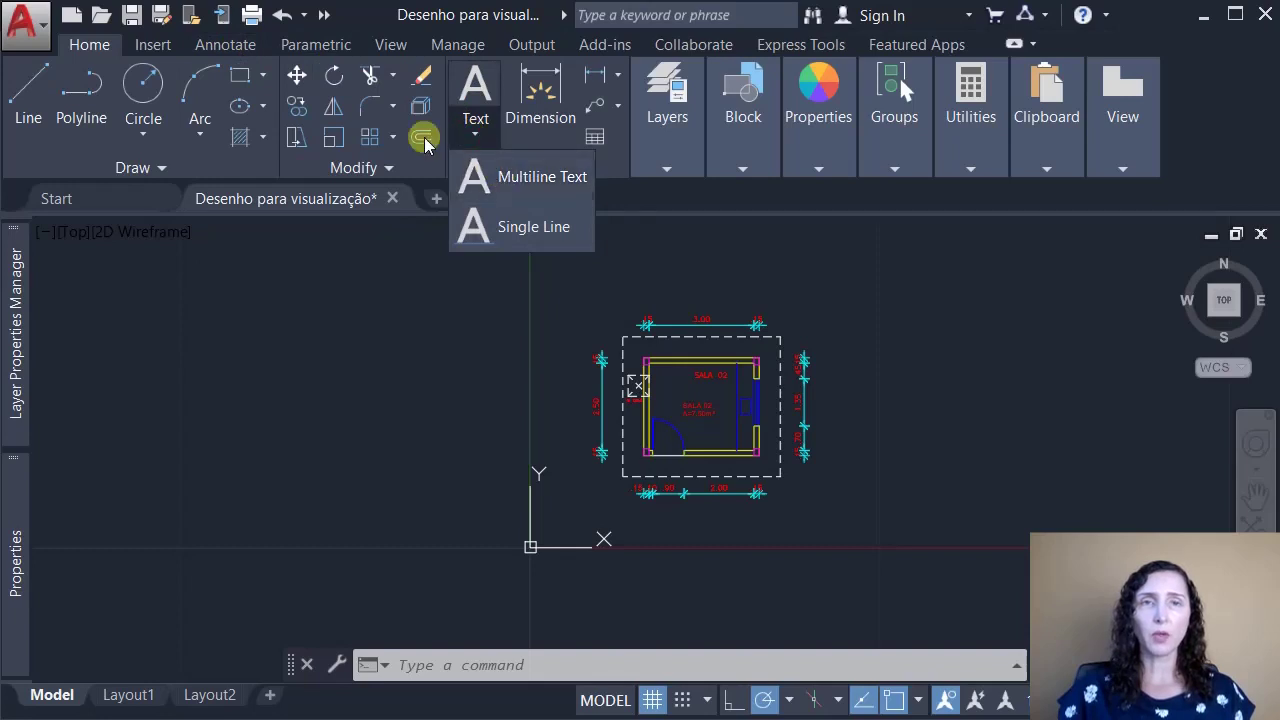
pyautogui.click(540, 178)
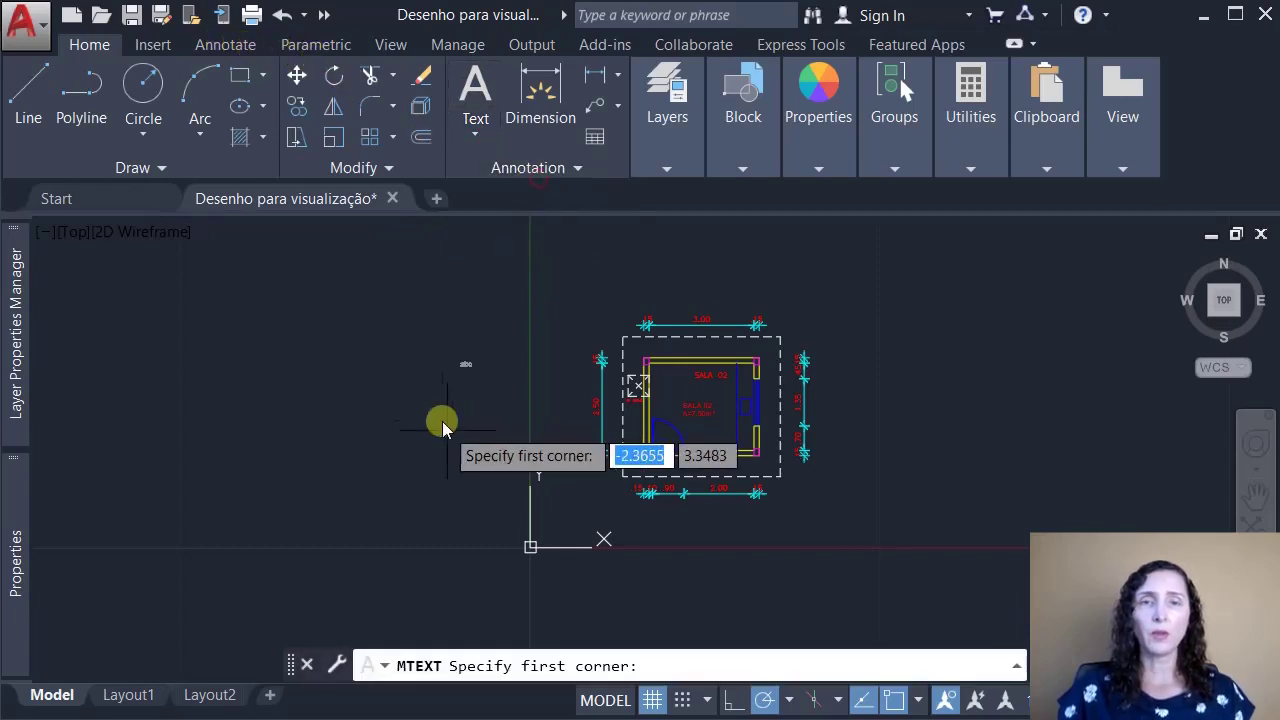
pyautogui.press('Escape')
pyautogui.press('Escape')
pyautogui.press('Escape')
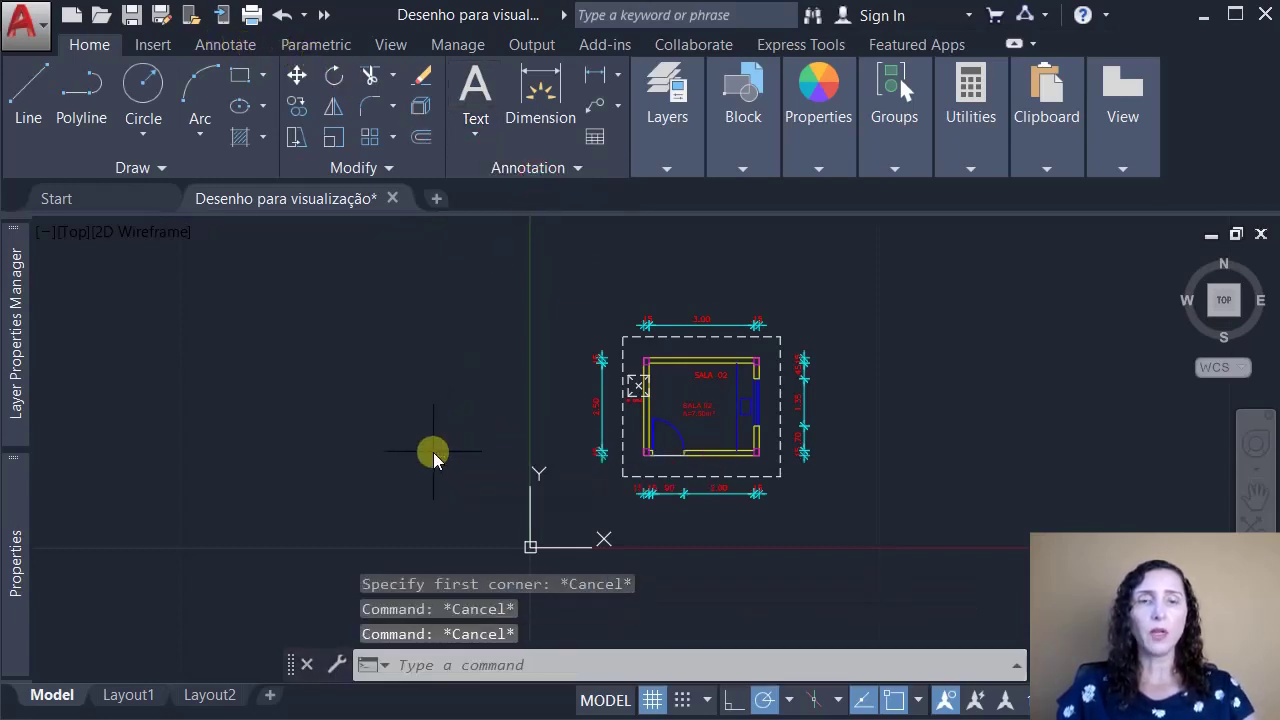
# Step: Start a multiline text and define its text frame in the empty space to the right of the floor plan
pyautogui.write('t')
pyautogui.press('Return')
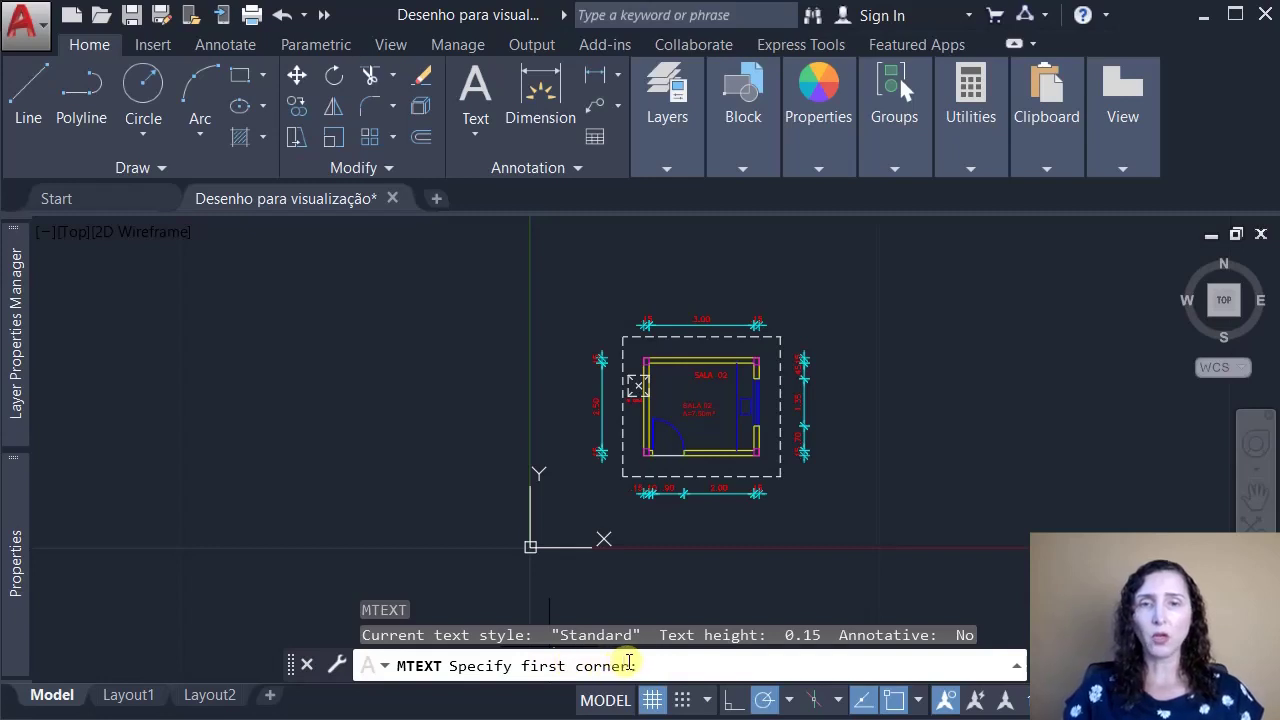
pyautogui.click(847, 371)
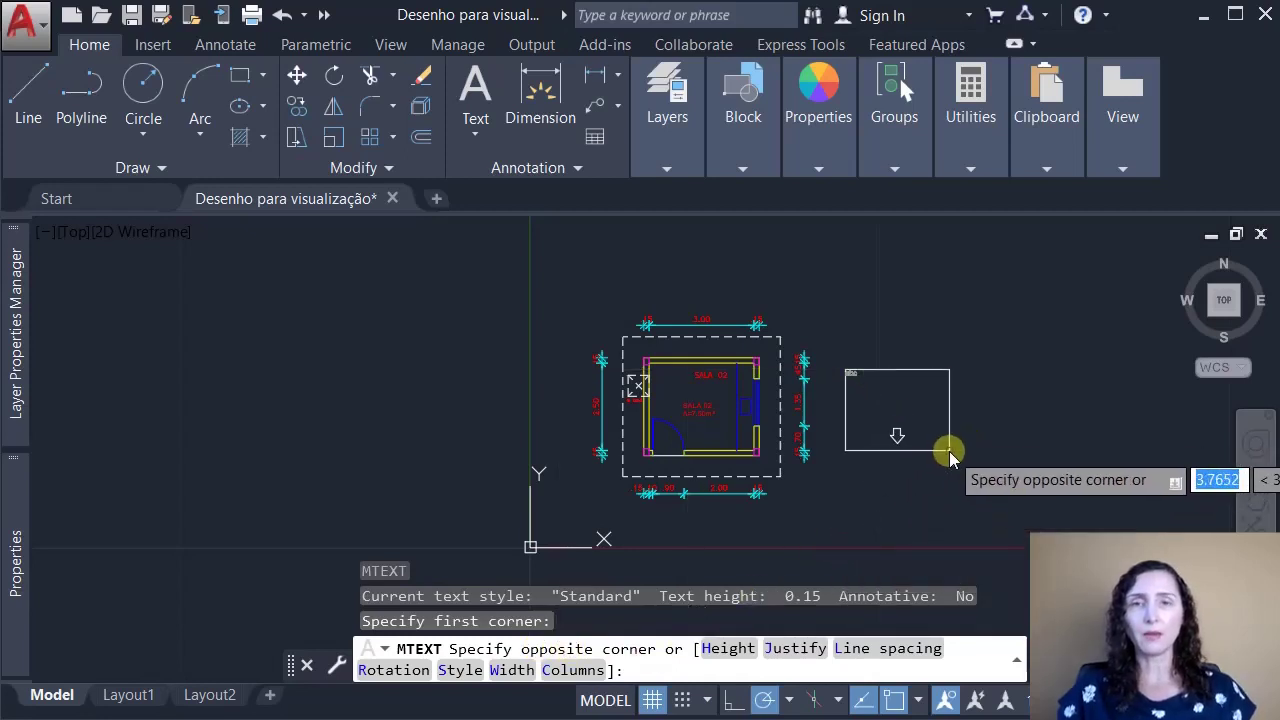
pyautogui.click(949, 454)
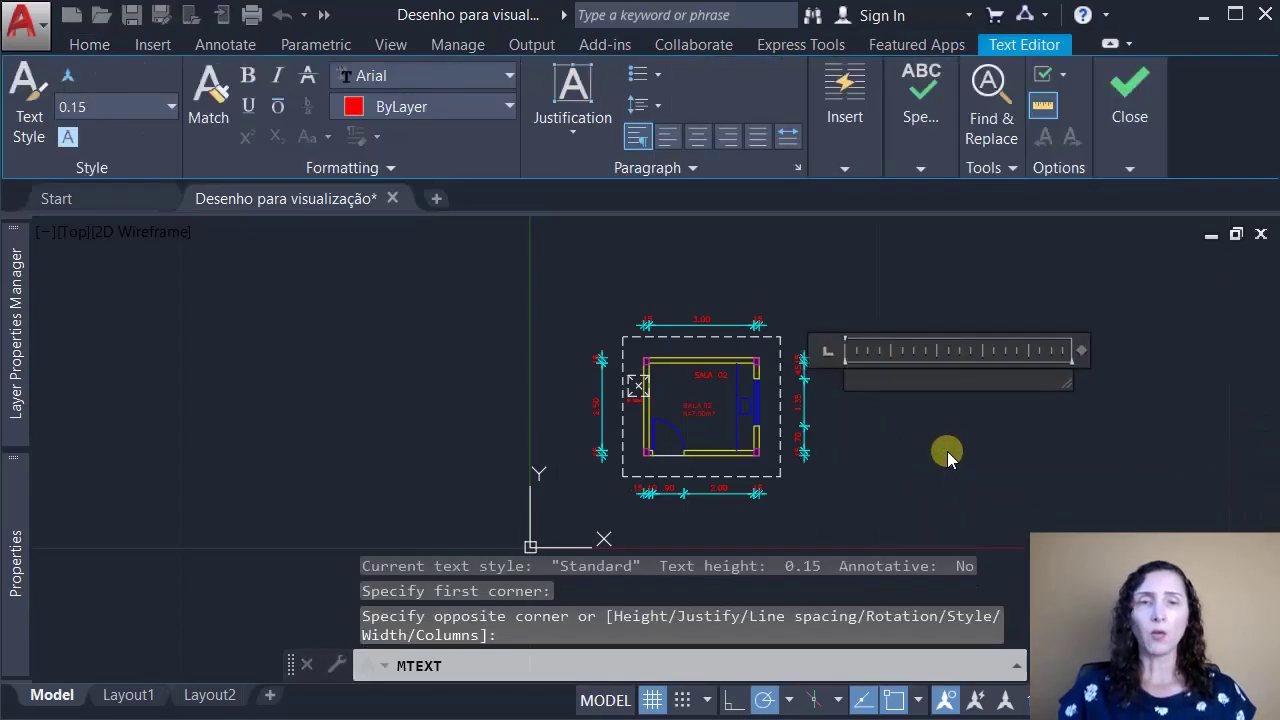
# Step: Write the room label in the multiline text as two lines, "SALA 02" and "A=7,50m²"
pyautogui.write('SALA')
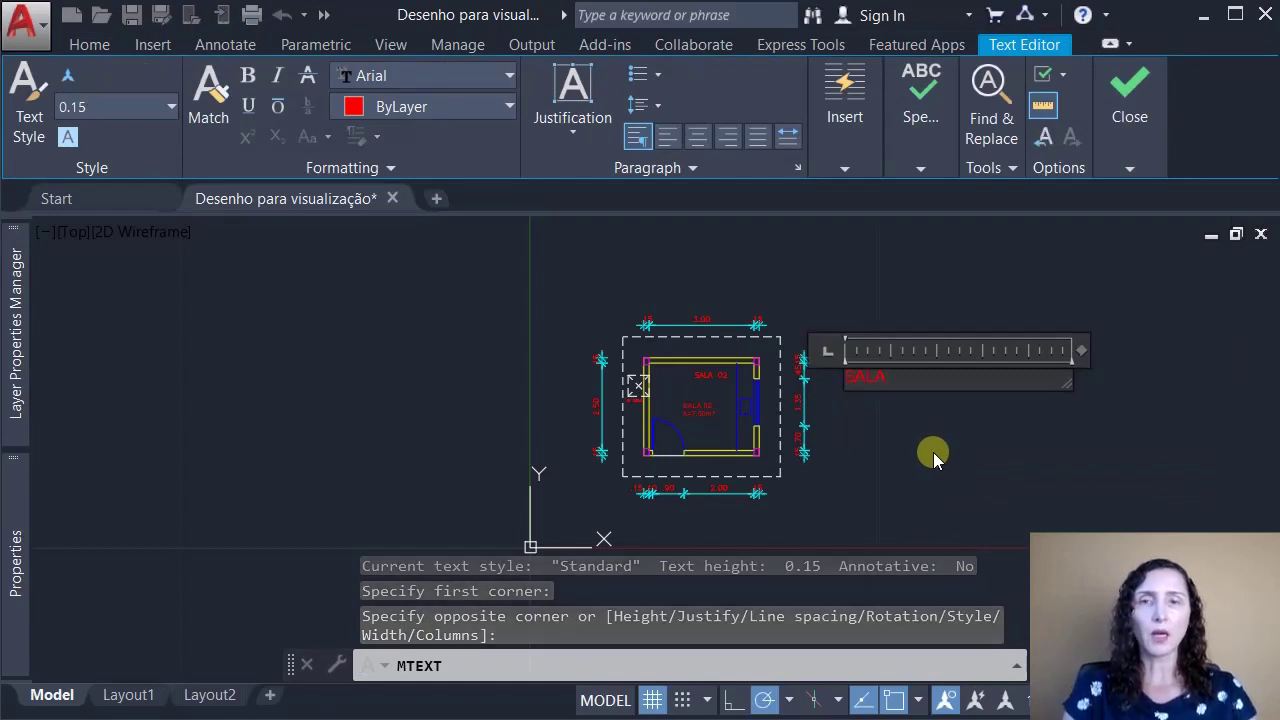
pyautogui.write(' 02')
pyautogui.press('Return')
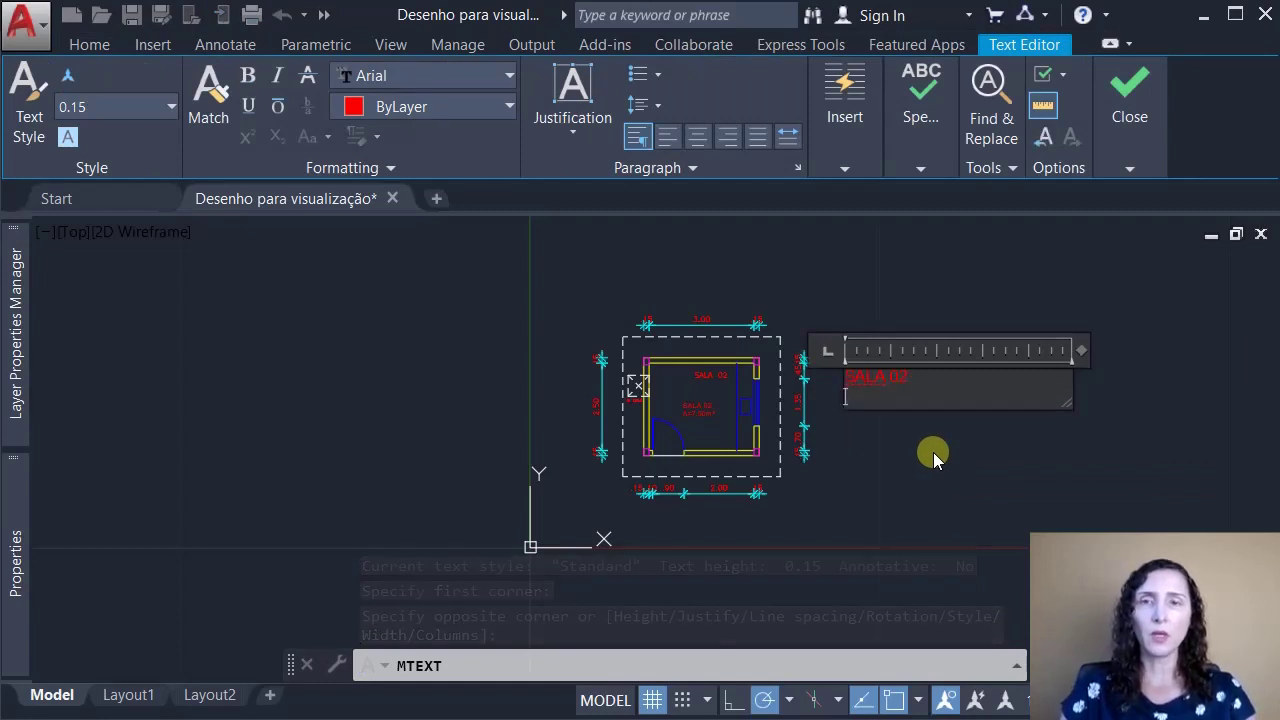
pyautogui.write('A=')
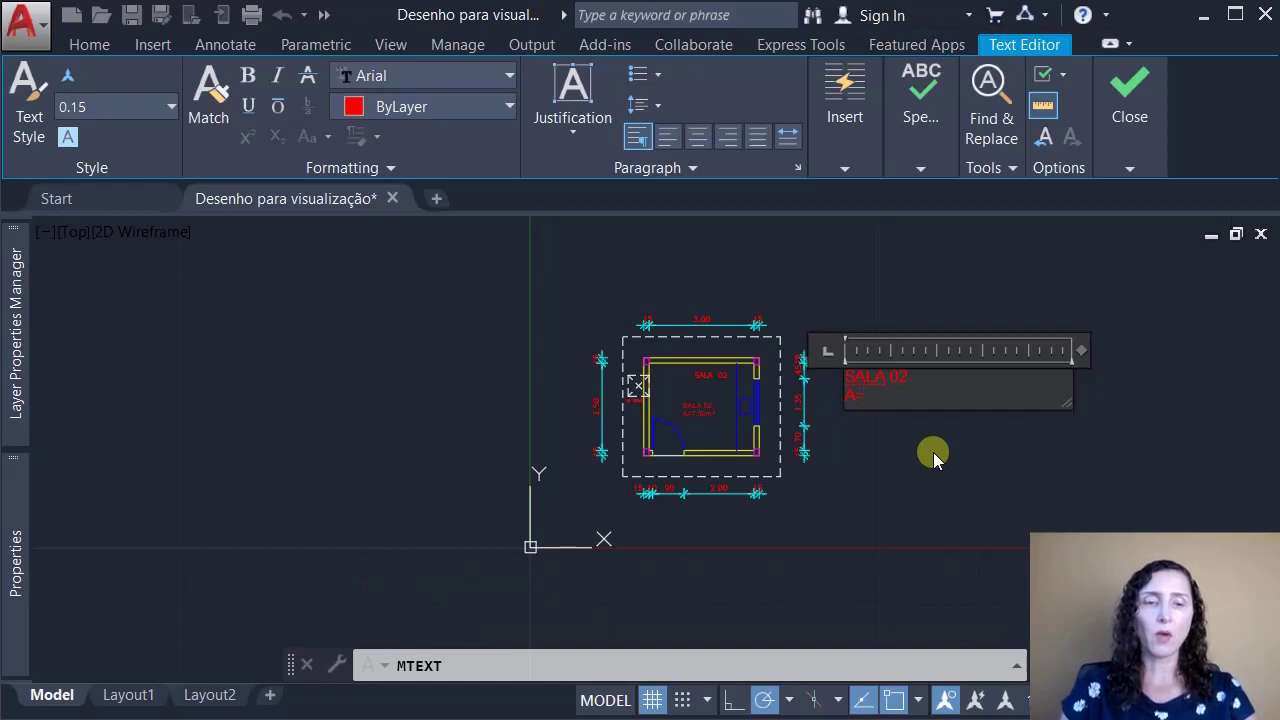
pyautogui.write('7.50')
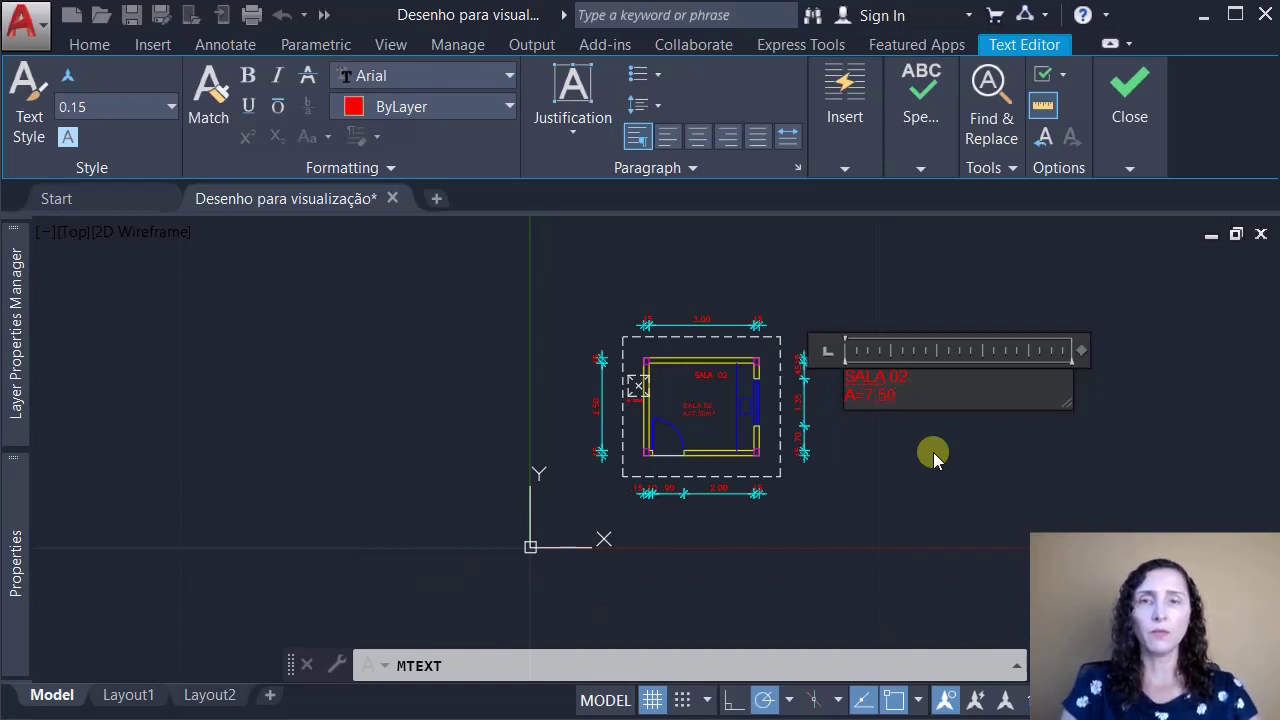
pyautogui.write('m')
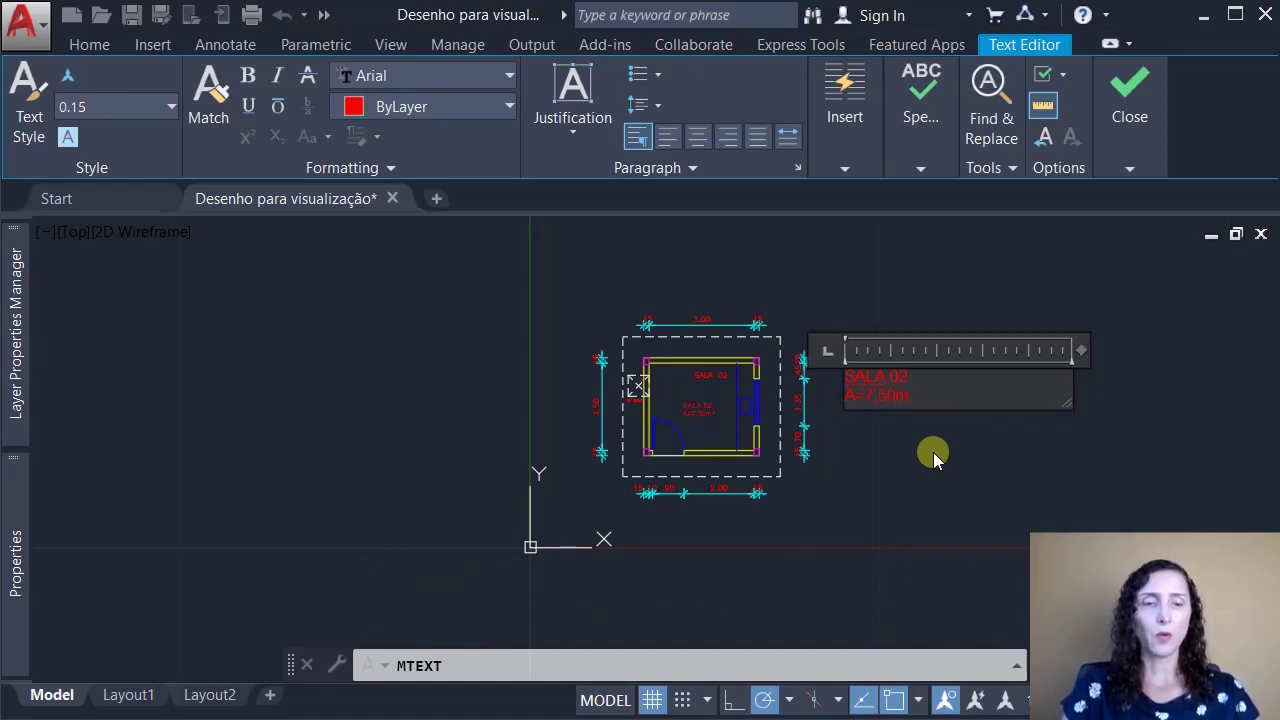
pyautogui.write('²')
# Step: Add several blank lines below the area line of the multiline text and delete them again
pyautogui.press('Return')
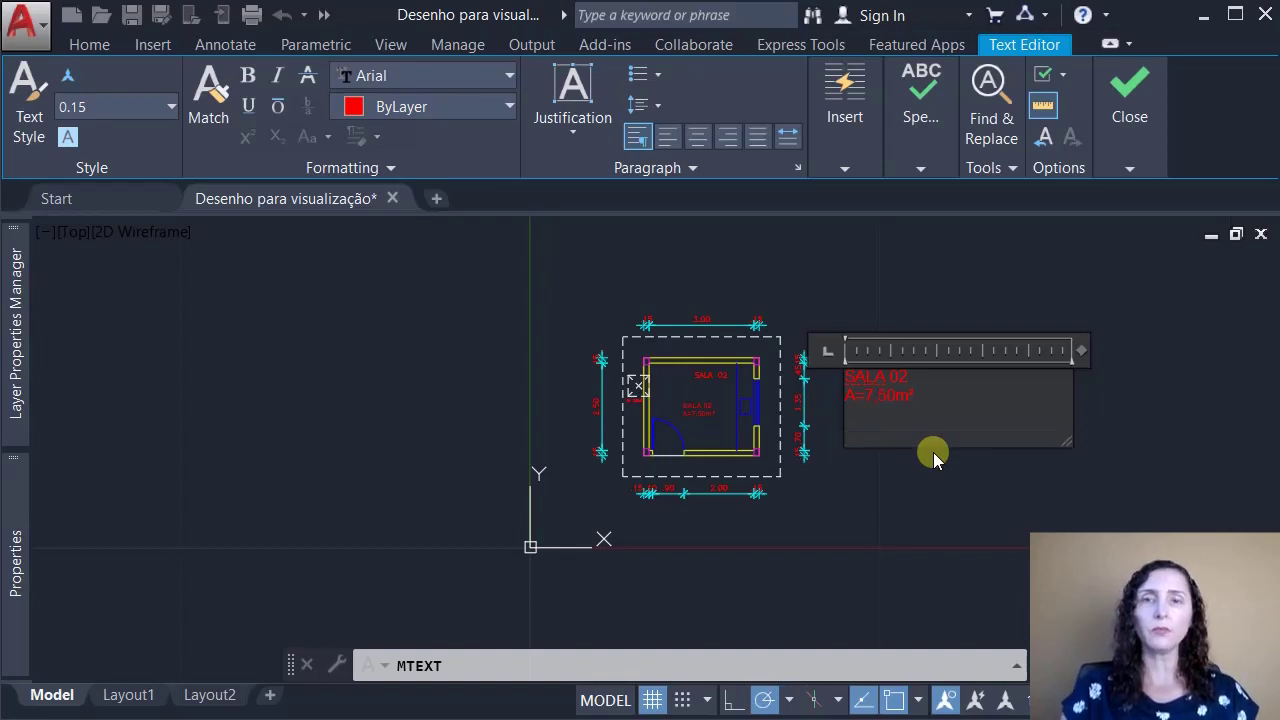
pyautogui.press('Return')
pyautogui.press('Return')
pyautogui.press('Return')
pyautogui.press('Return')
pyautogui.press('Return')
pyautogui.press('Return')
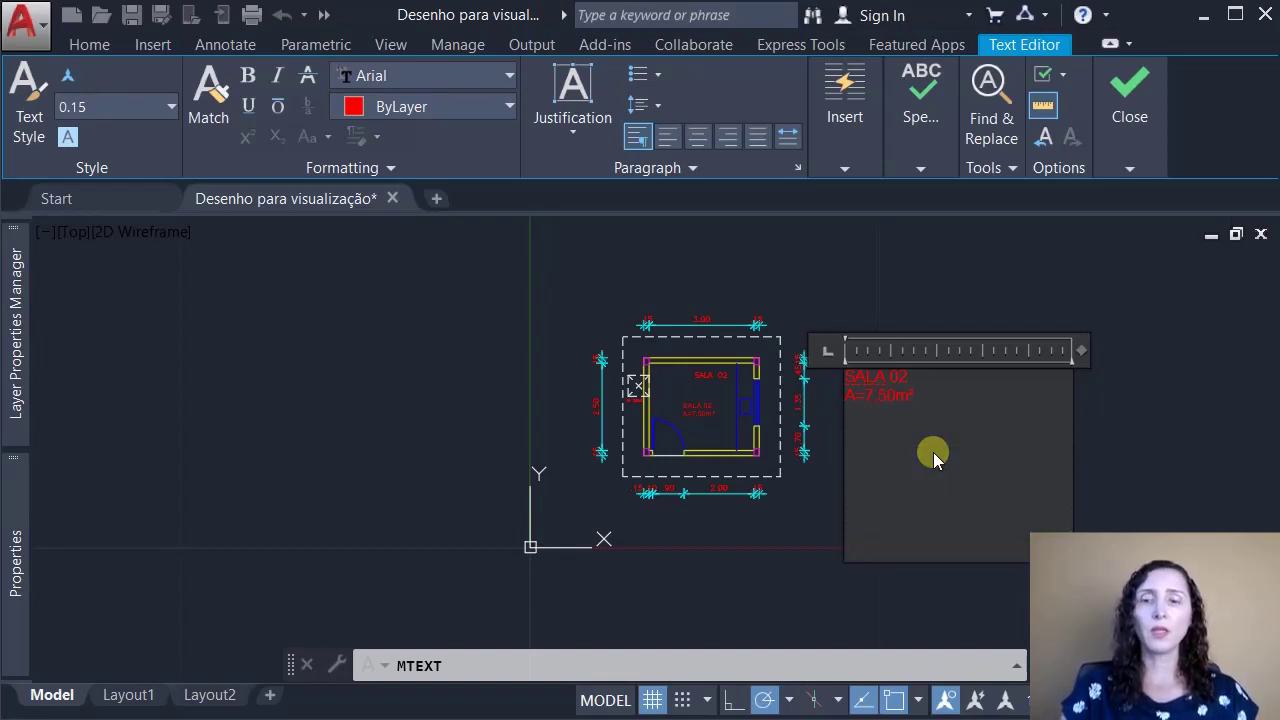
pyautogui.press('BackSpace')
pyautogui.press('BackSpace')
pyautogui.press('BackSpace')
pyautogui.press('BackSpace')
pyautogui.press('BackSpace')
pyautogui.press('BackSpace')
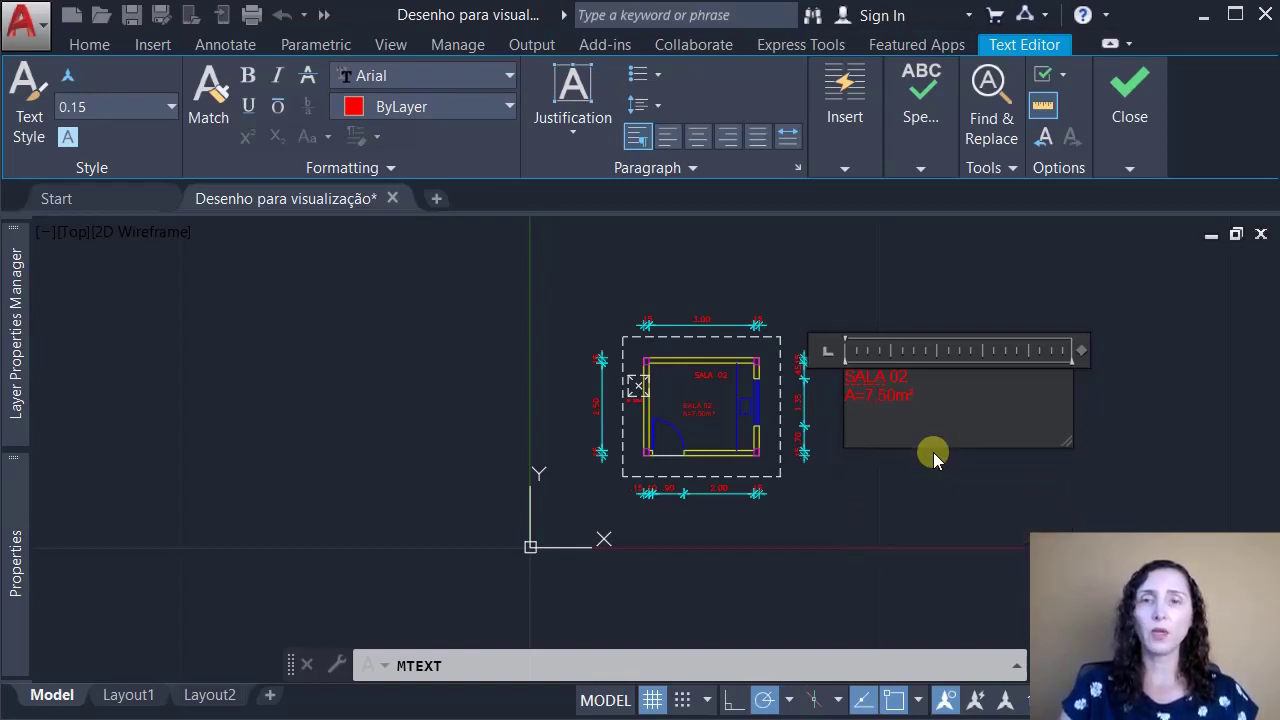
pyautogui.press('BackSpace')
pyautogui.press('BackSpace')
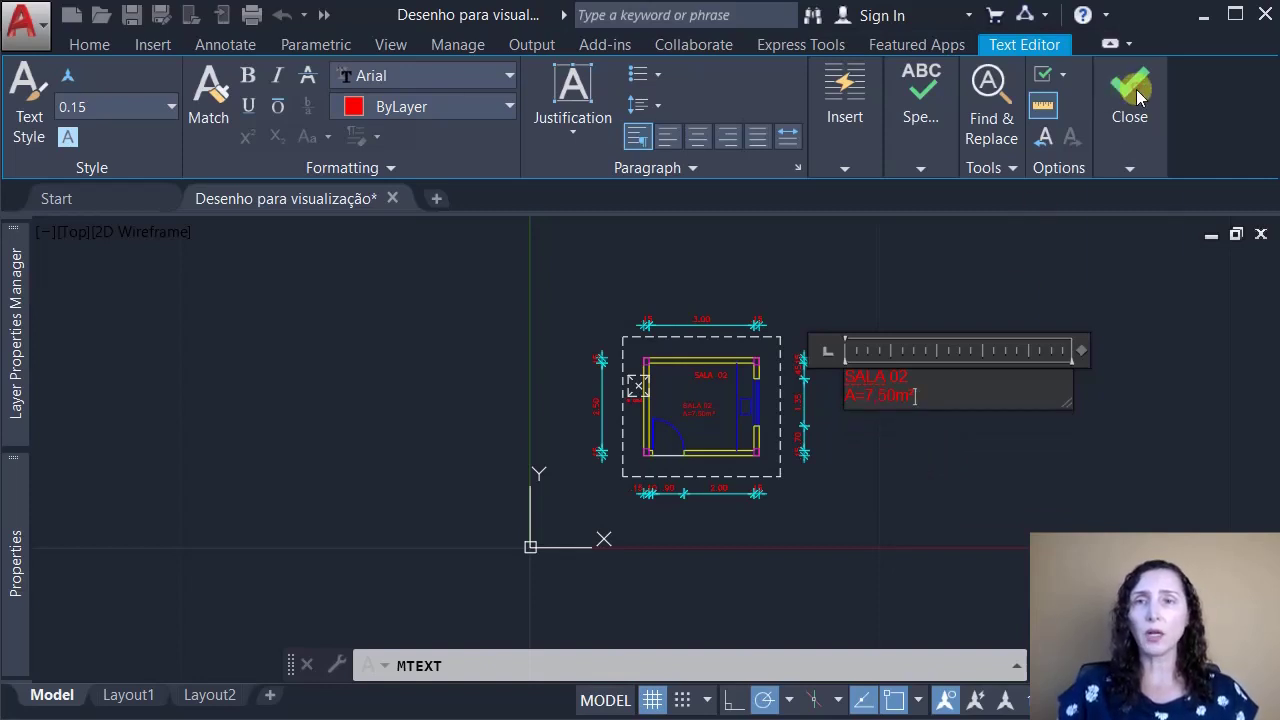
# Step: Finish the multiline text and select it to check whether its name and area lines form a single object
pyautogui.moveTo(1138, 96)
pyautogui.click(1146, 238)
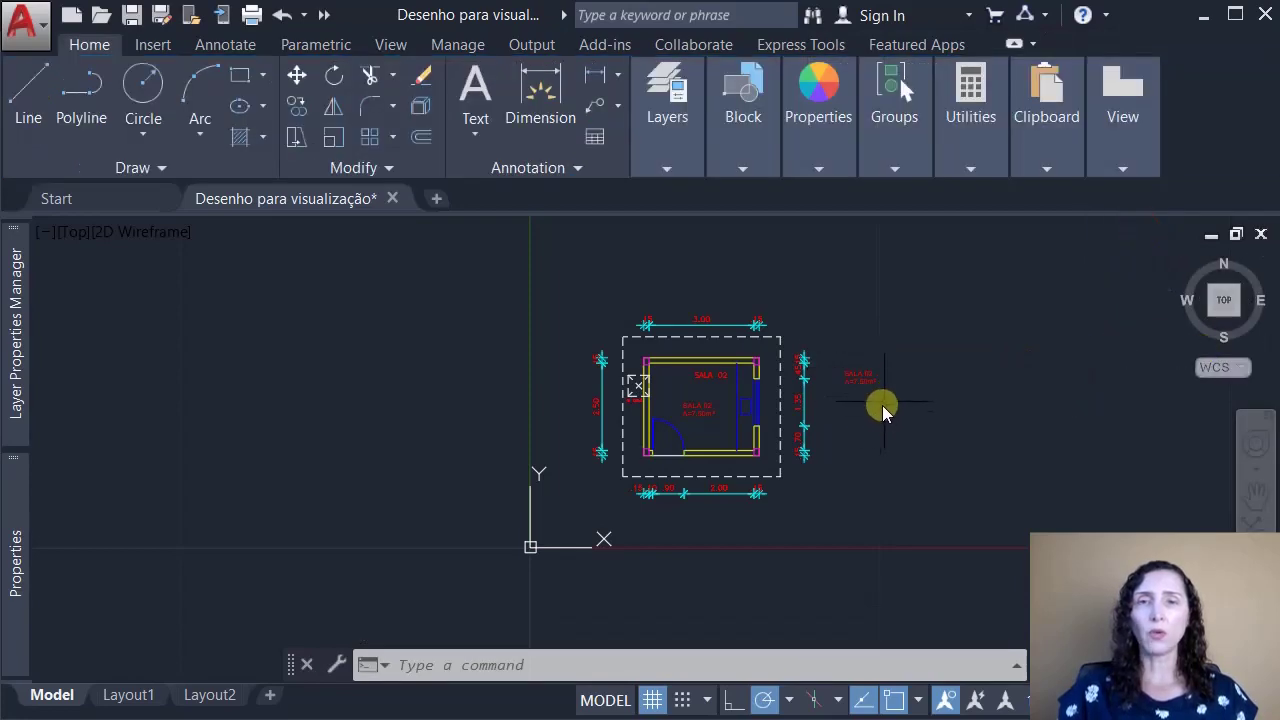
pyautogui.scroll(10, 871, 374)
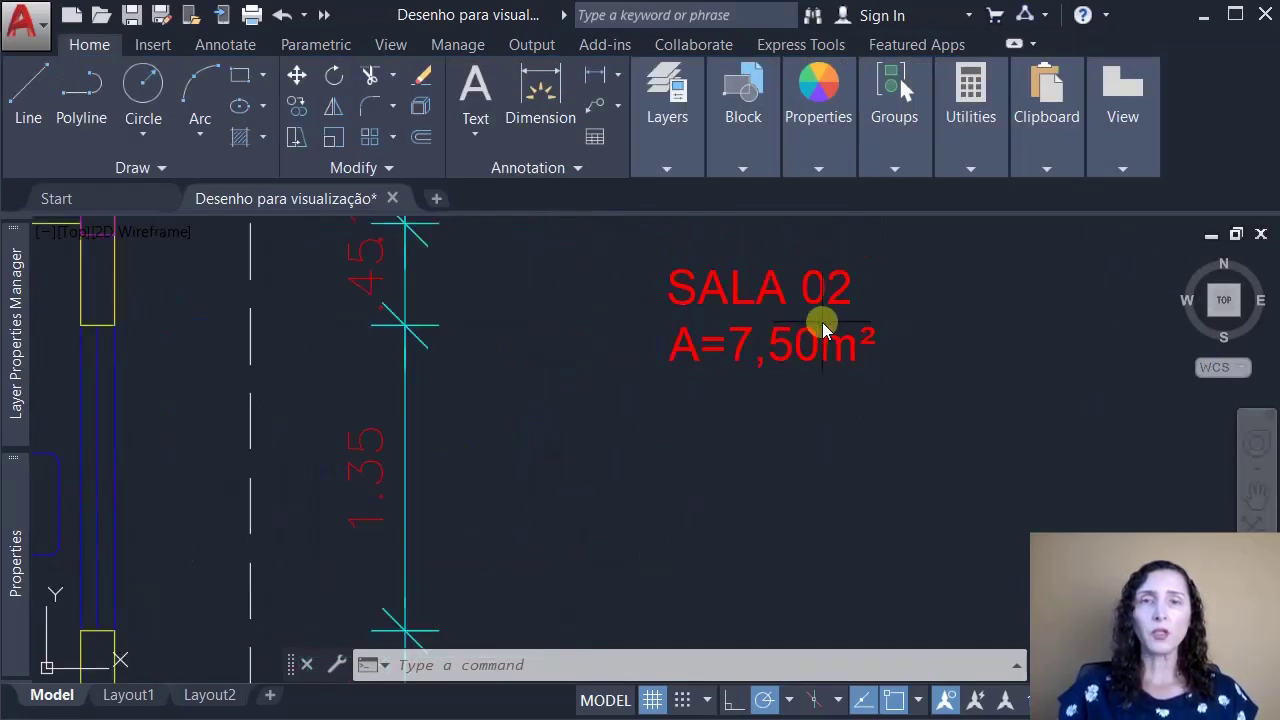
pyautogui.click(750, 345)
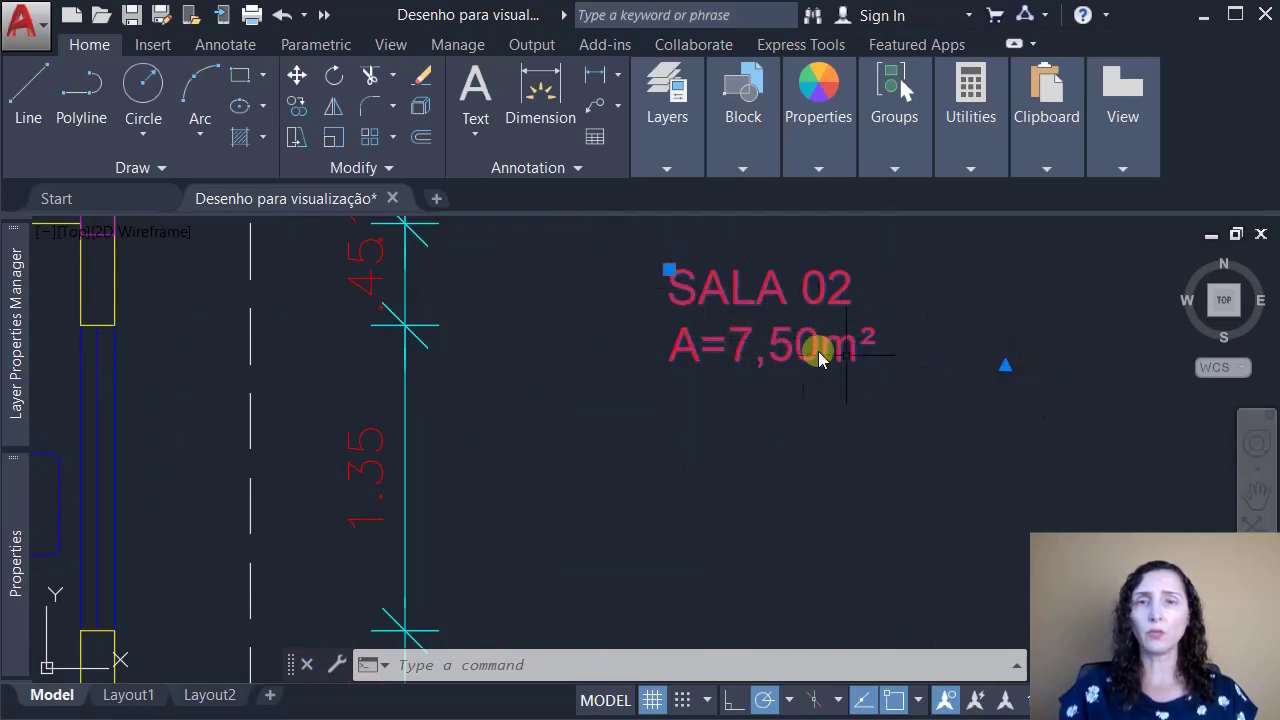
pyautogui.scroll(-4, 897, 417)
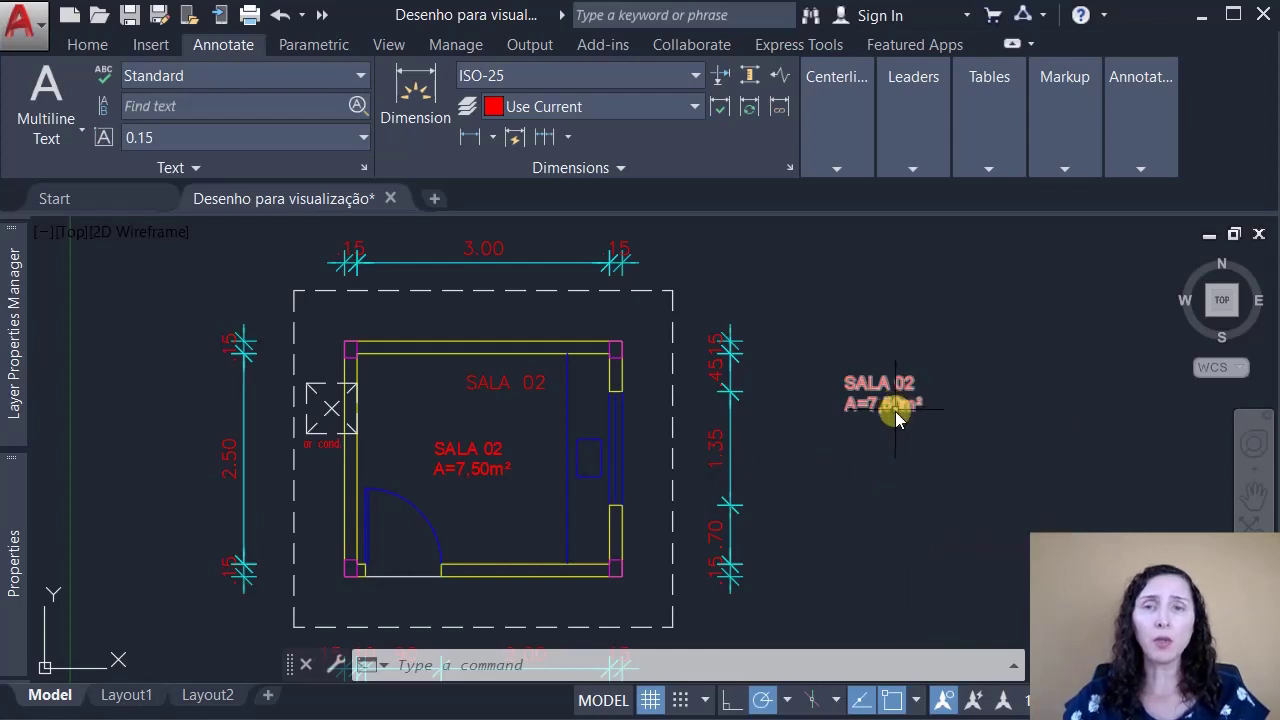
pyautogui.moveTo(897, 418)
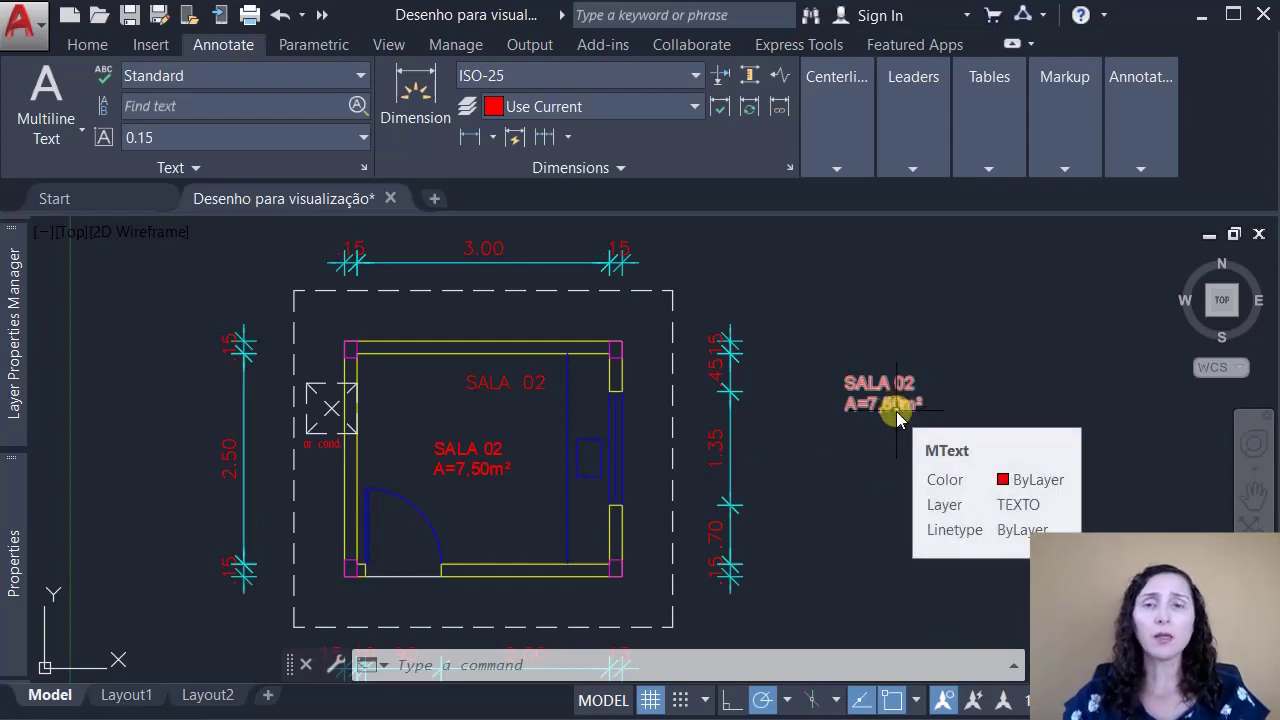
pyautogui.click(897, 418)
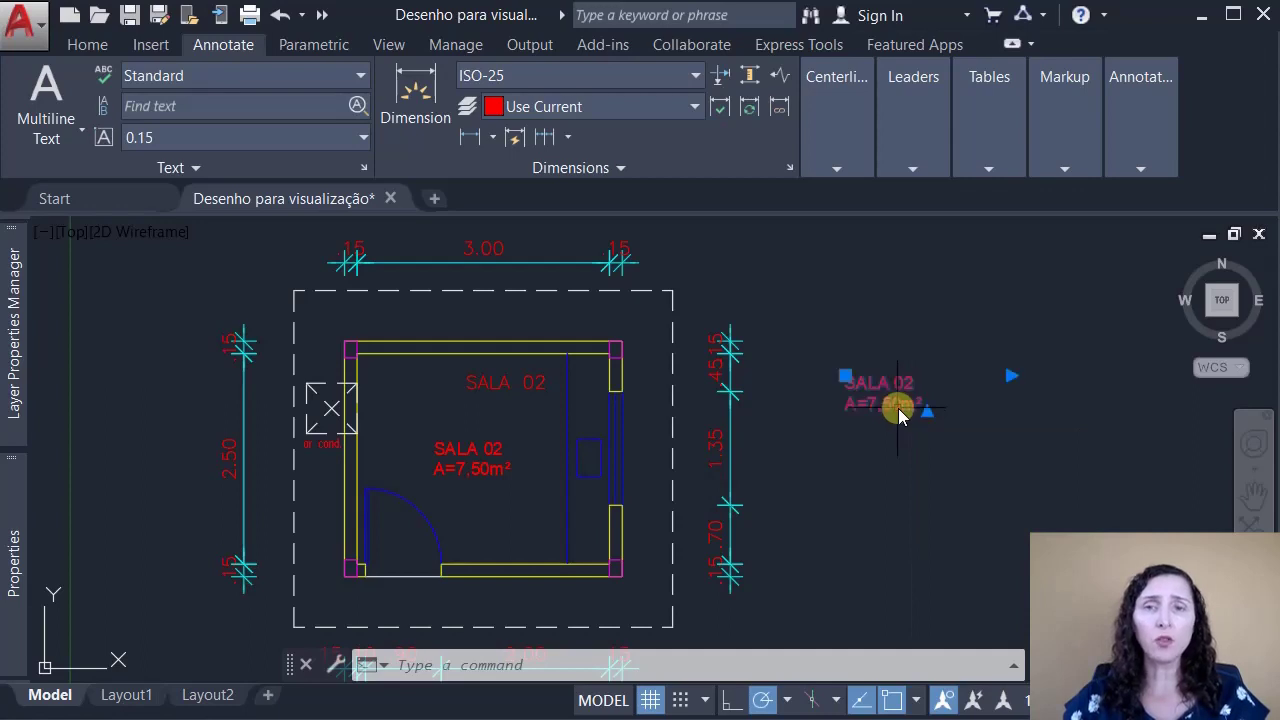
pyautogui.press('Escape')
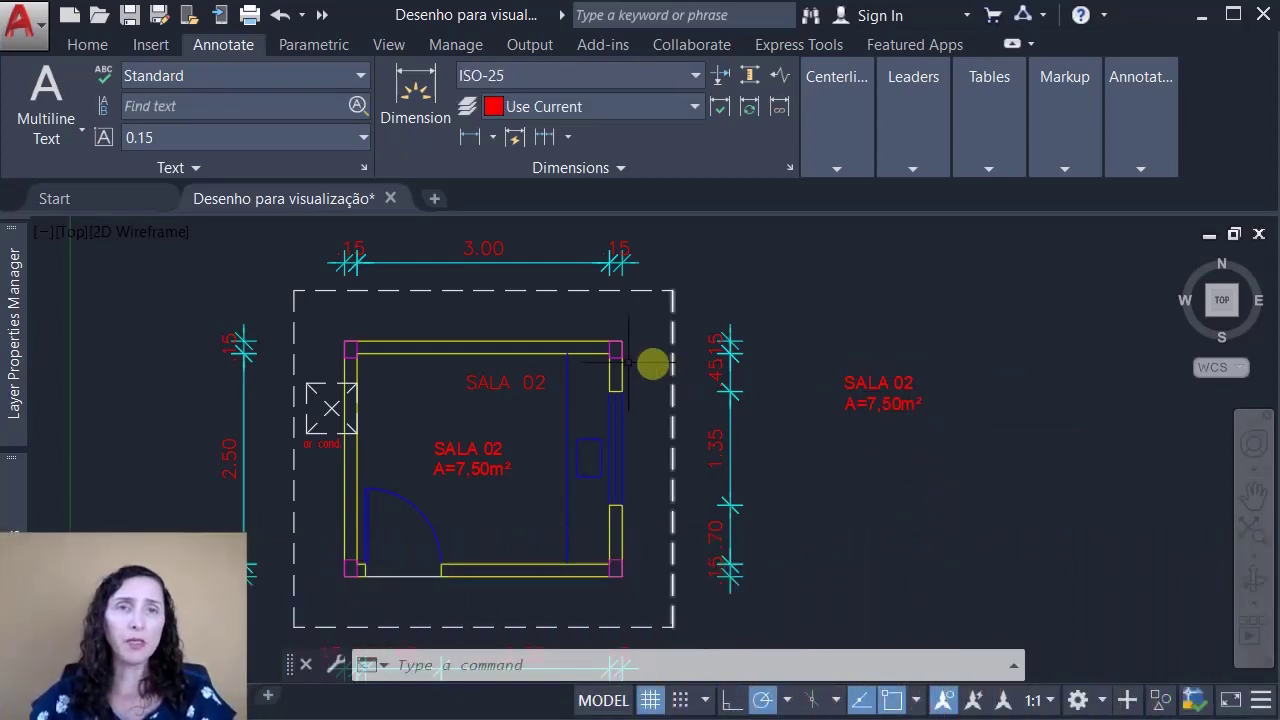
# Step: Place a vertical single-line text "TESTE", 0.15 high, below the multiline room label outside the plan
pyautogui.click(82, 136)
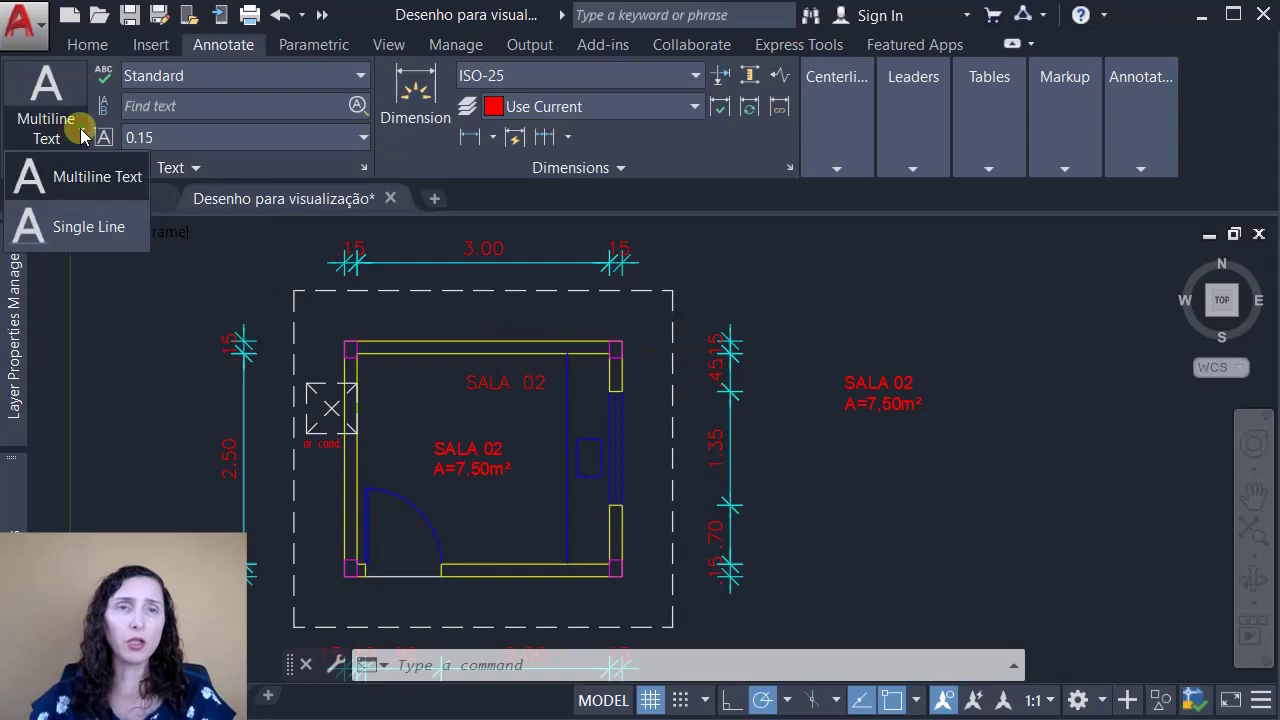
pyautogui.click(90, 226)
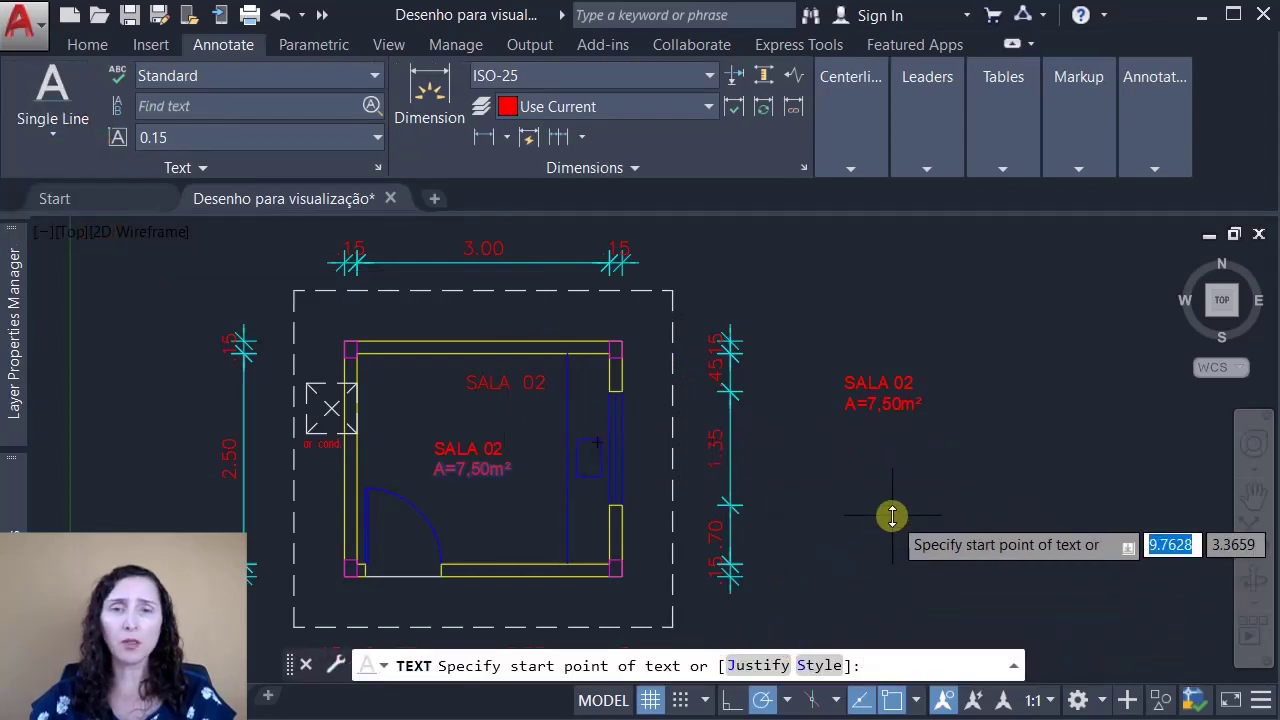
pyautogui.click(851, 508)
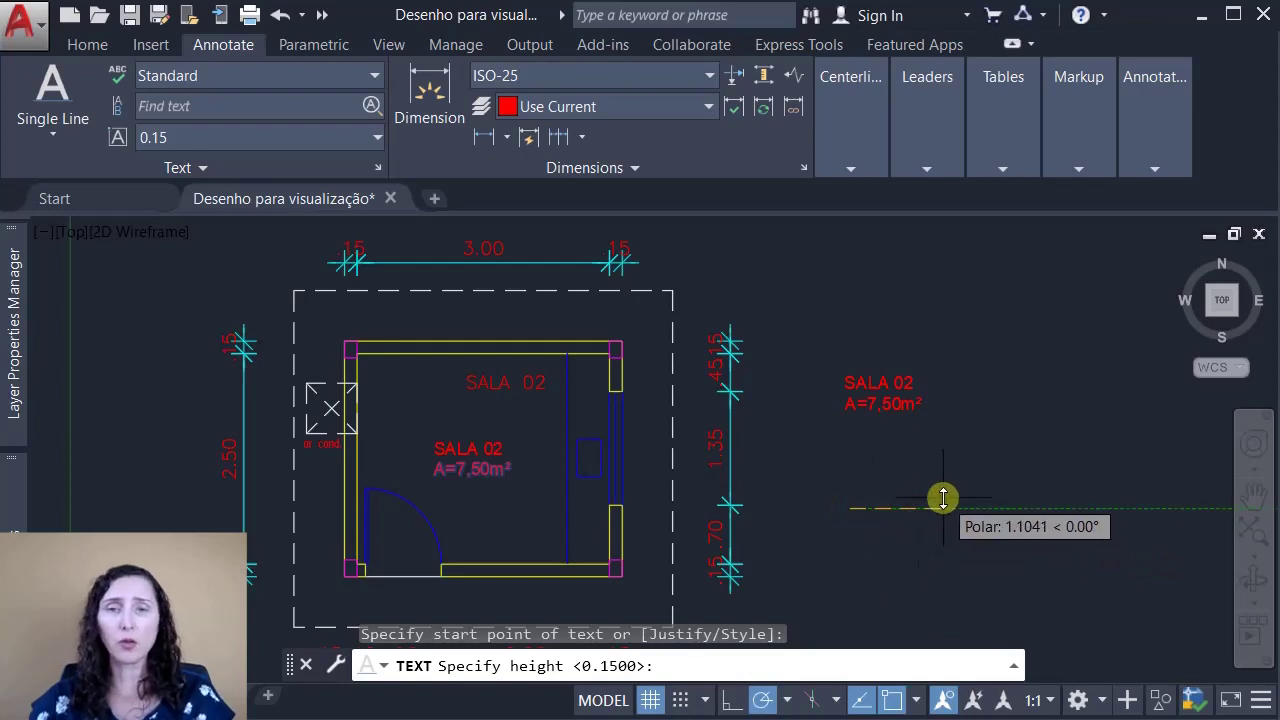
pyautogui.press('Return')
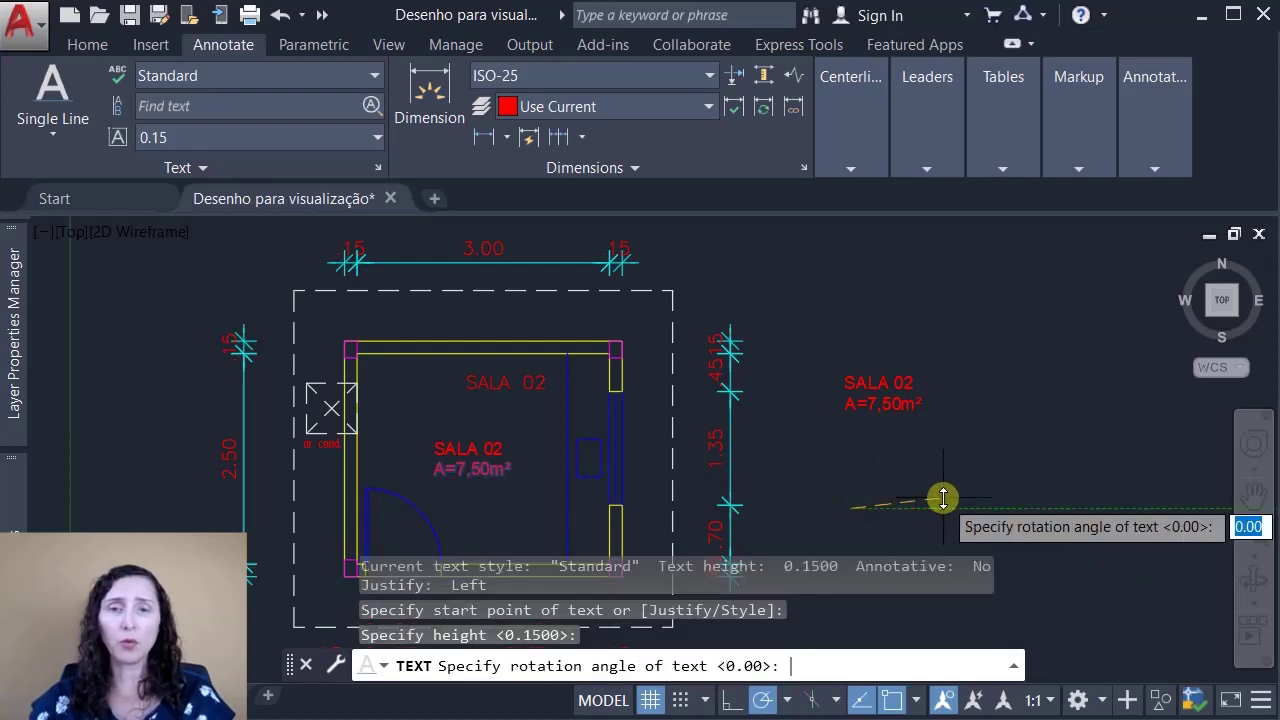
pyautogui.click(851, 447)
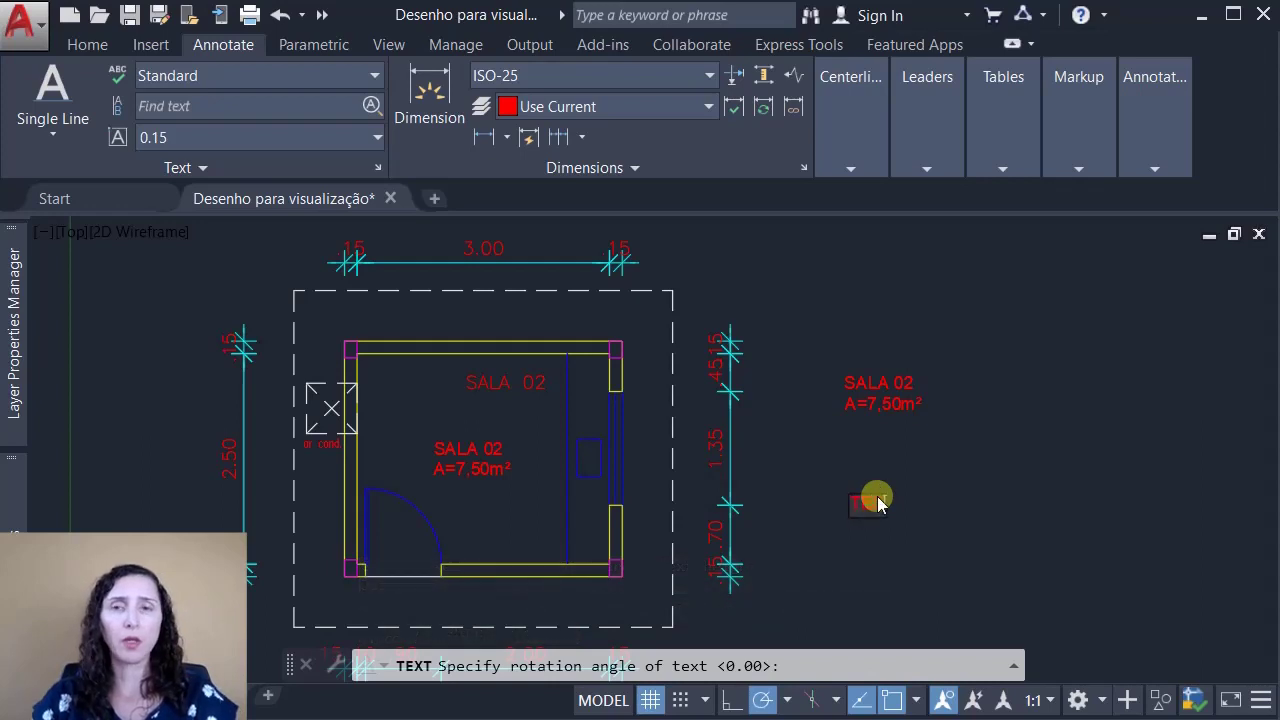
pyautogui.write('TESTE')
pyautogui.press('Return')
pyautogui.press('Return')
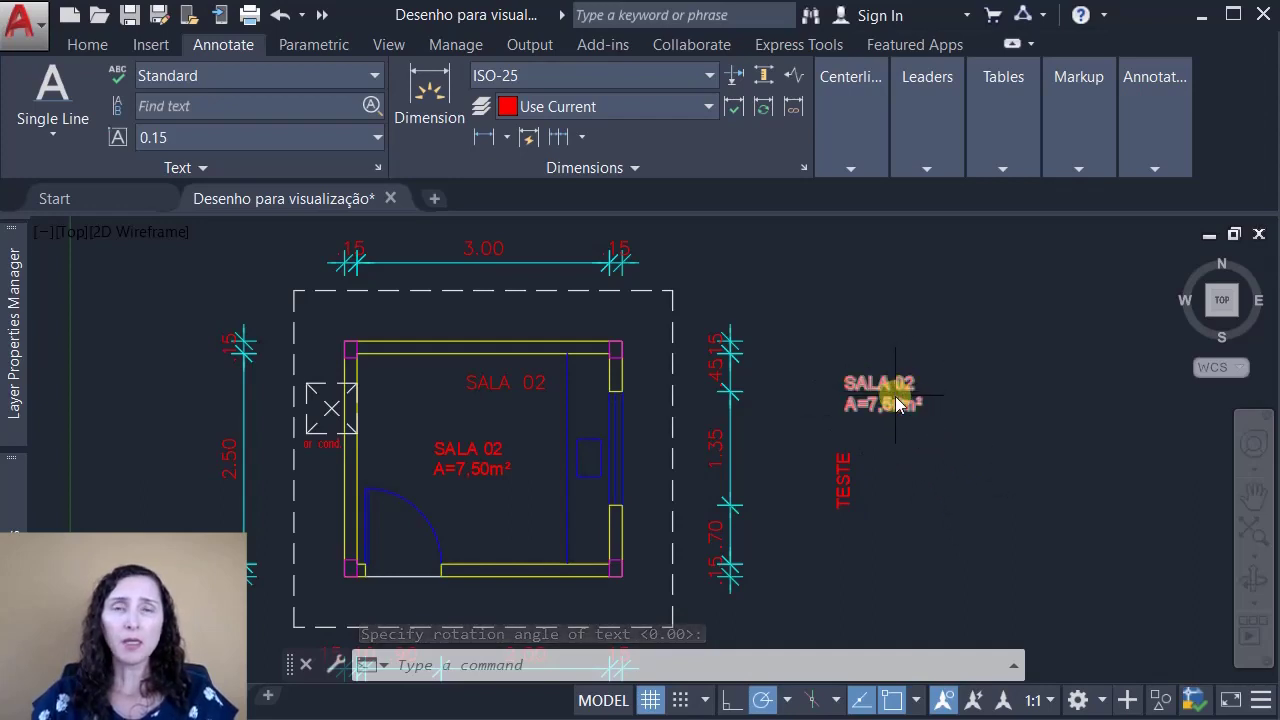
pyautogui.click(53, 128)
pyautogui.click(92, 178)
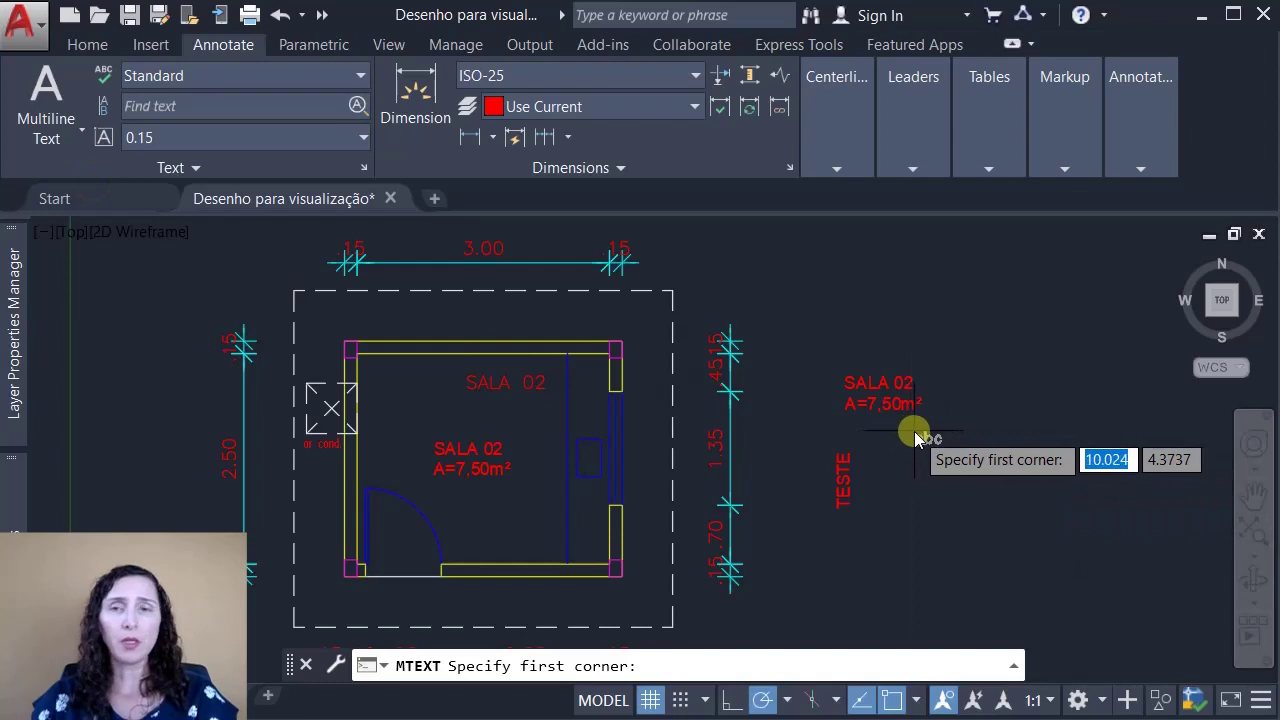
pyautogui.press('Escape')
# Step: Start a multiline text area beside the vertical TESTE text, with Times New Roman as font and colour kept at ByLayer
pyautogui.write('MT')
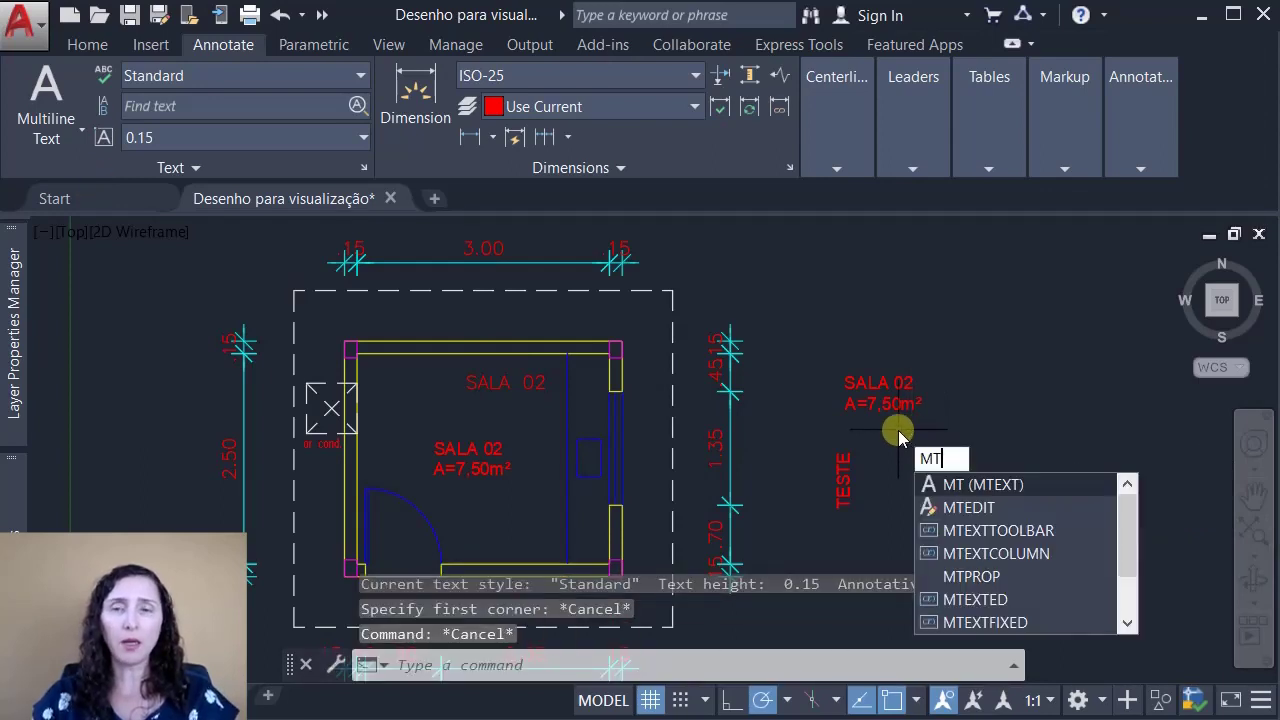
pyautogui.press('Return')
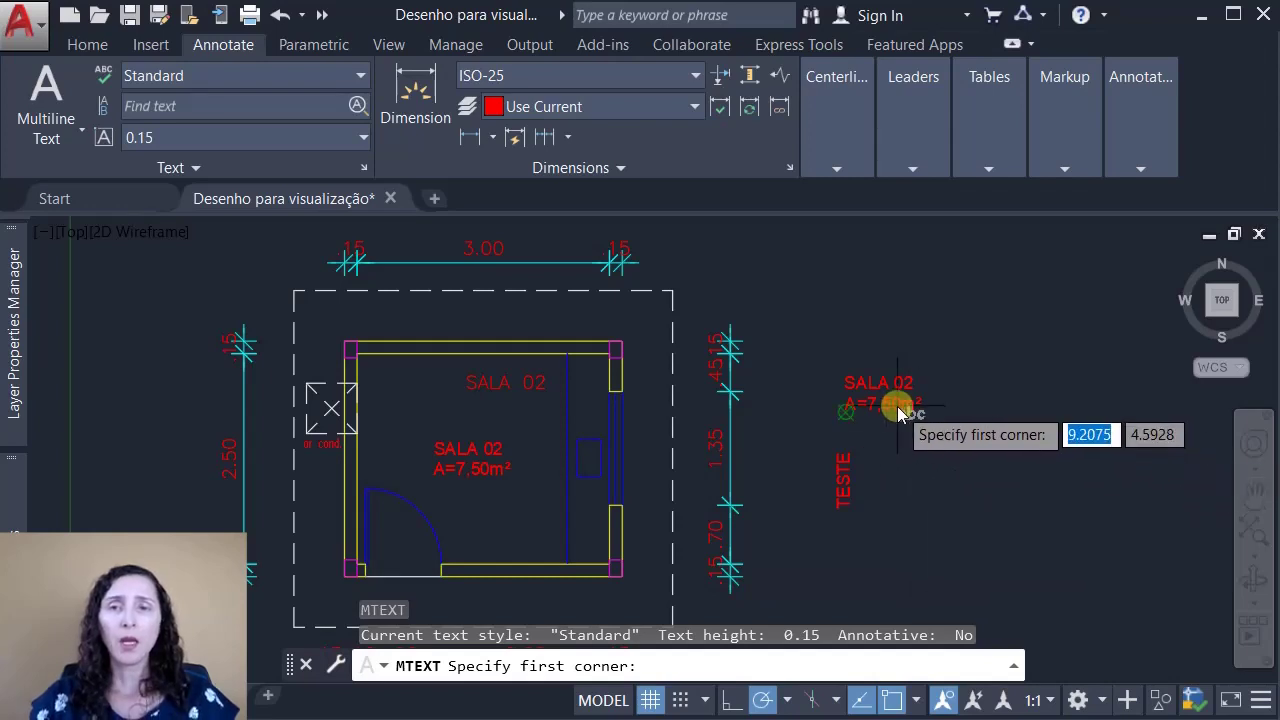
pyautogui.click(925, 430)
pyautogui.click(1120, 544)
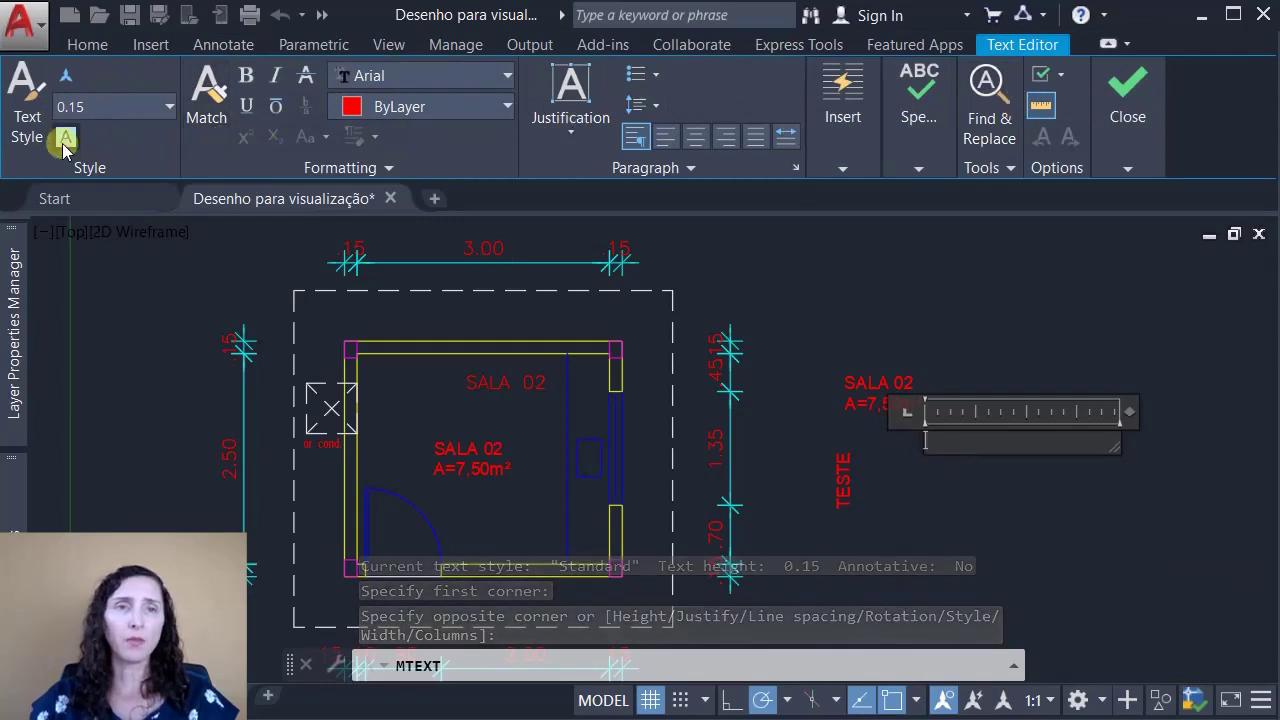
pyautogui.click(432, 77)
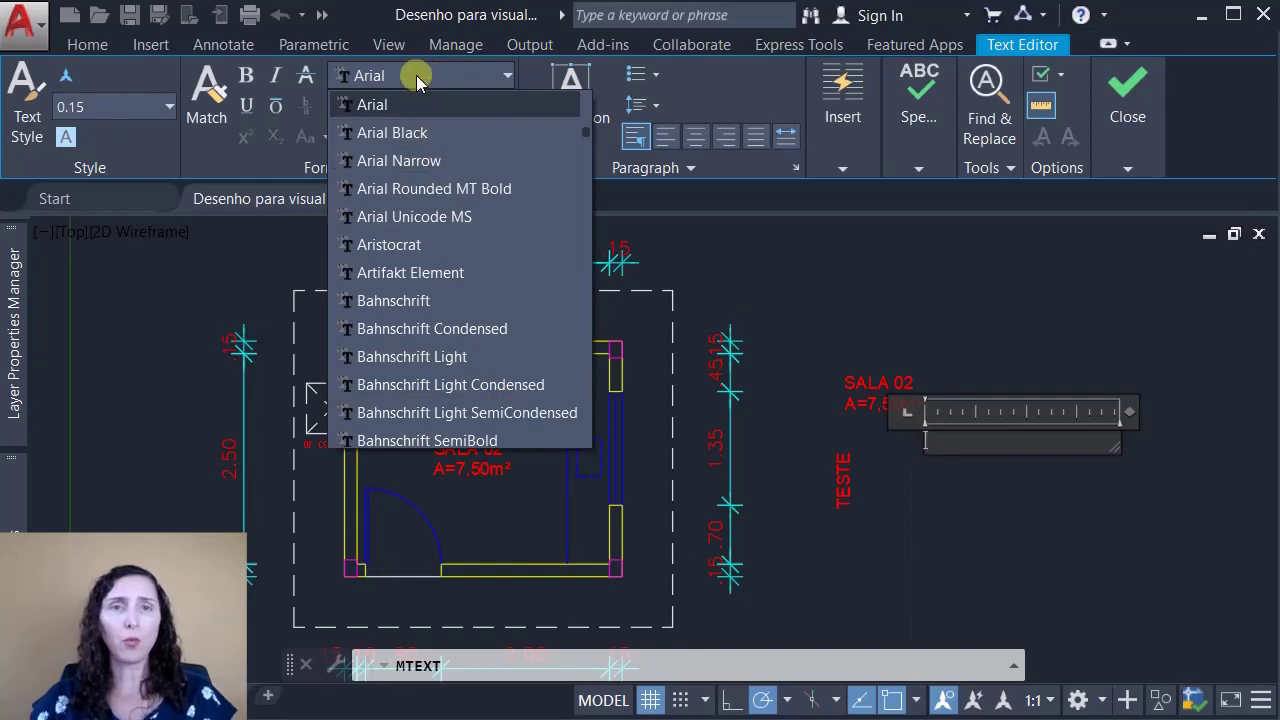
pyautogui.click(418, 80)
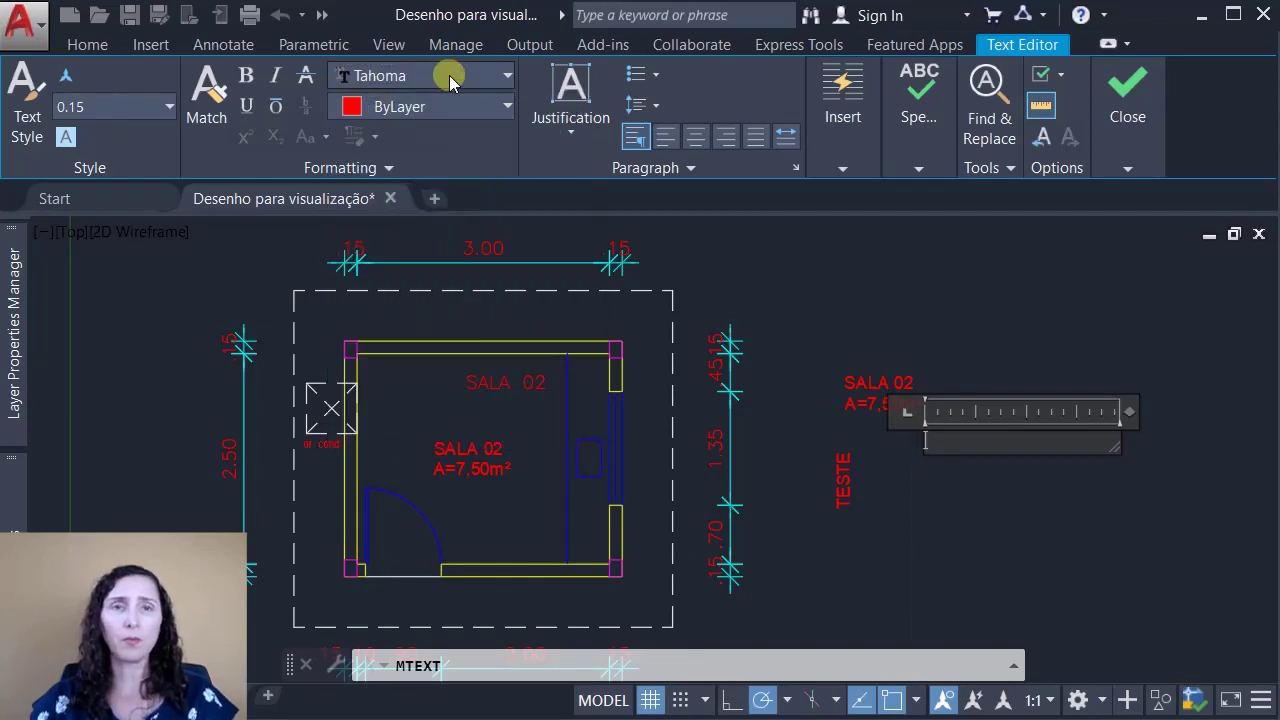
pyautogui.click(457, 75)
pyautogui.click(476, 273)
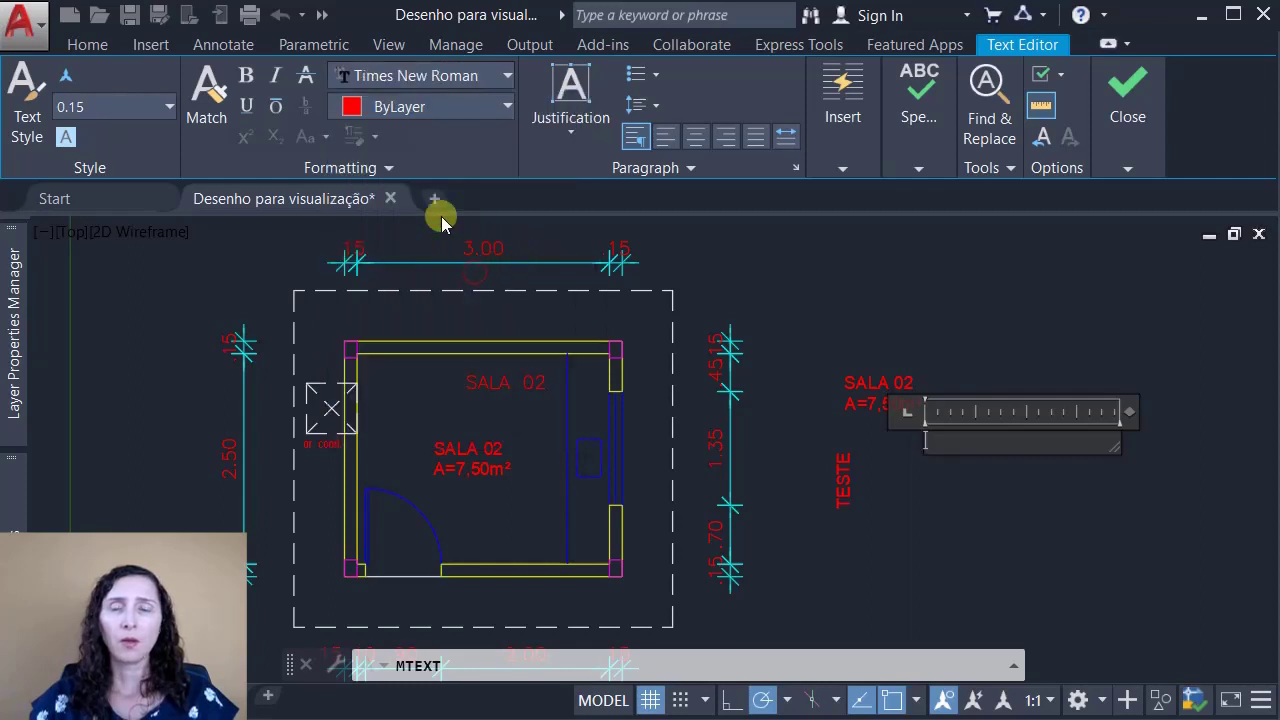
pyautogui.click(468, 107)
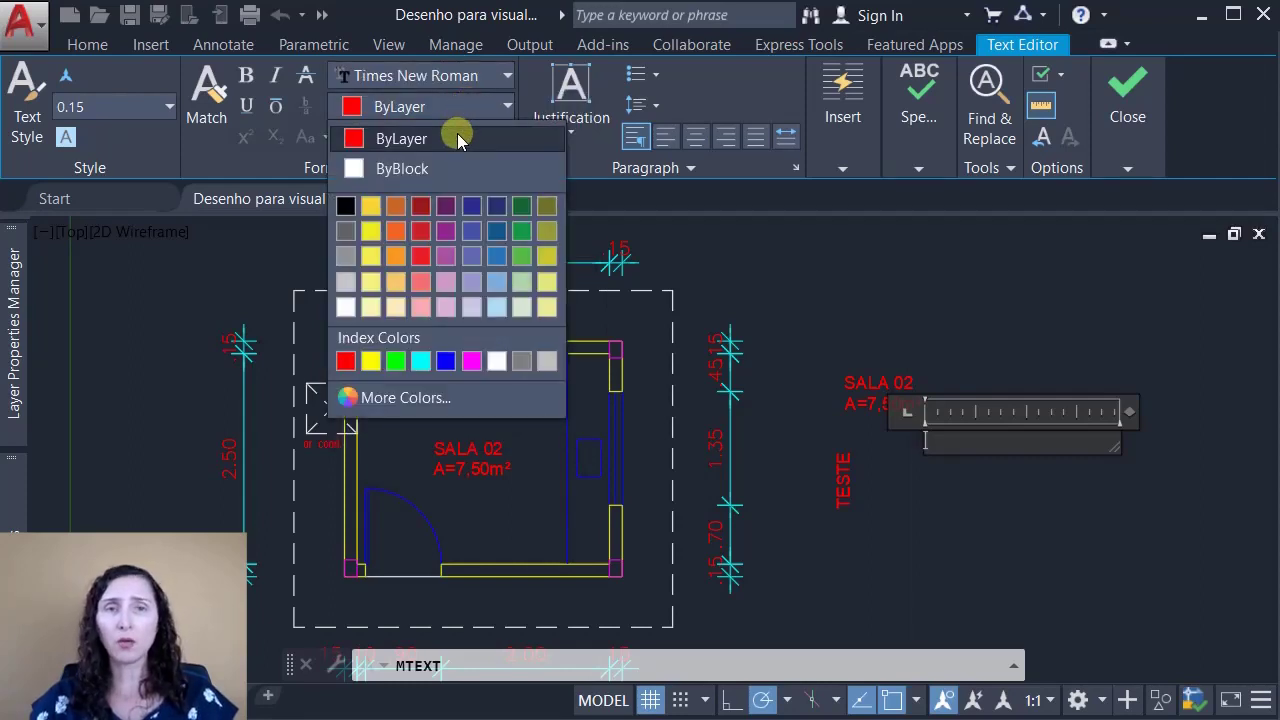
pyautogui.click(506, 108)
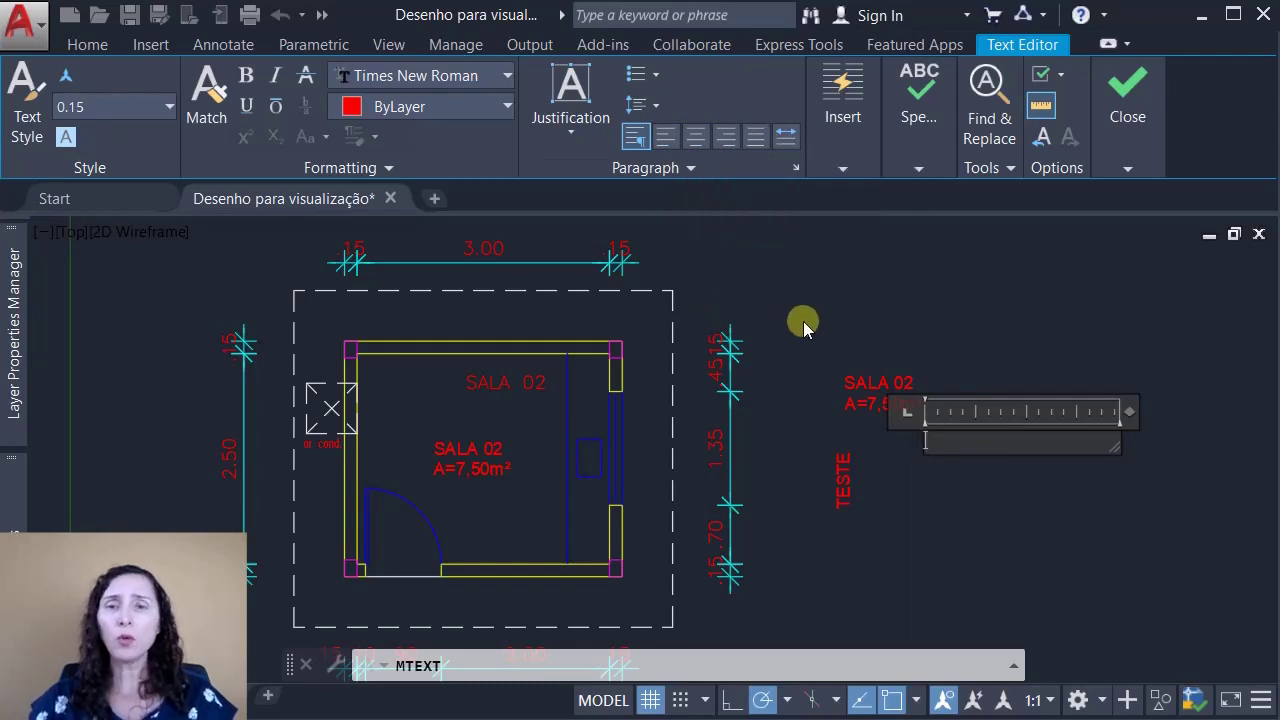
# Step: Write the multiline text as three lines, "TESTE", "2" and "PARÁGRAFO", and finish it
pyautogui.write('TESTE')
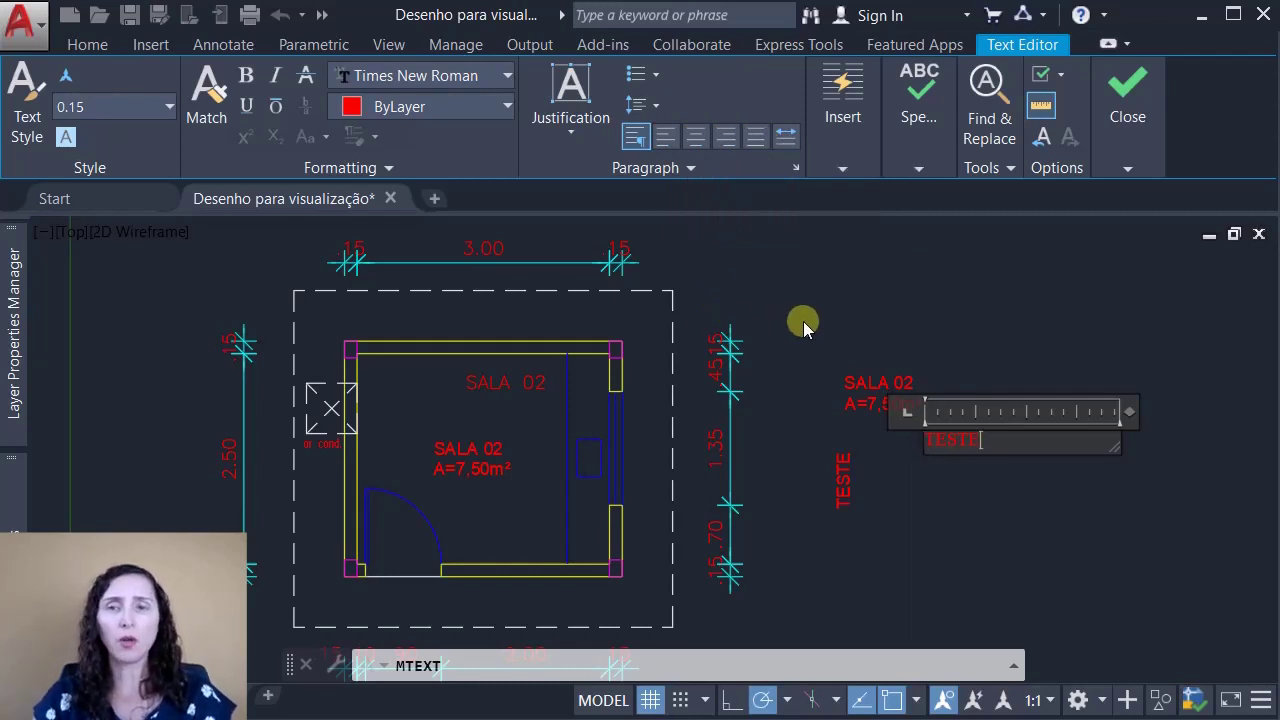
pyautogui.press('Return')
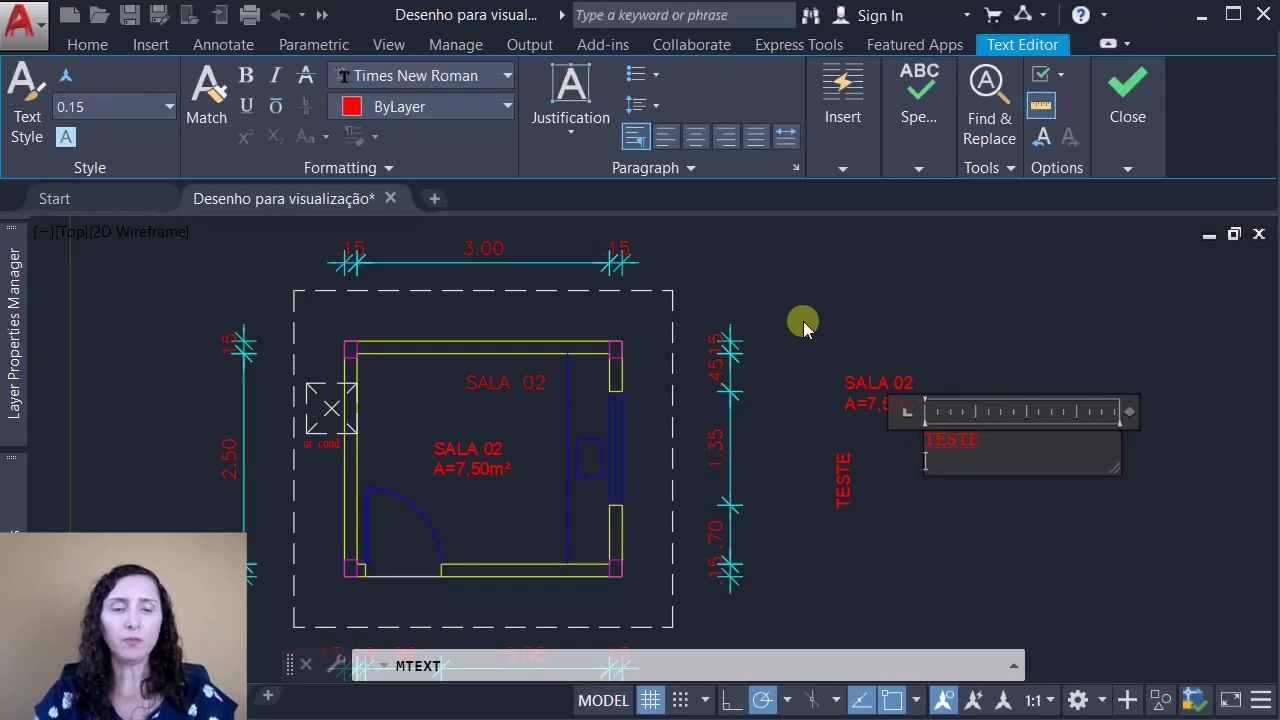
pyautogui.write('2')
pyautogui.press('Return')
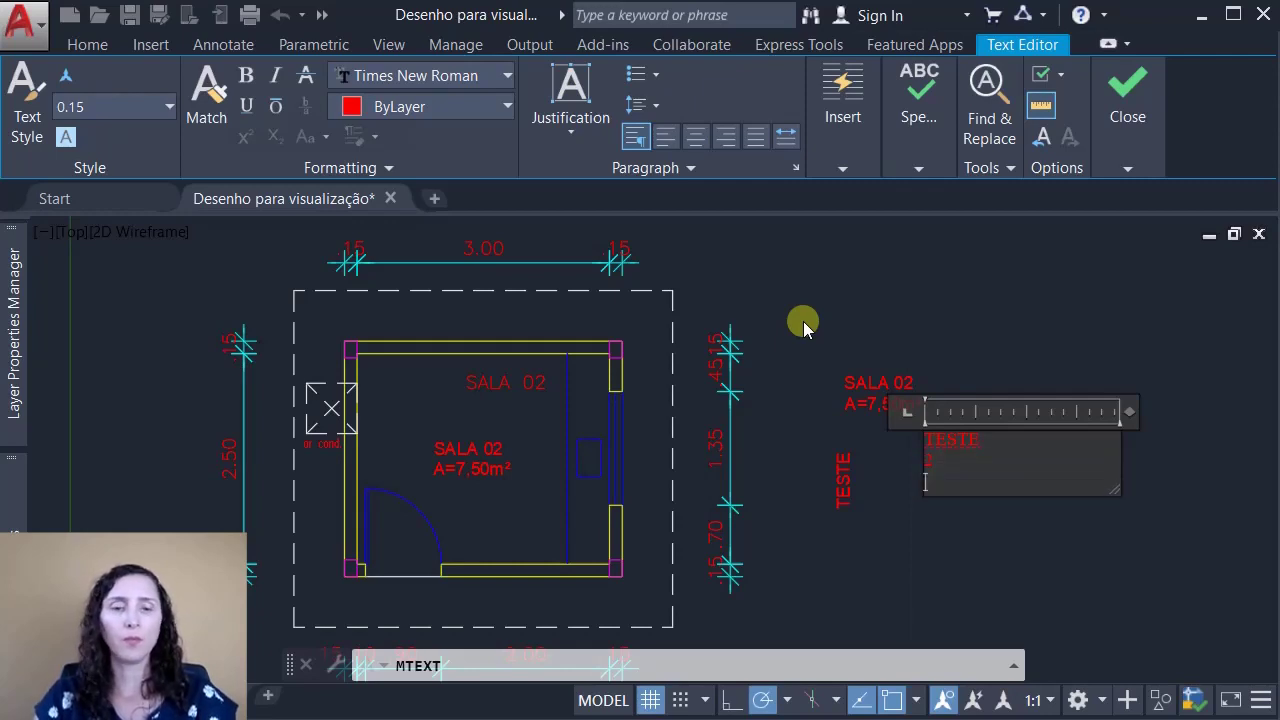
pyautogui.write('PARÁGRAFO')
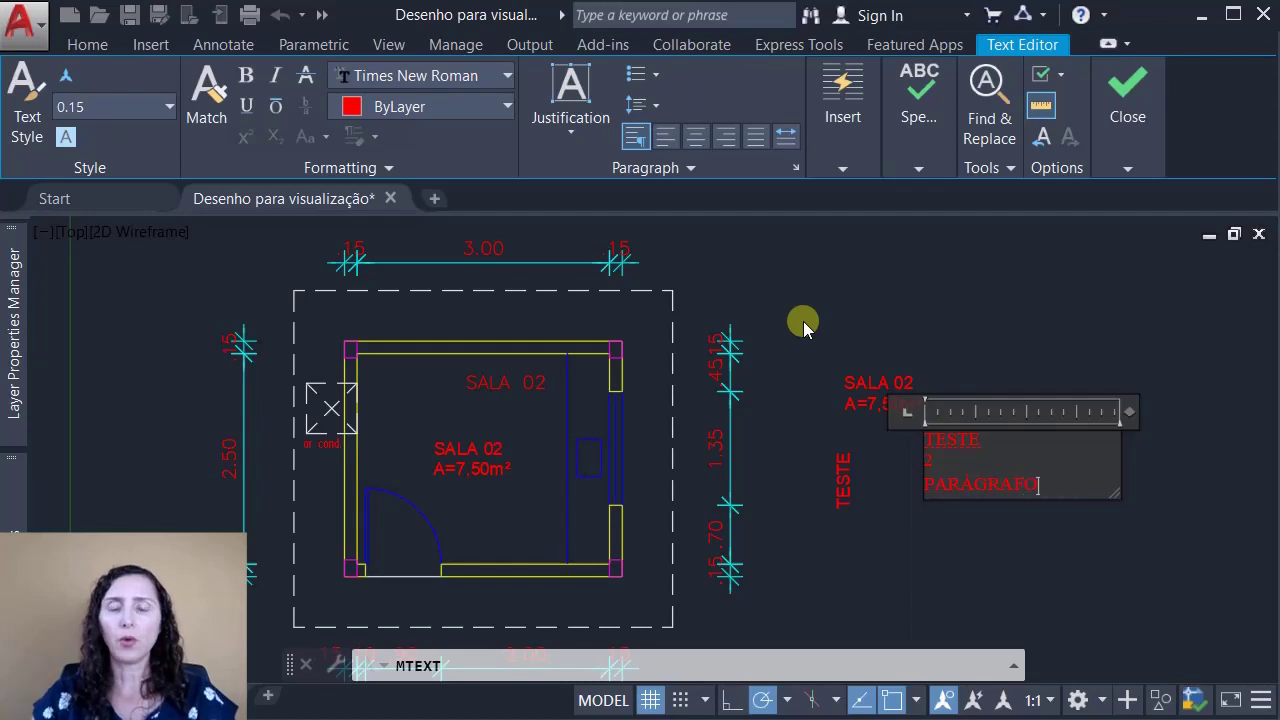
pyautogui.click(1131, 543)
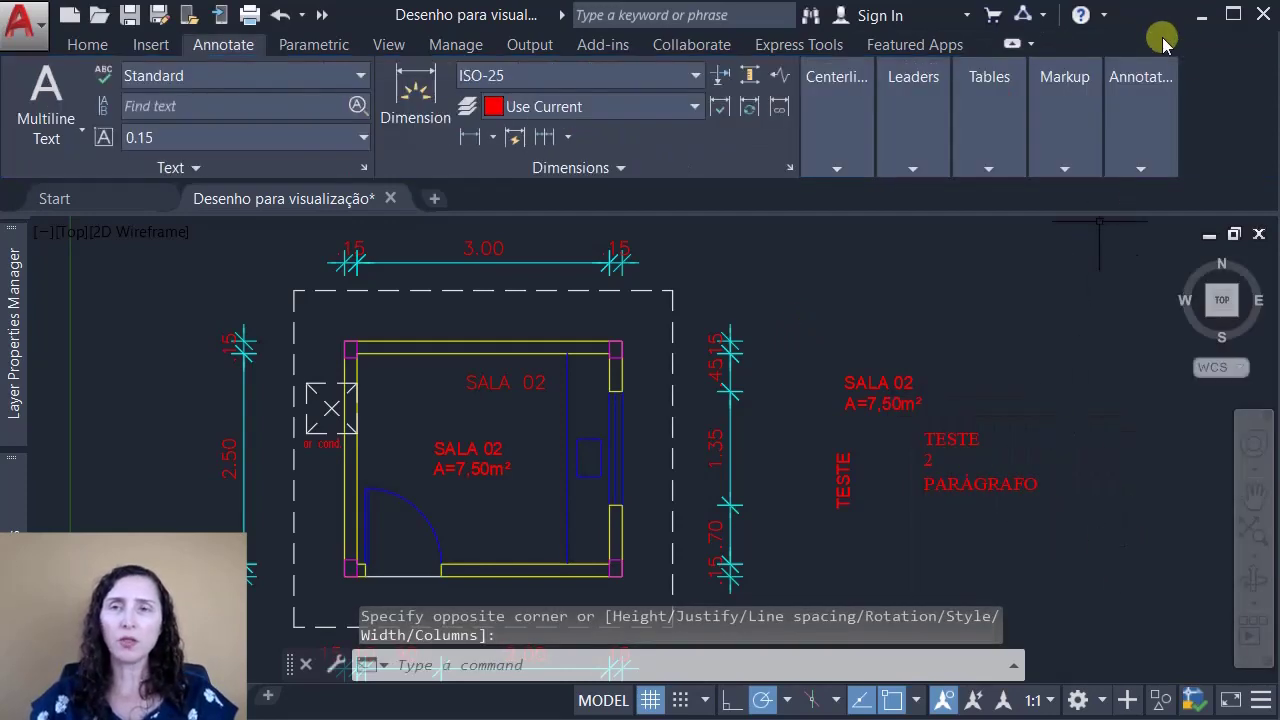
# Step: Add a multiline text reading "TESTANDO OS PARÁGRAFOS DO MULTILINE TEXT." in a wide box in the empty area beyond the other sample texts
pyautogui.moveTo(1157, 105)
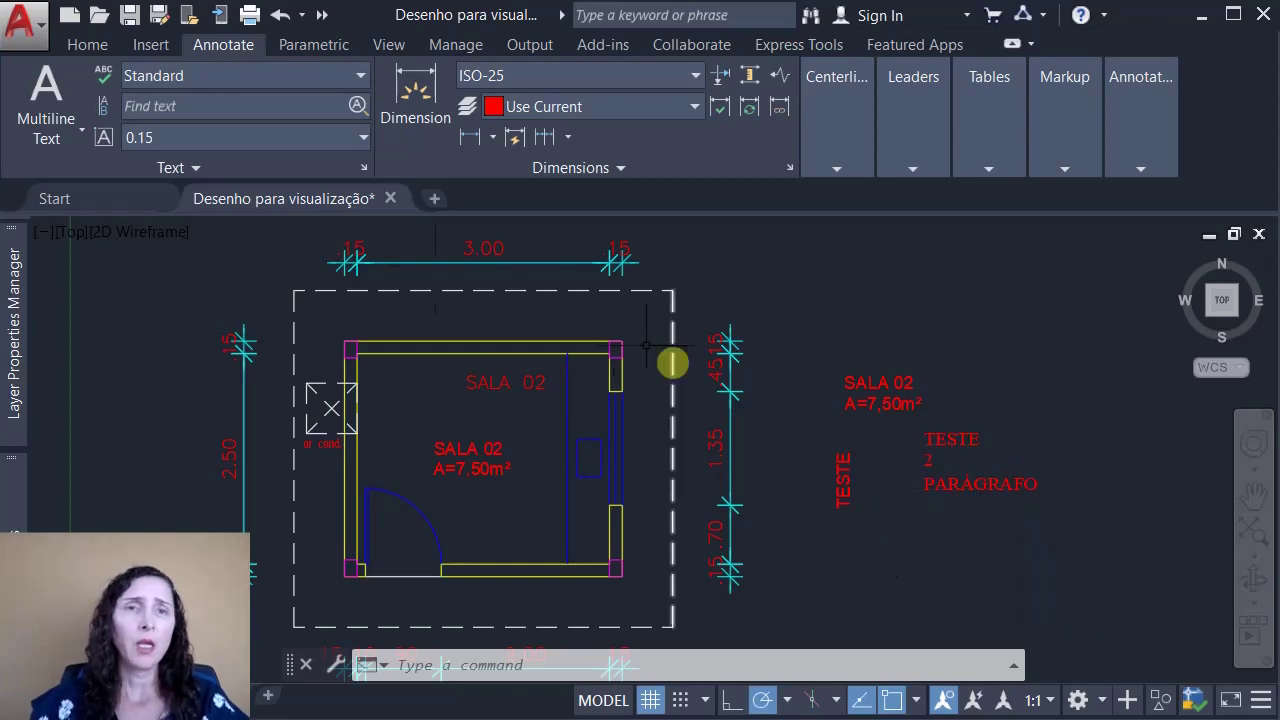
pyautogui.click(45, 88)
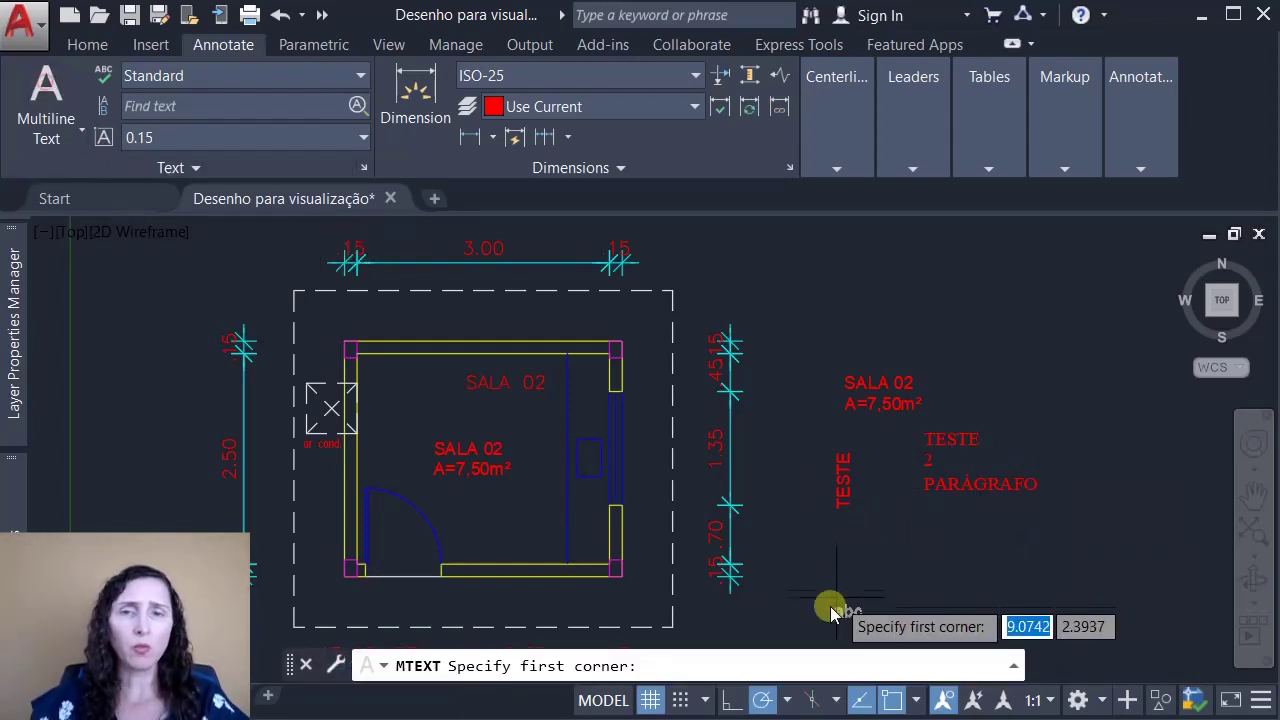
pyautogui.moveTo(965, 512)
pyautogui.mouseDown(button='middle')
pyautogui.moveTo(791, 506)
pyautogui.moveTo(620, 479)
pyautogui.mouseUp(button='middle')
pyautogui.click(738, 359)
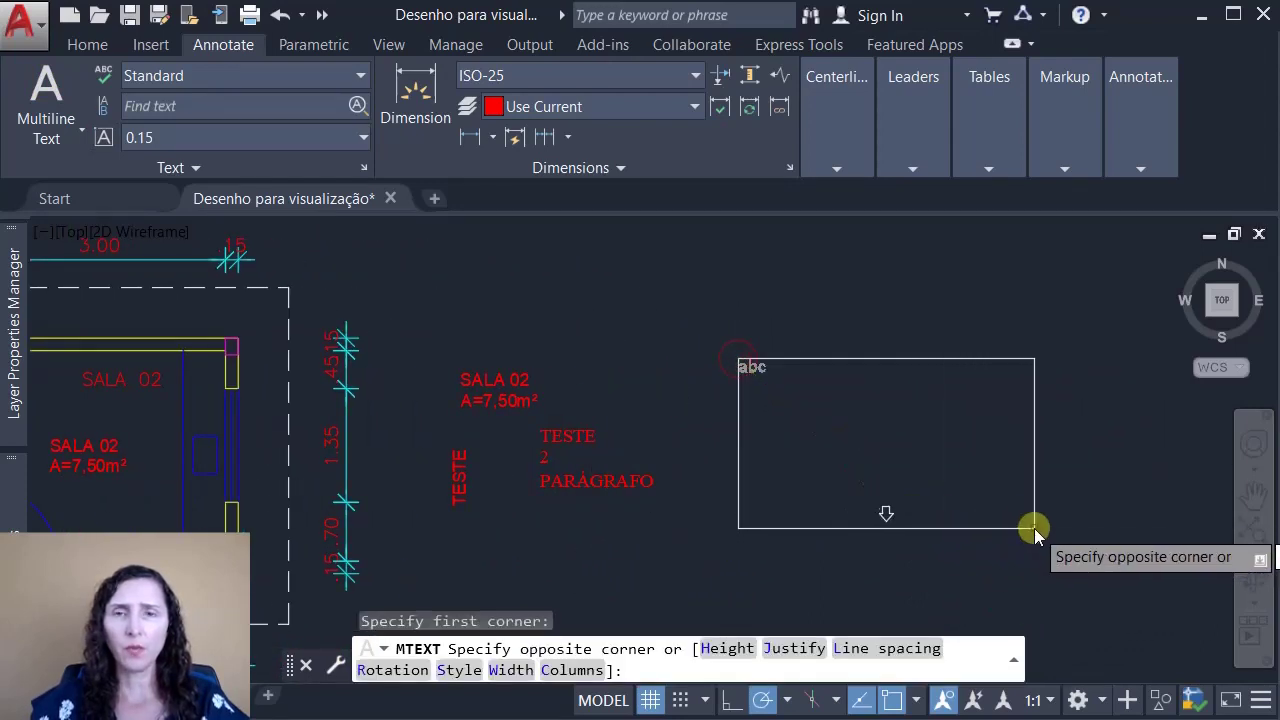
pyautogui.click(1008, 521)
pyautogui.write('TE')
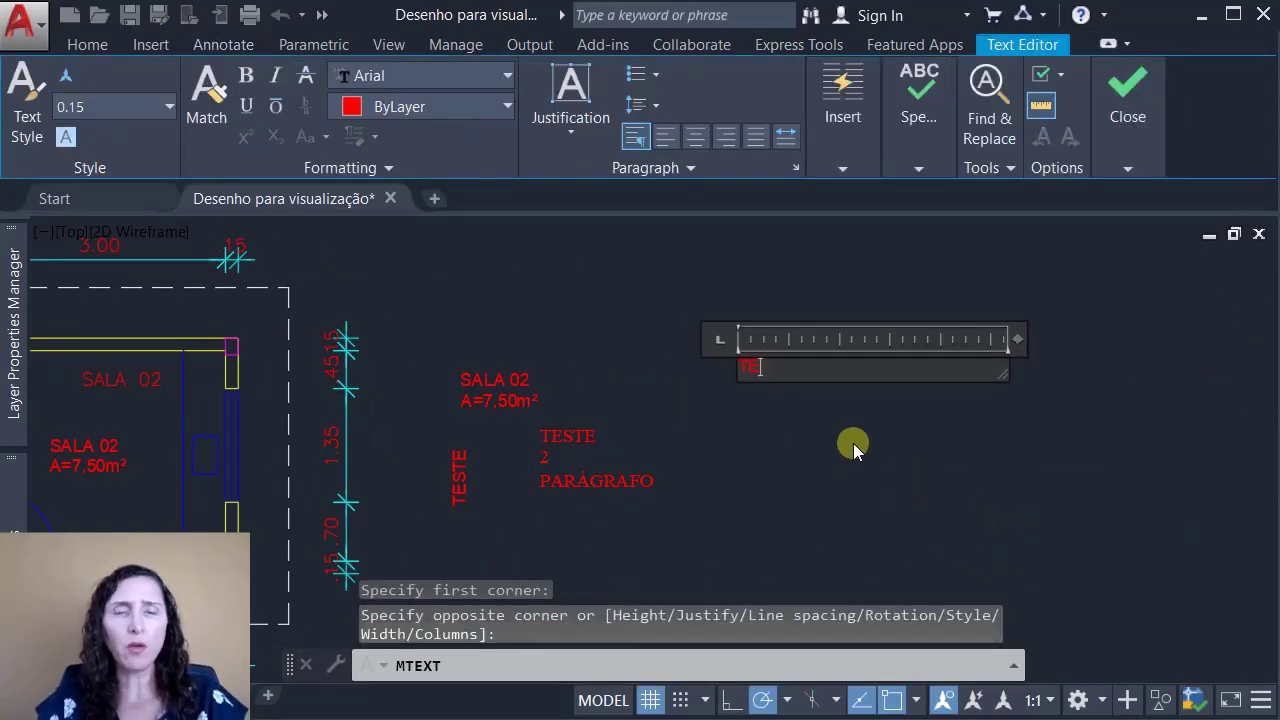
pyautogui.write('STANDO OS PARAGRAFOS')
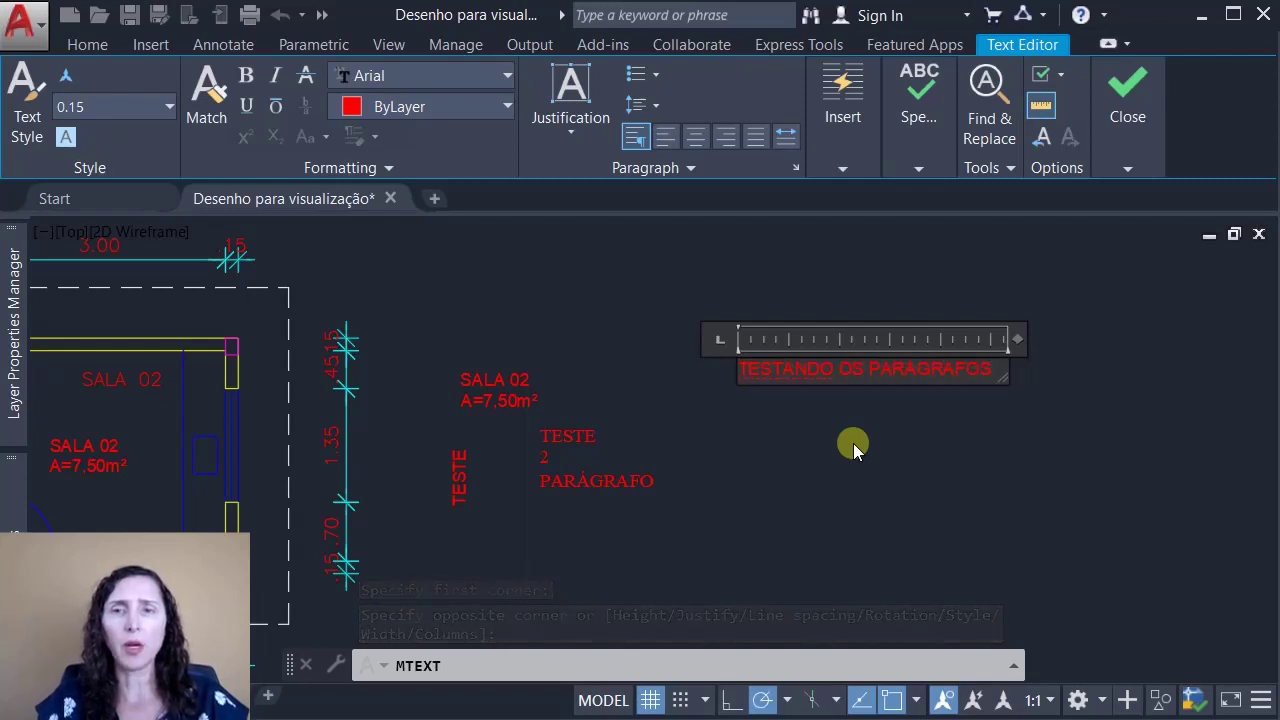
pyautogui.write(' DO MULTILINE TEXT')
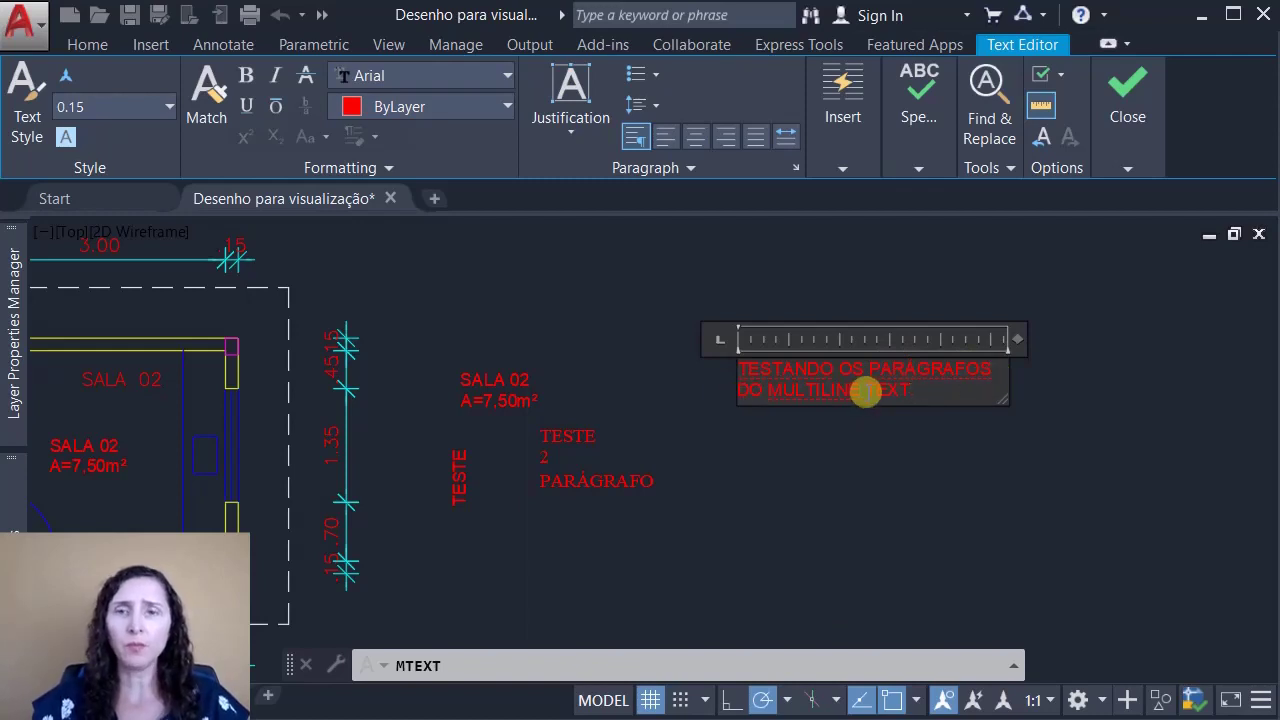
pyautogui.click(1126, 92)
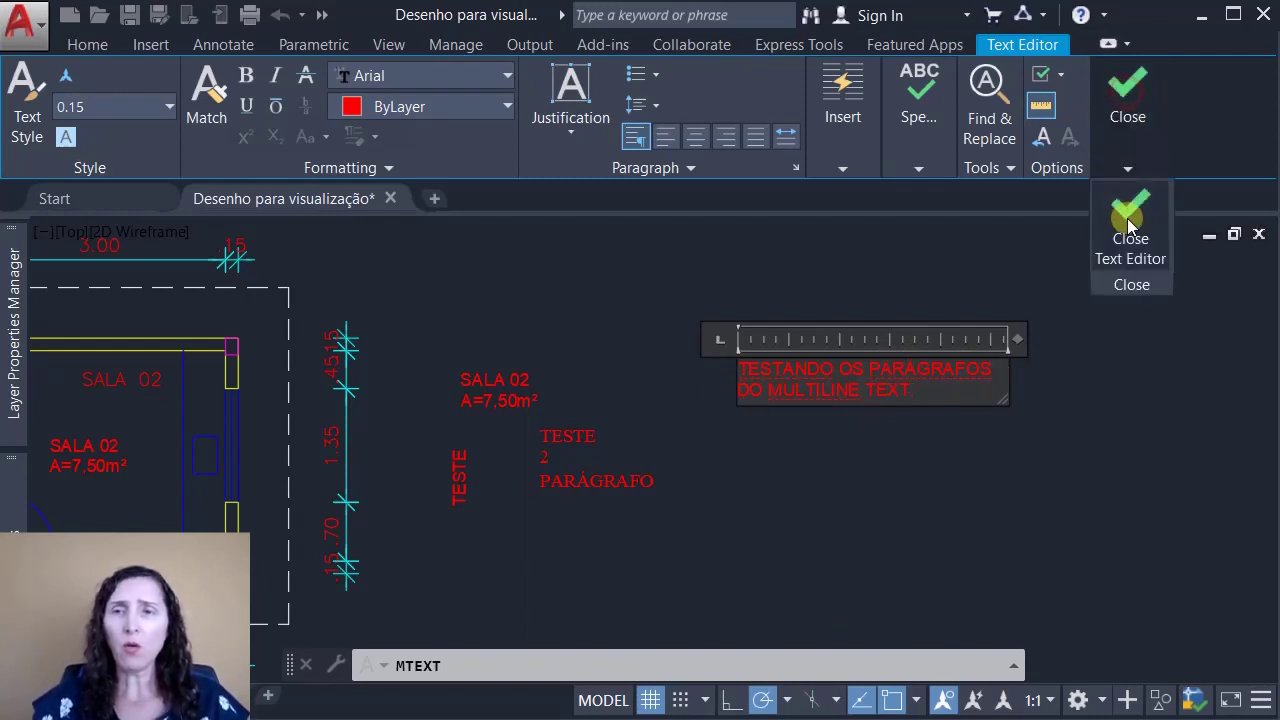
pyautogui.click(1130, 225)
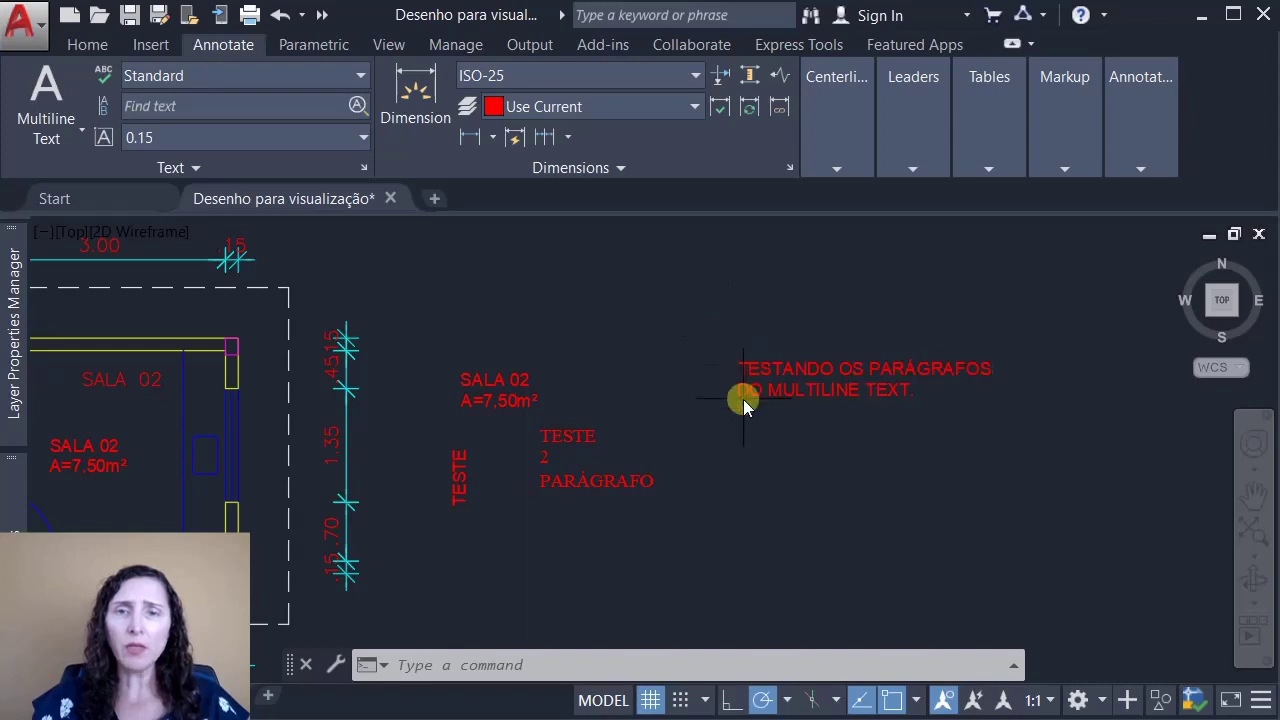
# Step: Select the "TESTANDO OS PARÁGRAFOS" multiline text and open it for editing directly from the drawing, leaving the editor without changes
pyautogui.click(836, 393)
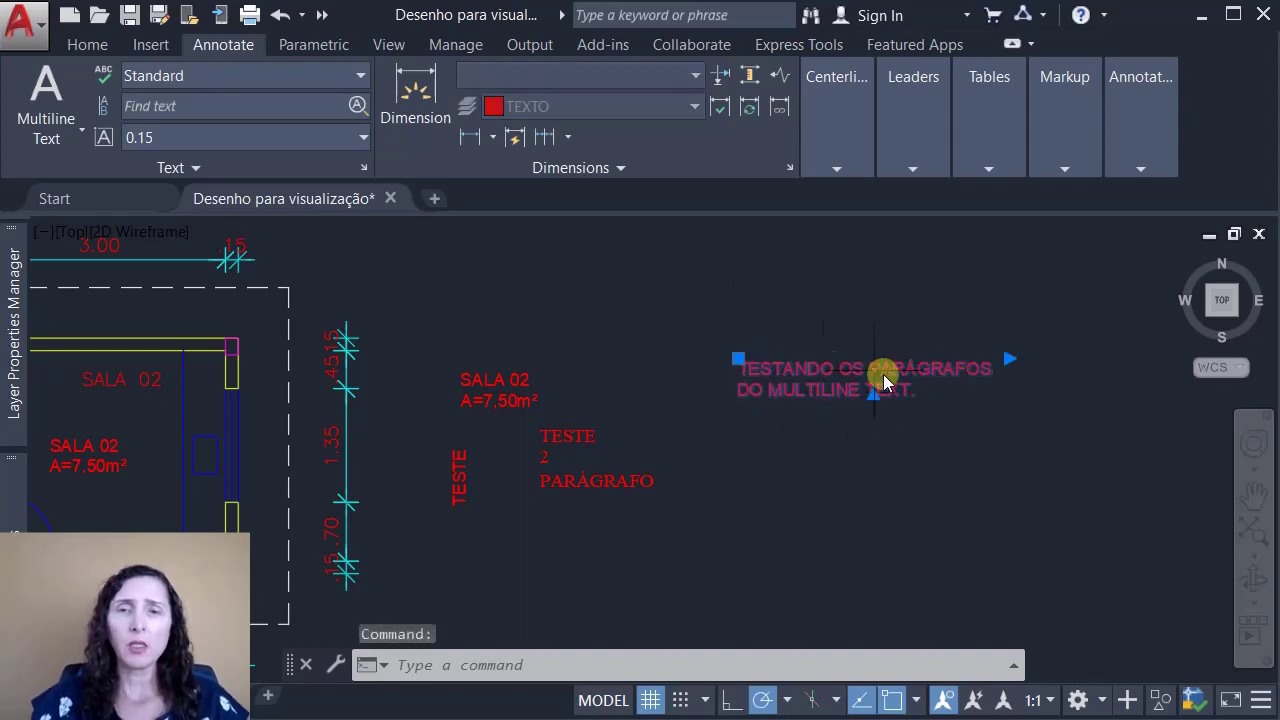
pyautogui.doubleClick(815, 369)
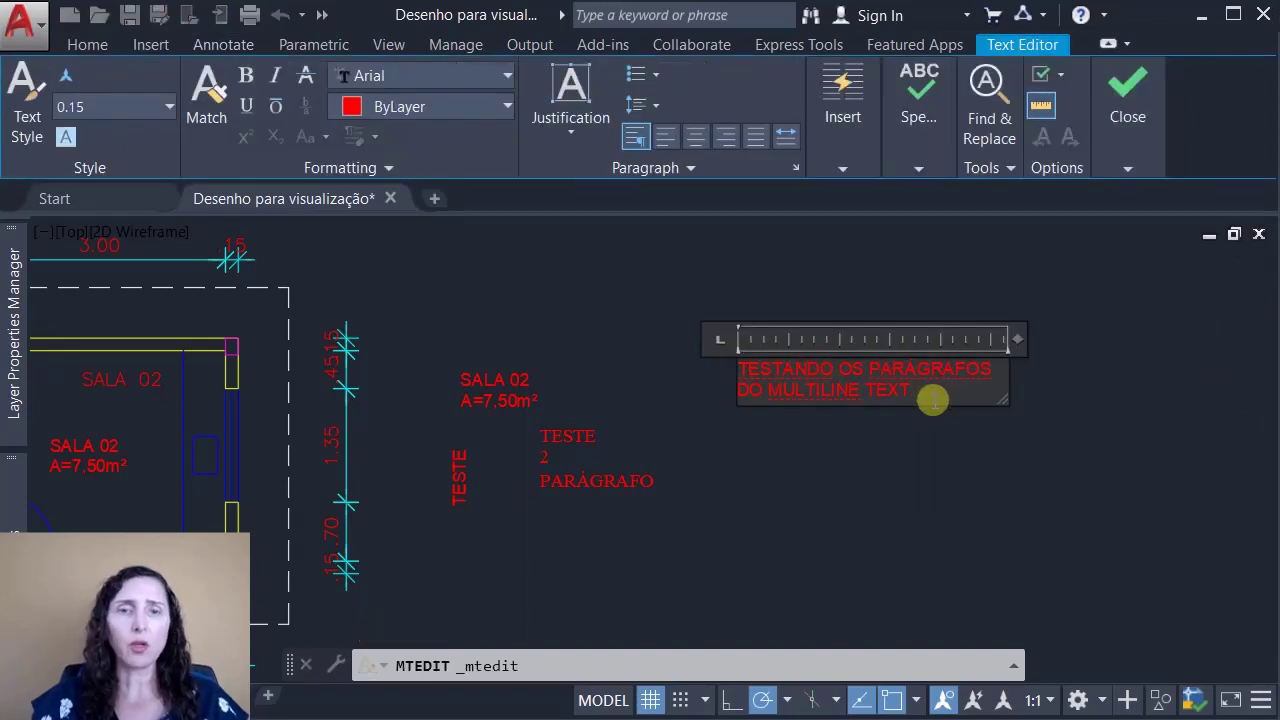
pyautogui.click(920, 478)
pyautogui.click(941, 476)
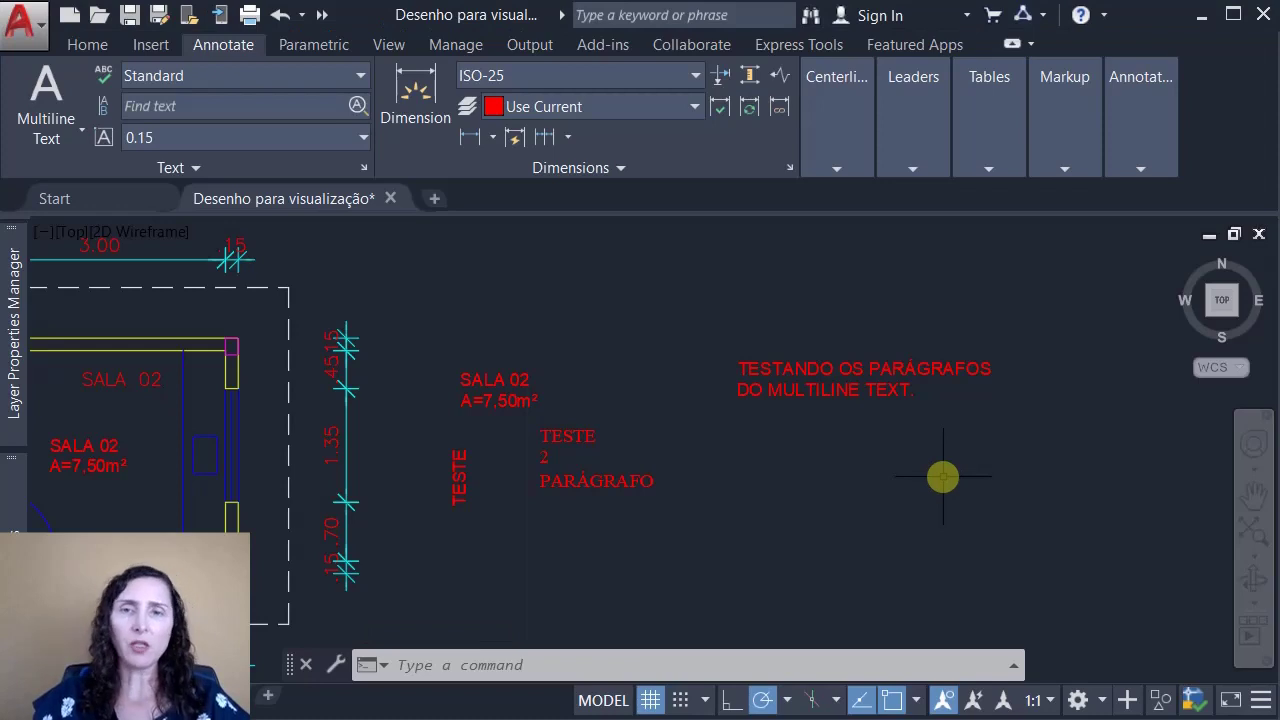
pyautogui.click(816, 393)
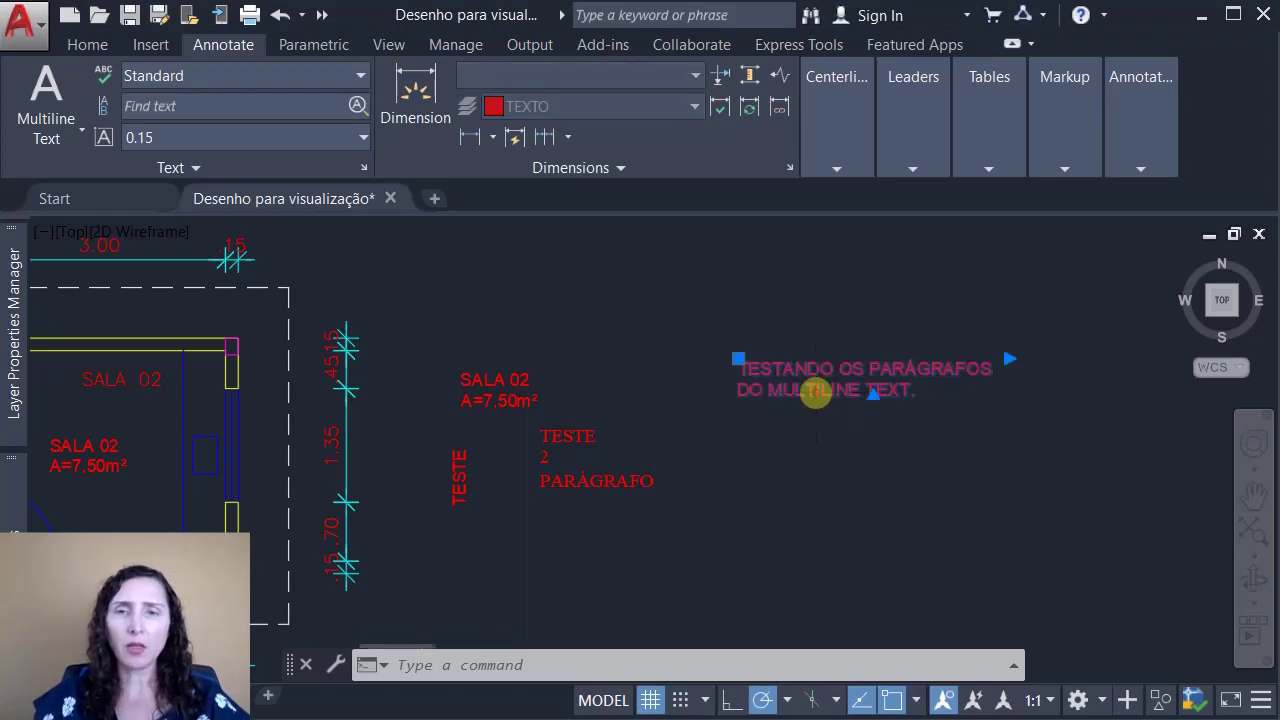
pyautogui.doubleClick(816, 393)
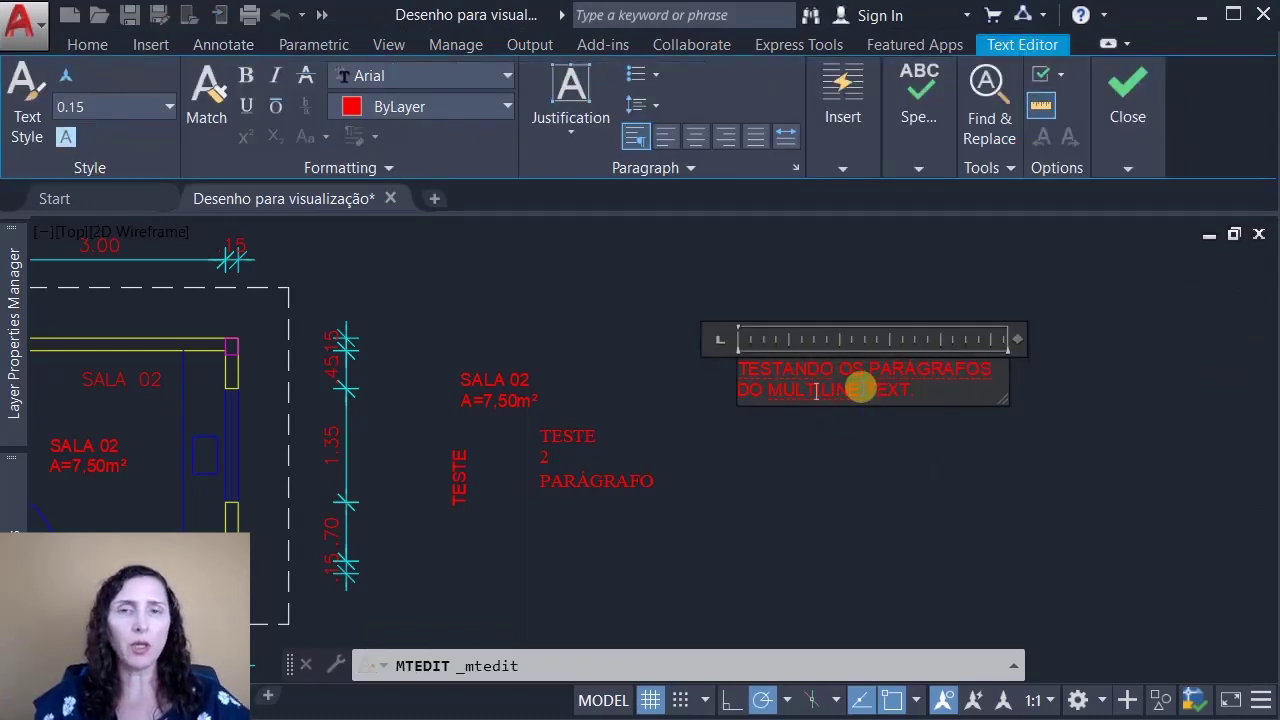
pyautogui.press('Escape')
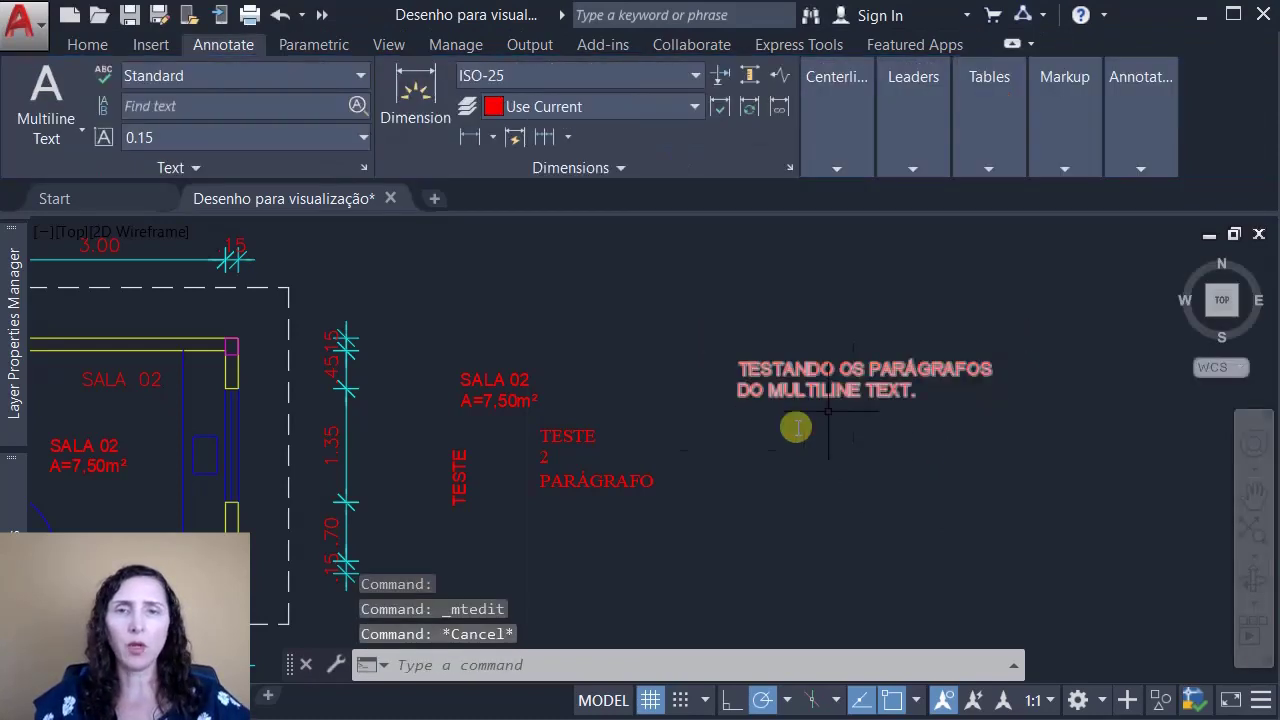
# Step: Open the vertical single-line text "TESTE" for editing directly from the drawing and exit without changing it
pyautogui.doubleClick(463, 481)
pyautogui.click(518, 479)
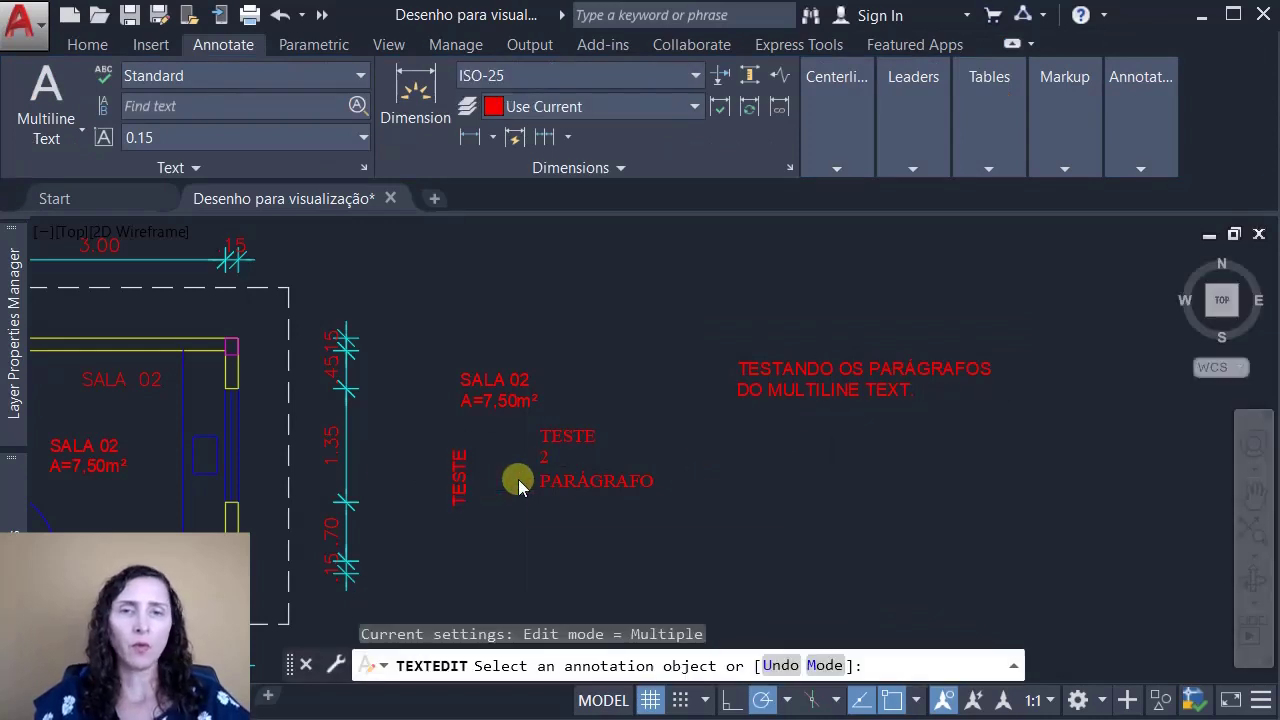
pyautogui.press('Escape')
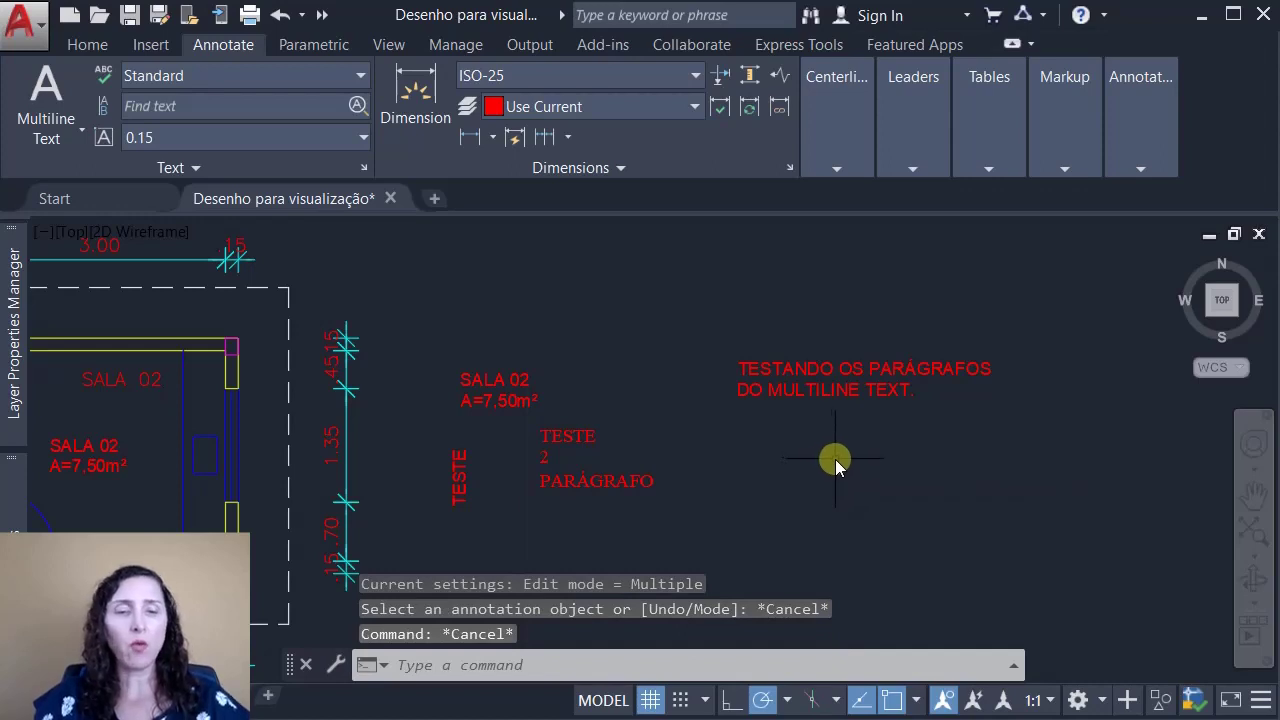
# Step: Use the ED (TEXTEDIT) command to open the vertical "TESTE" text and the long multiline text for editing, leaving both unchanged
pyautogui.write('ED')
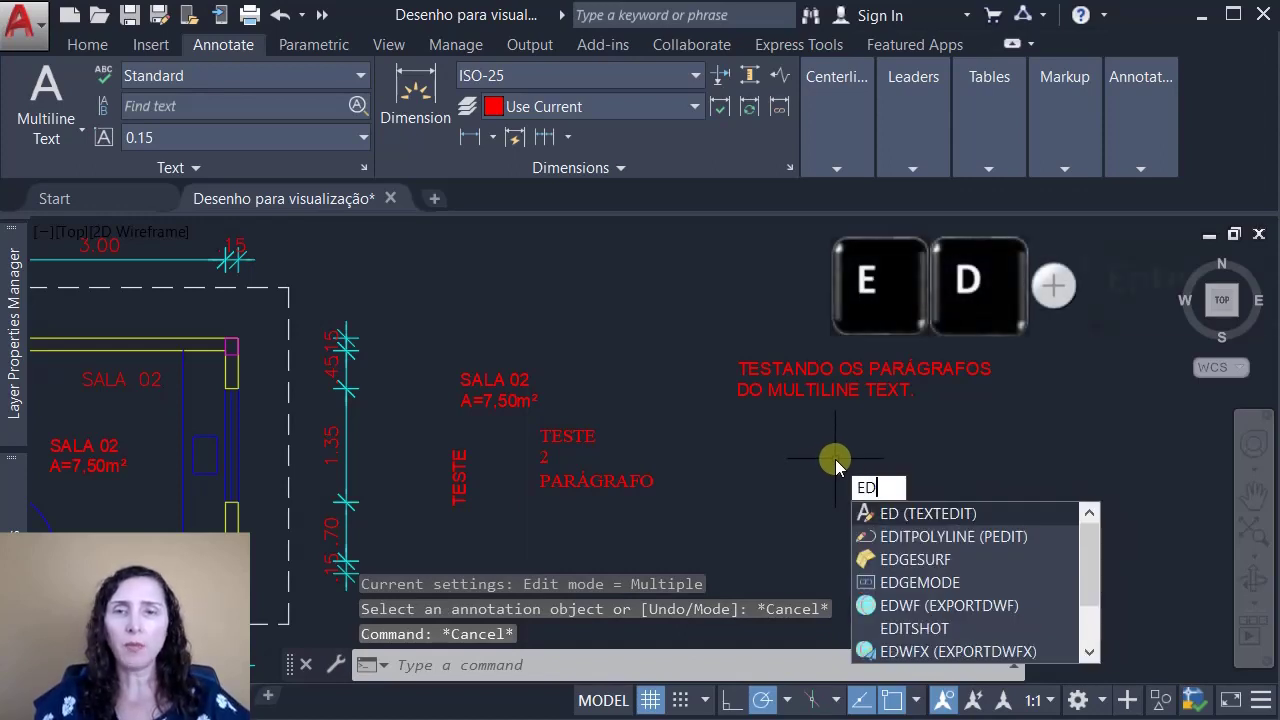
pyautogui.press('Return')
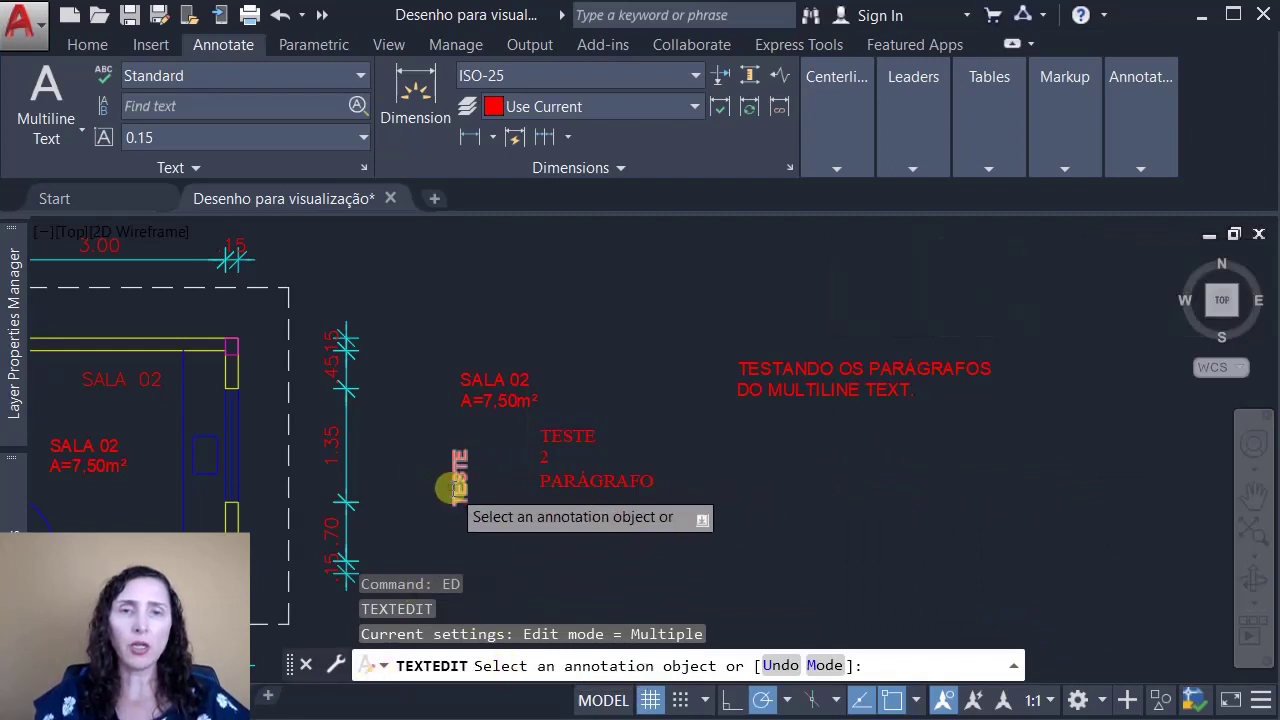
pyautogui.click(455, 486)
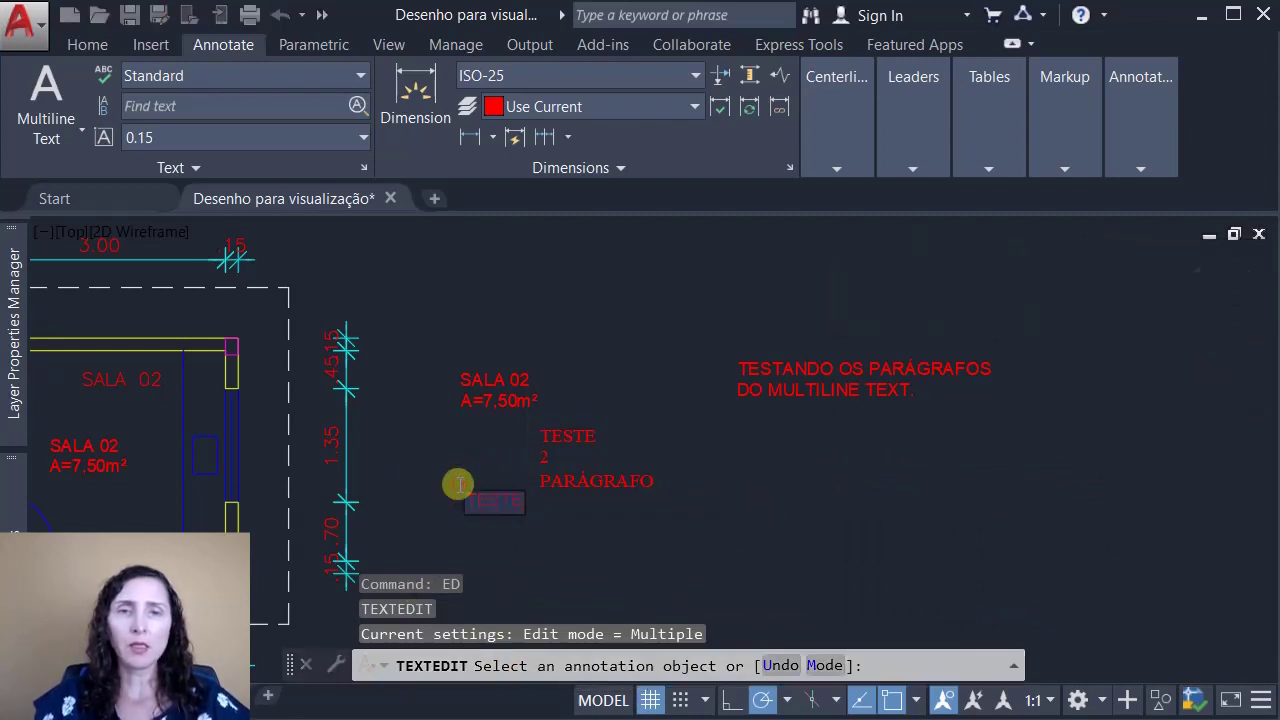
pyautogui.press('Return')
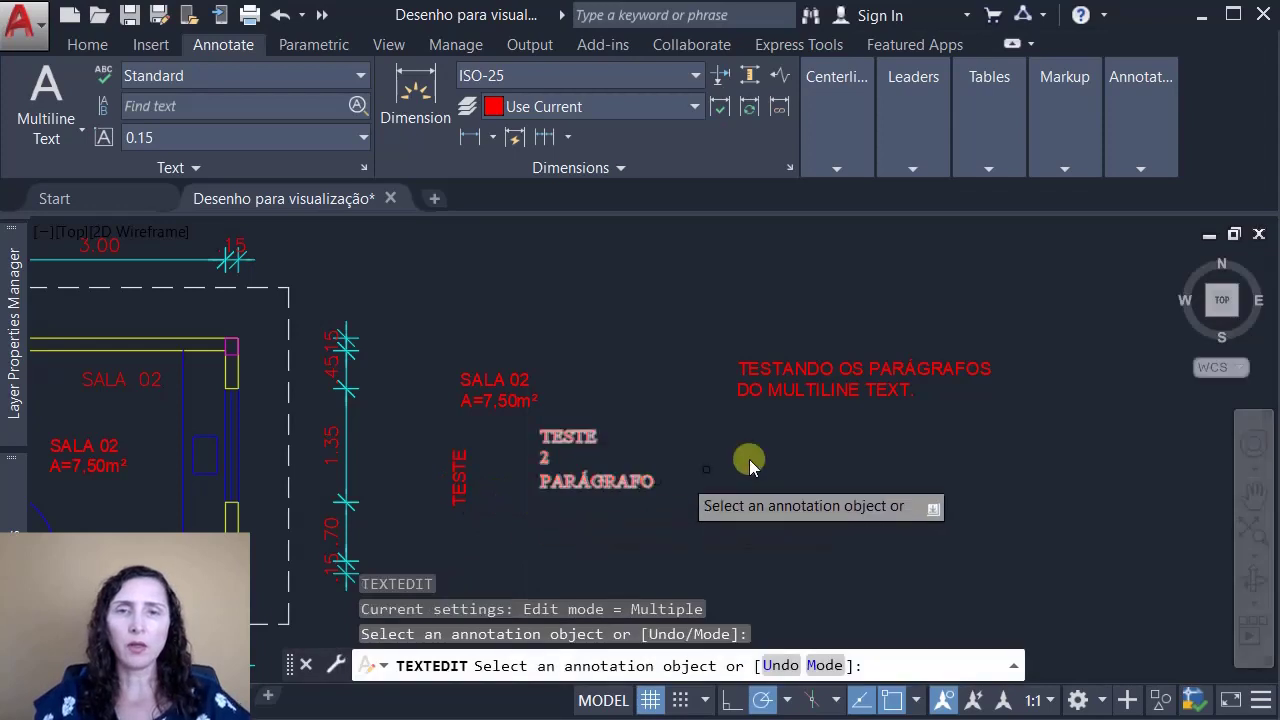
pyautogui.click(884, 392)
pyautogui.click(851, 471)
pyautogui.press('Escape')
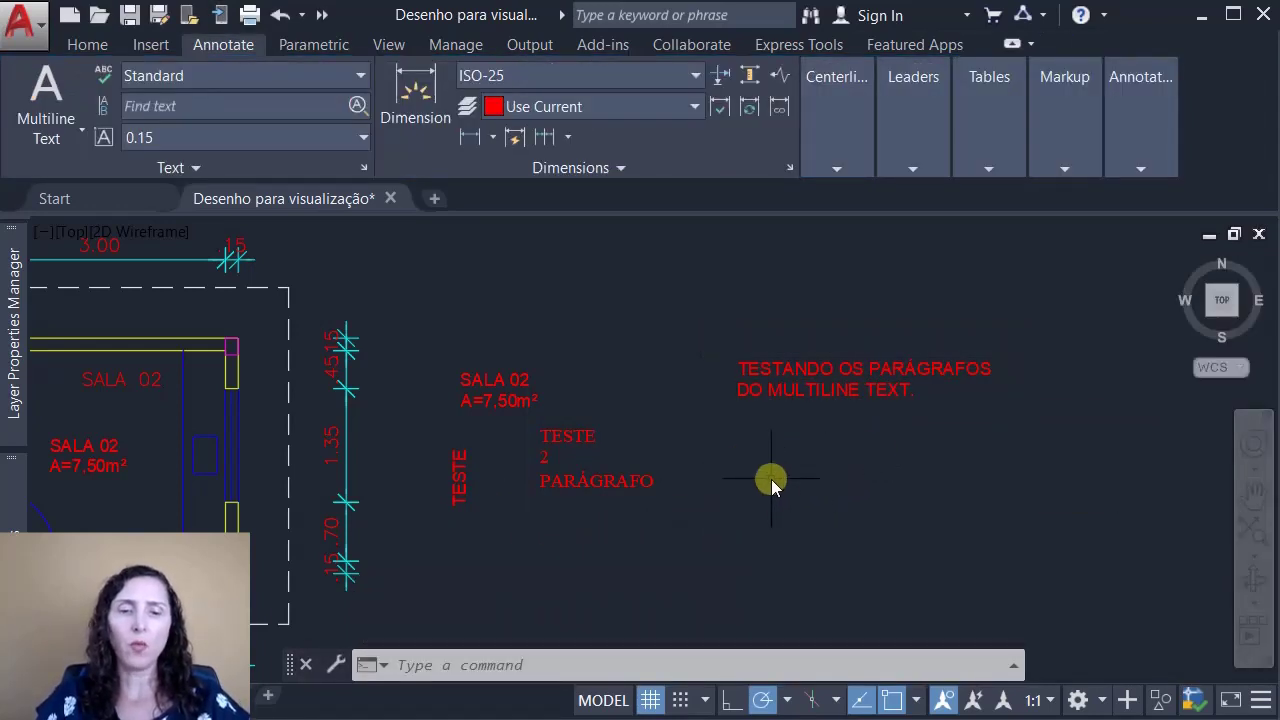
# Step: Use the MTEDIT command to open the "TESTANDO OS PARÁGRAFOS" multiline text for editing and leave it unchanged
pyautogui.write('MT')
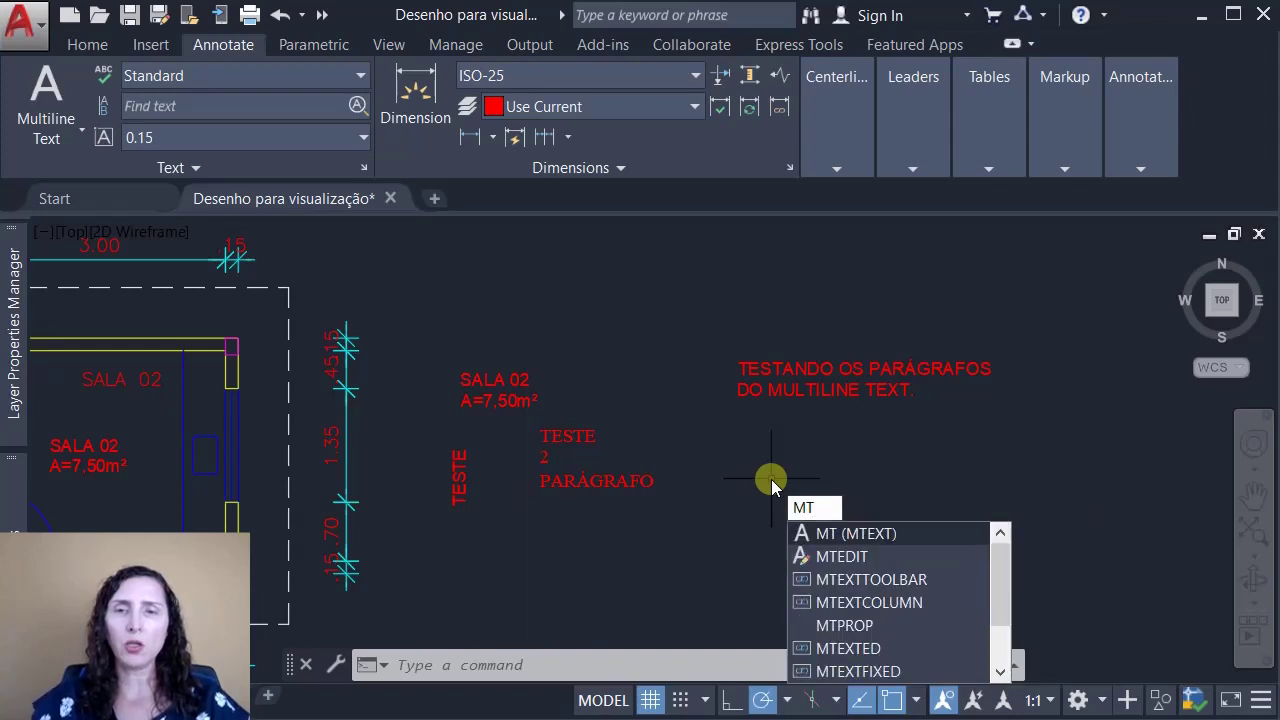
pyautogui.click(852, 556)
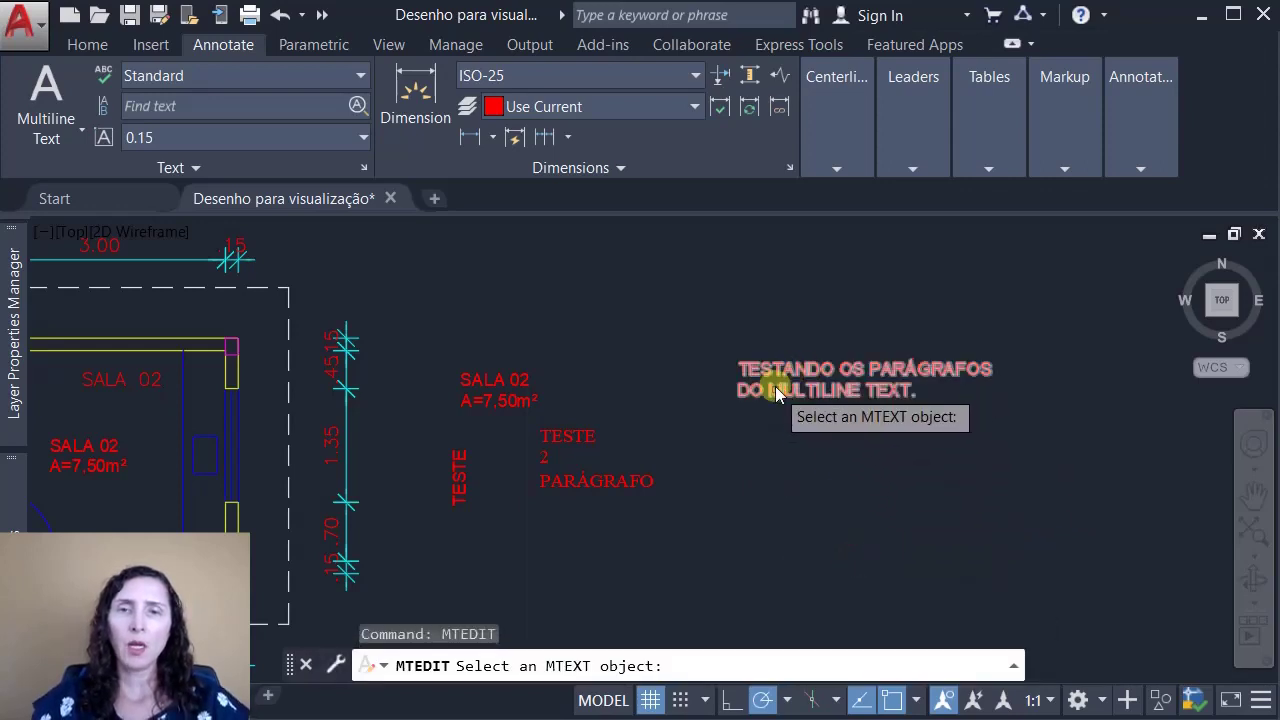
pyautogui.click(819, 383)
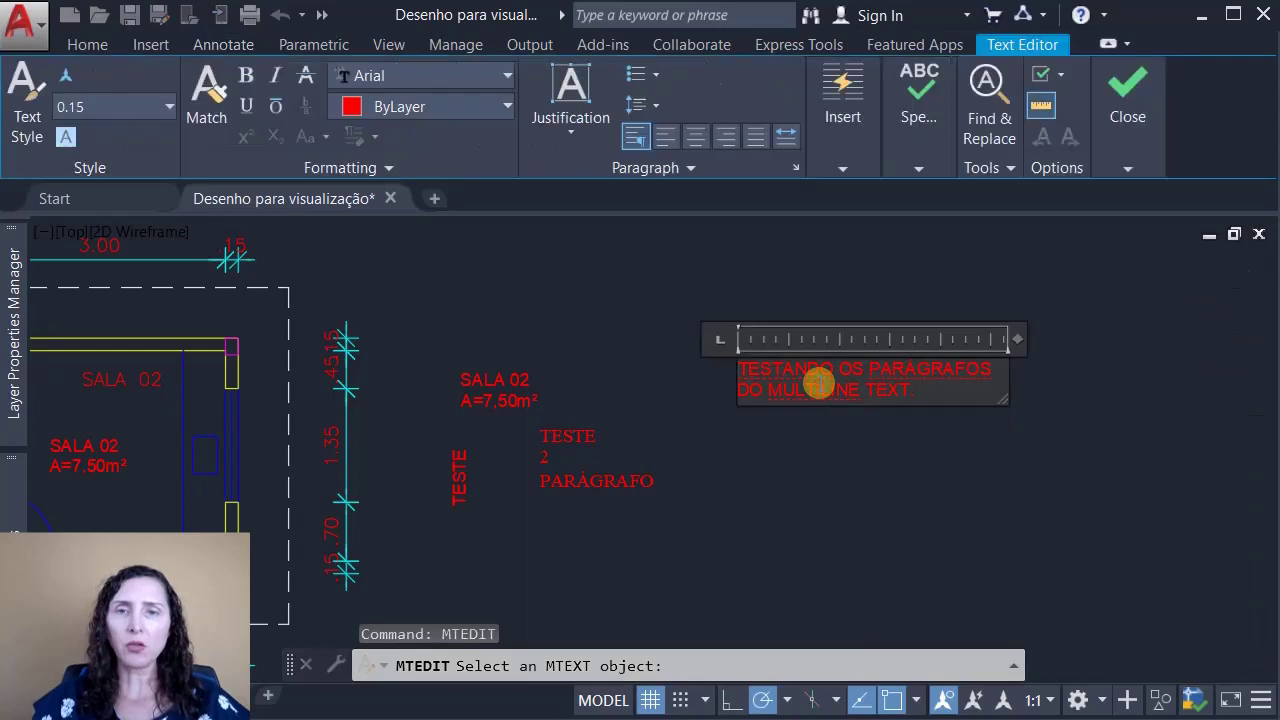
pyautogui.click(812, 530)
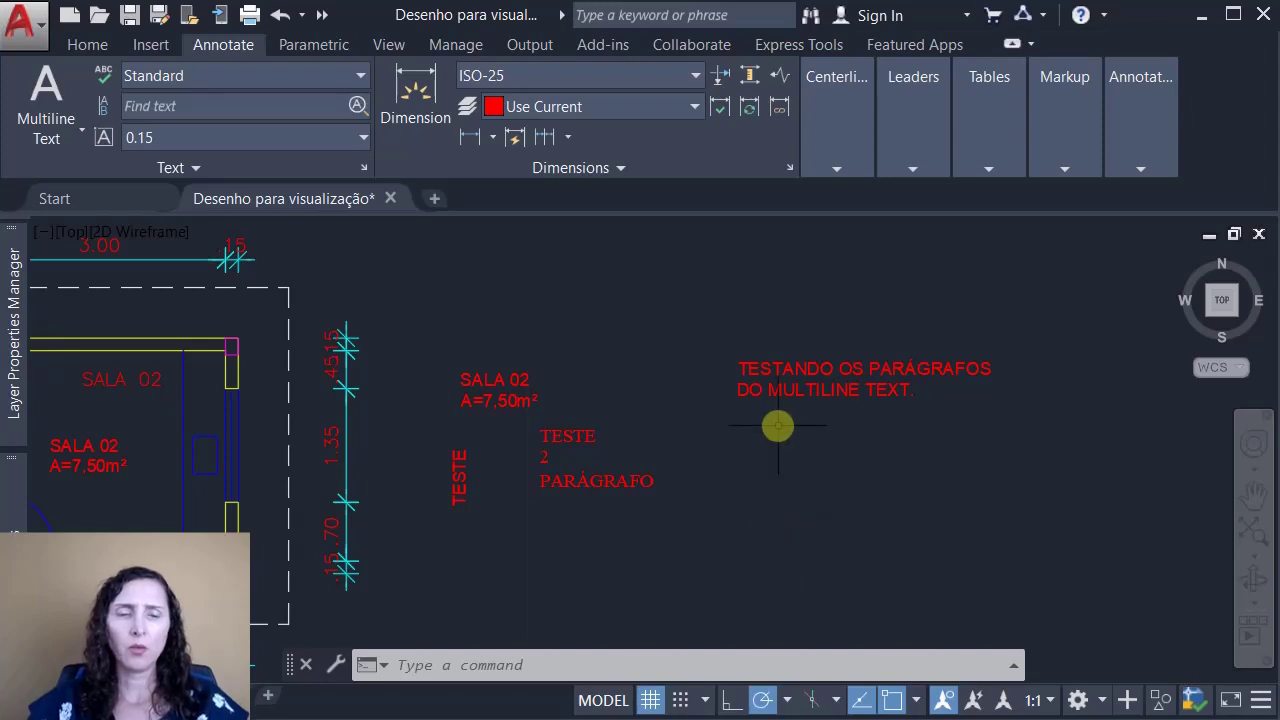
# Step: Try to open the vertical single-line text "TESTE" with the MTEDIT command
pyautogui.write('MT')
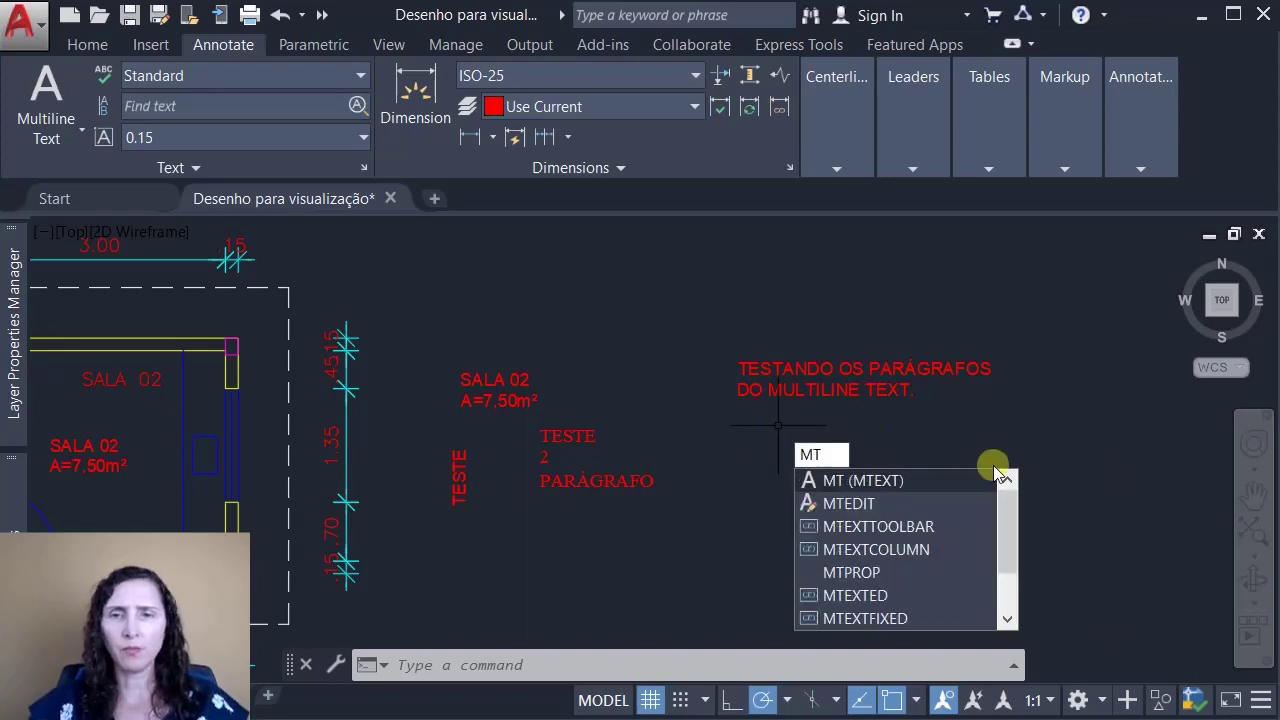
pyautogui.click(926, 502)
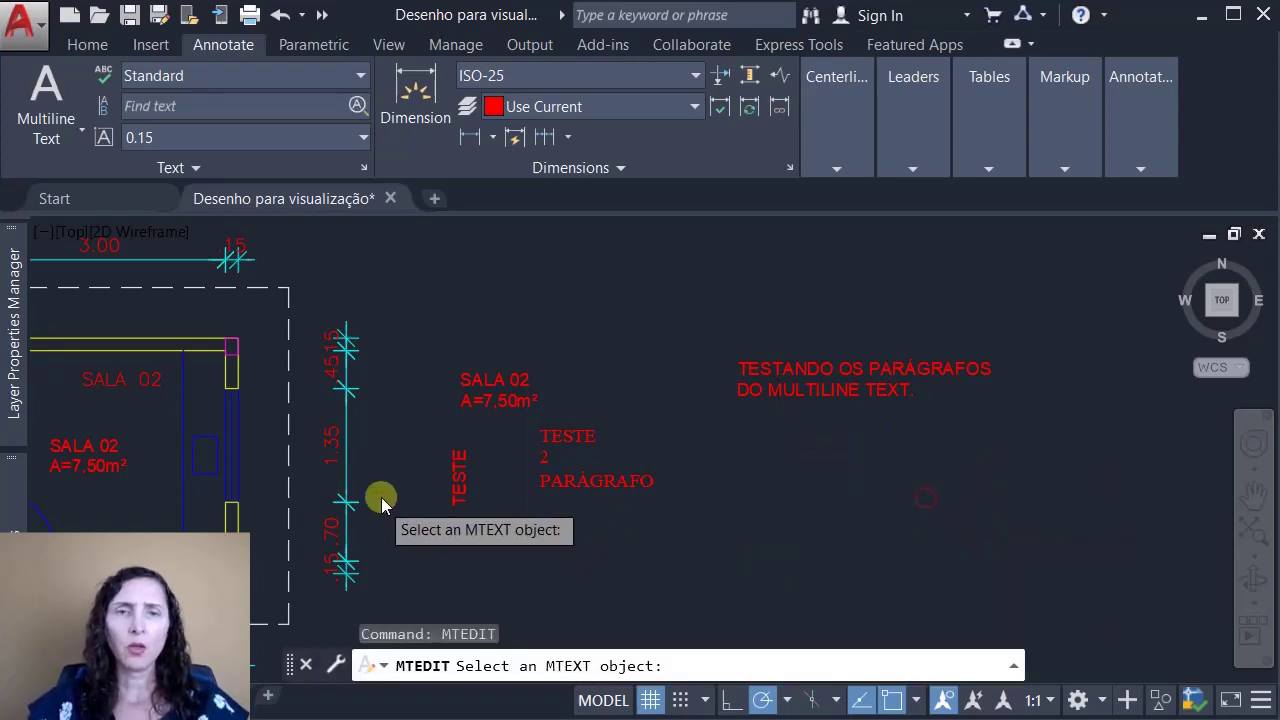
pyautogui.click(460, 477)
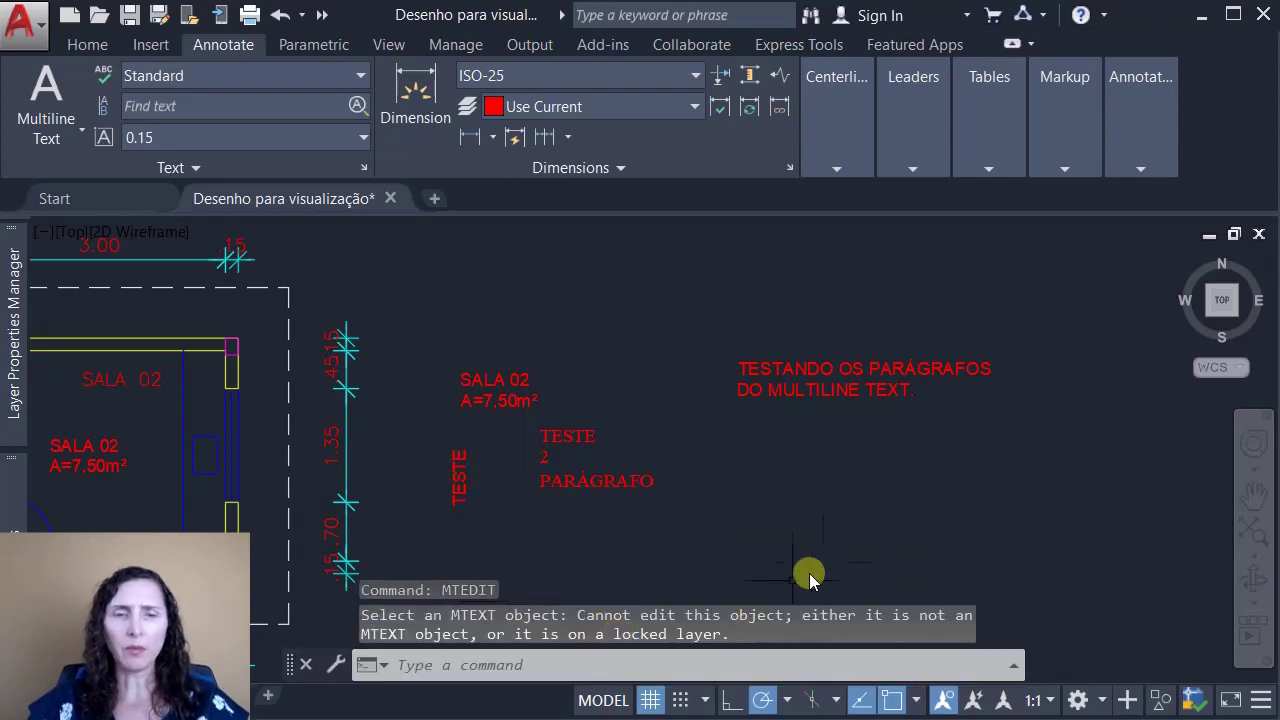
pyautogui.press('Escape')
pyautogui.press('Escape')
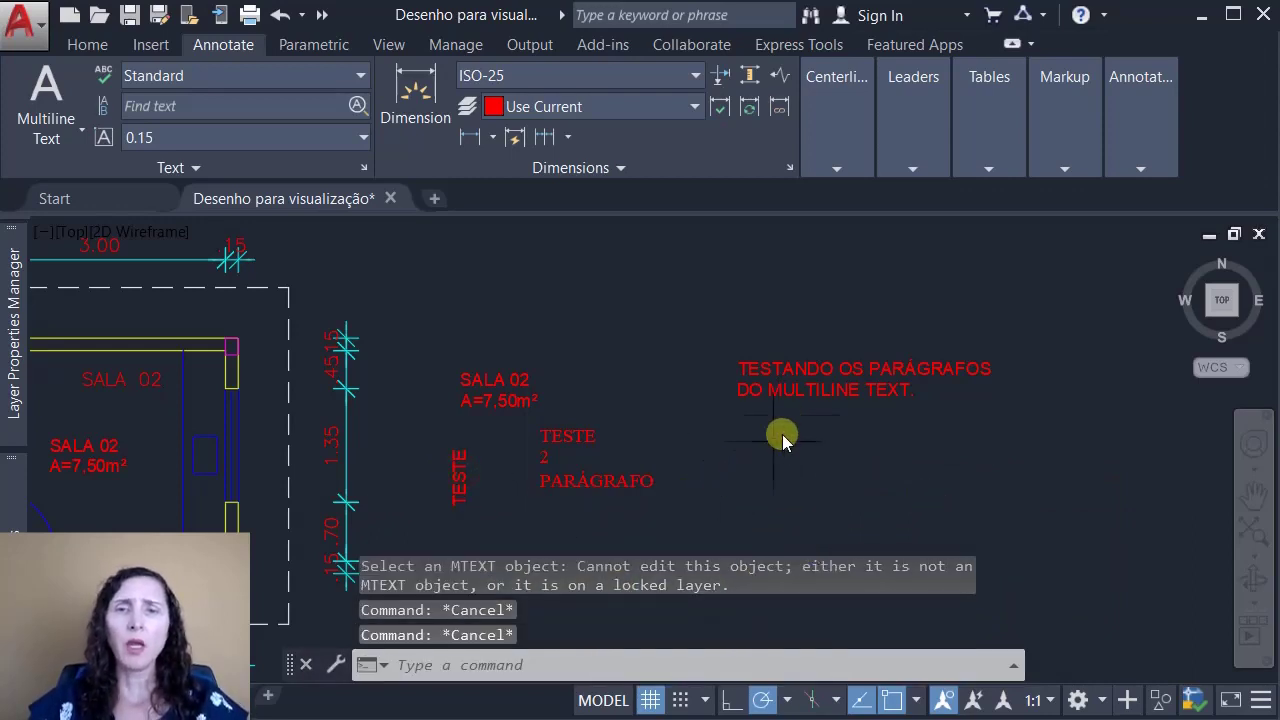
# Step: Open the long multiline text and the vertical "TESTE" text for editing directly from the drawing, changing neither
pyautogui.doubleClick(786, 395)
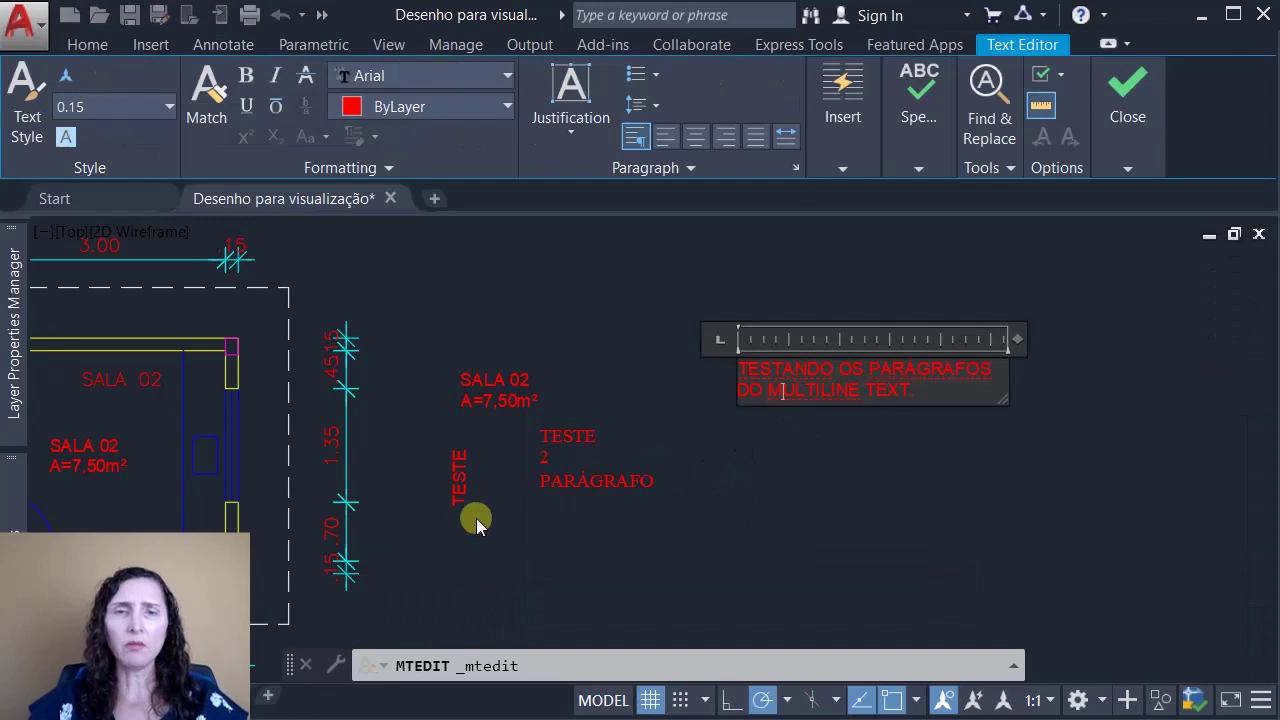
pyautogui.click(703, 523)
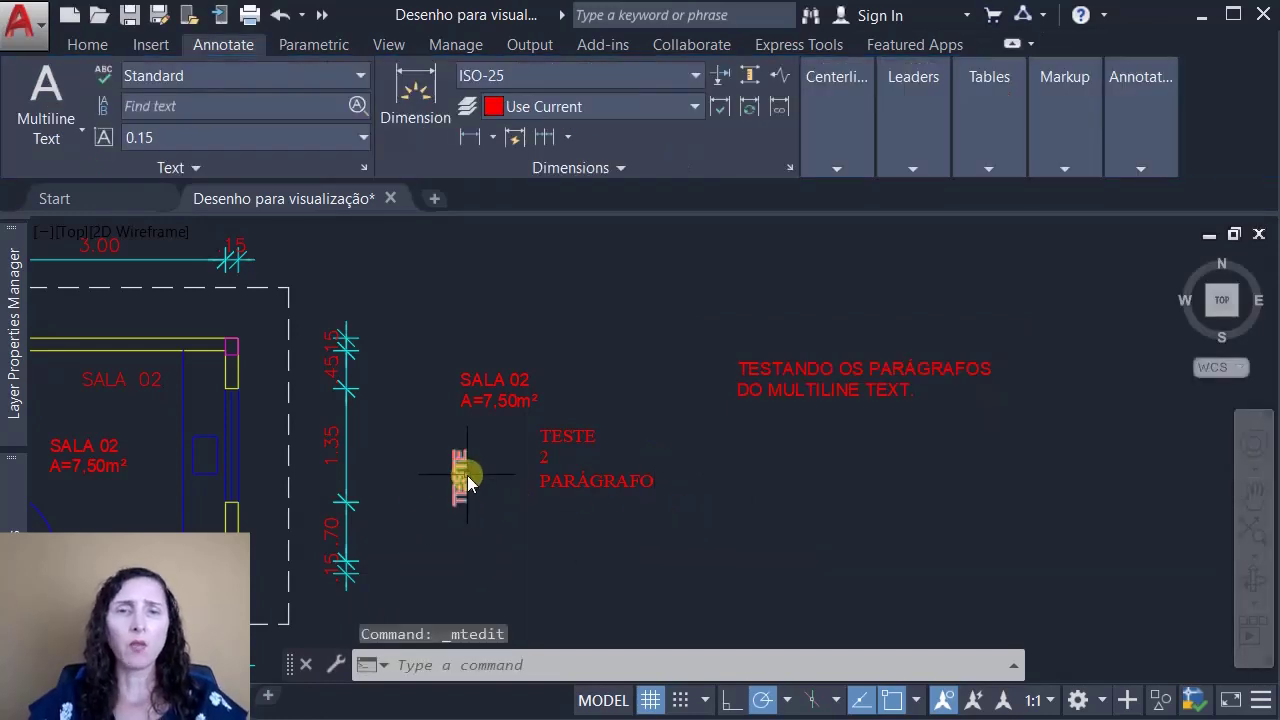
pyautogui.doubleClick(467, 475)
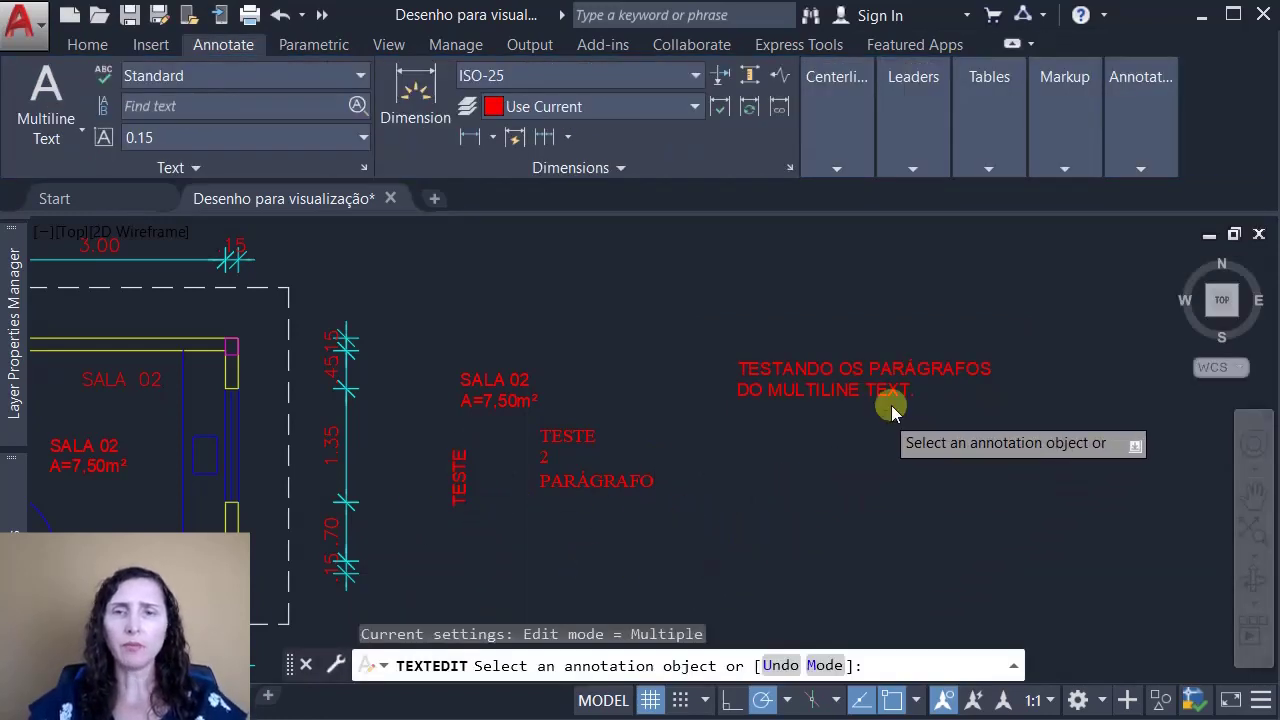
pyautogui.press('Escape')
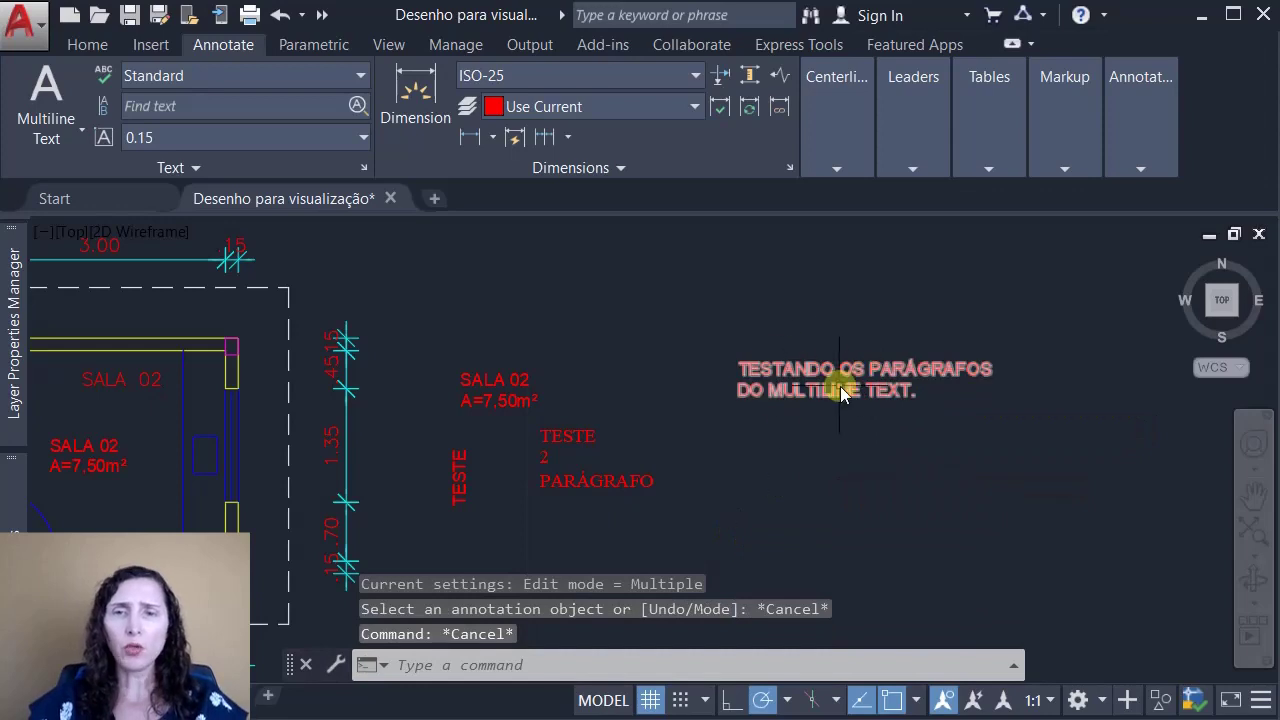
# Step: Try center, right and justified alignment on the "TESTANDO OS PARÁGRAFOS" multiline text, finishing with distributed alignment
pyautogui.doubleClick(840, 386)
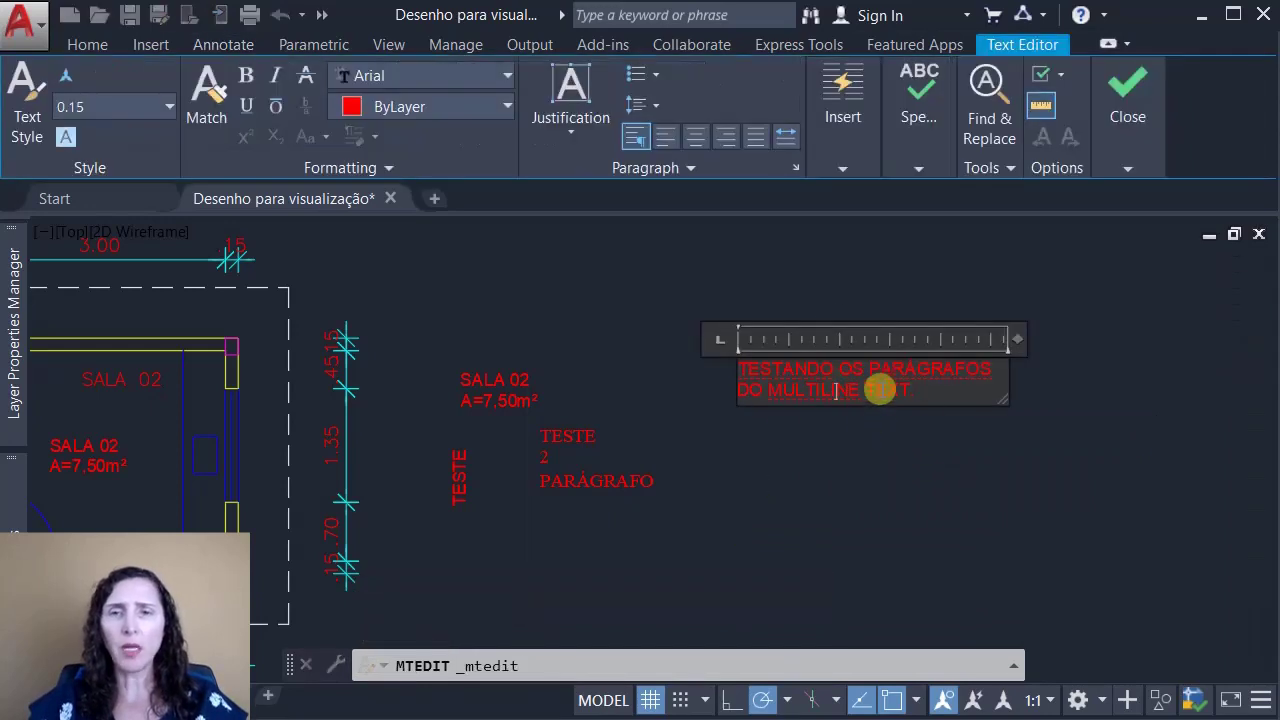
pyautogui.click(697, 137)
pyautogui.click(727, 138)
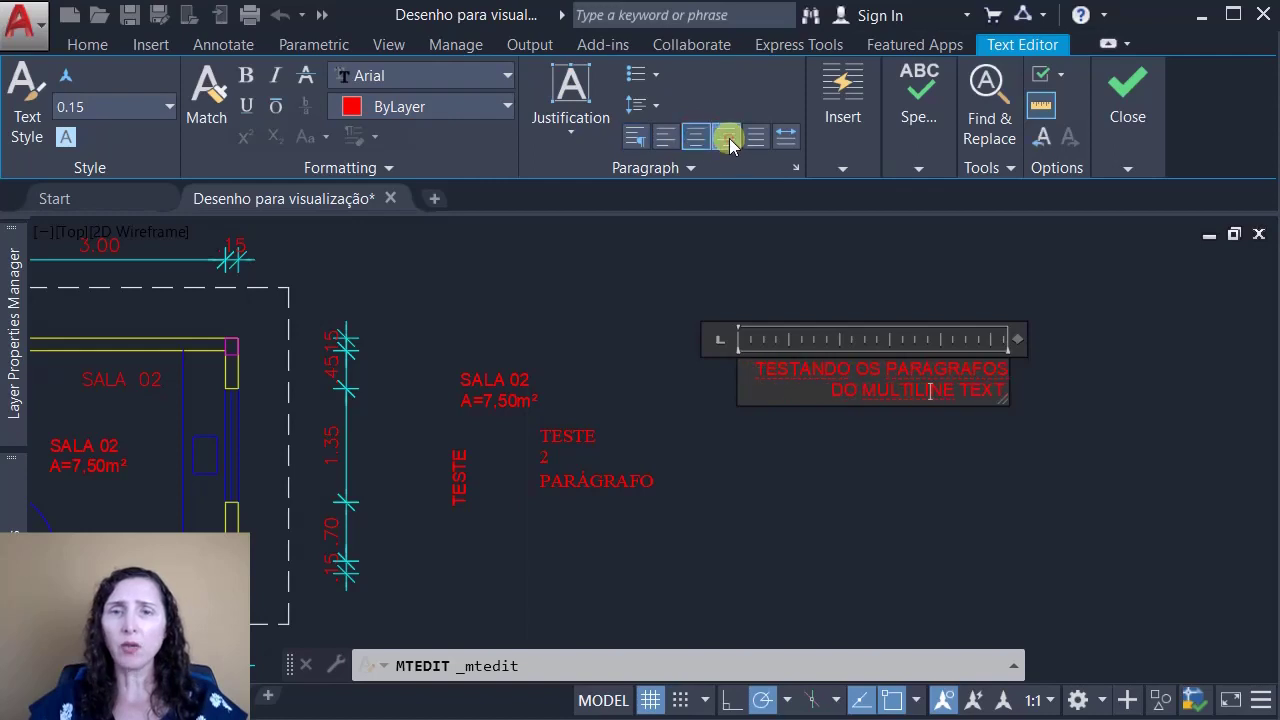
pyautogui.click(756, 137)
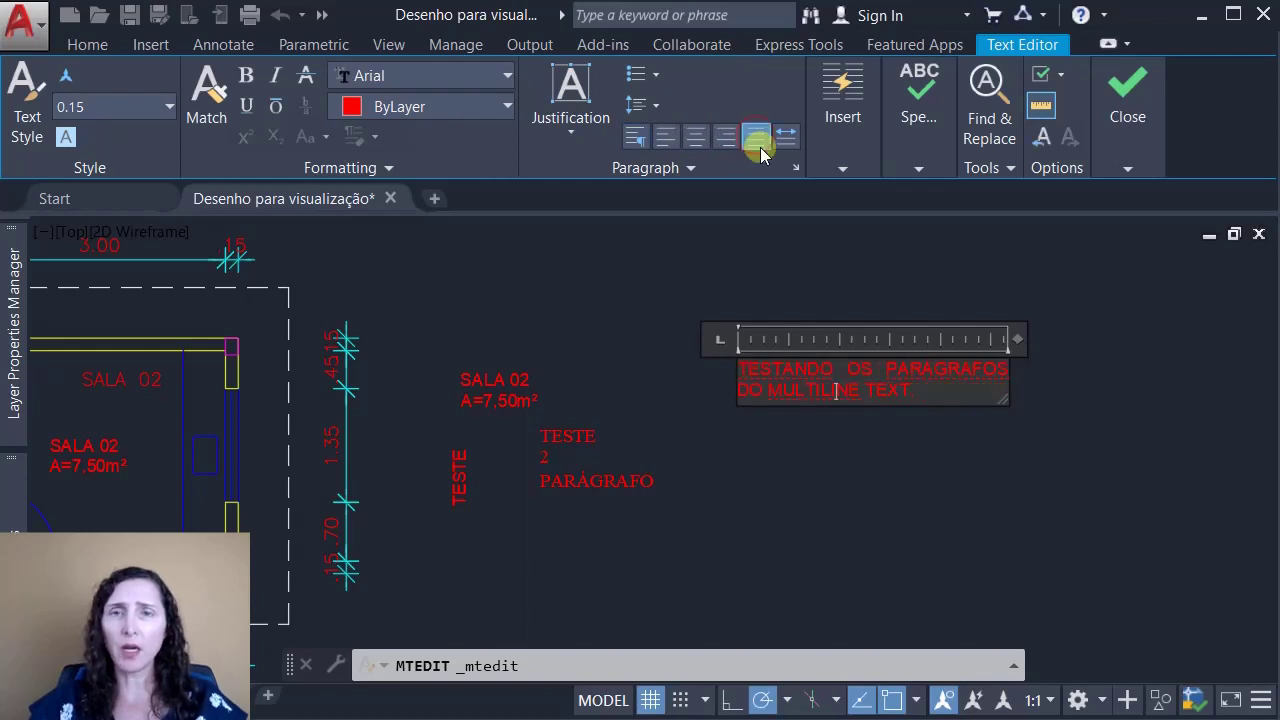
pyautogui.click(784, 137)
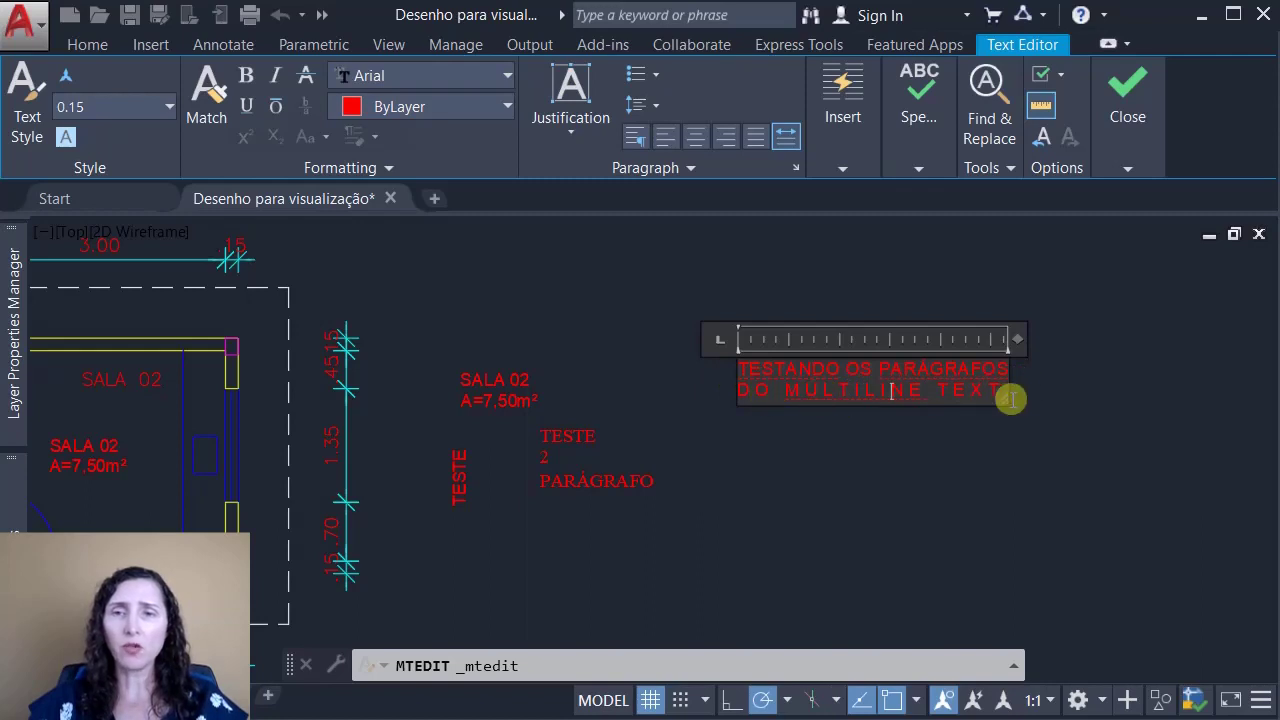
pyautogui.click(1009, 457)
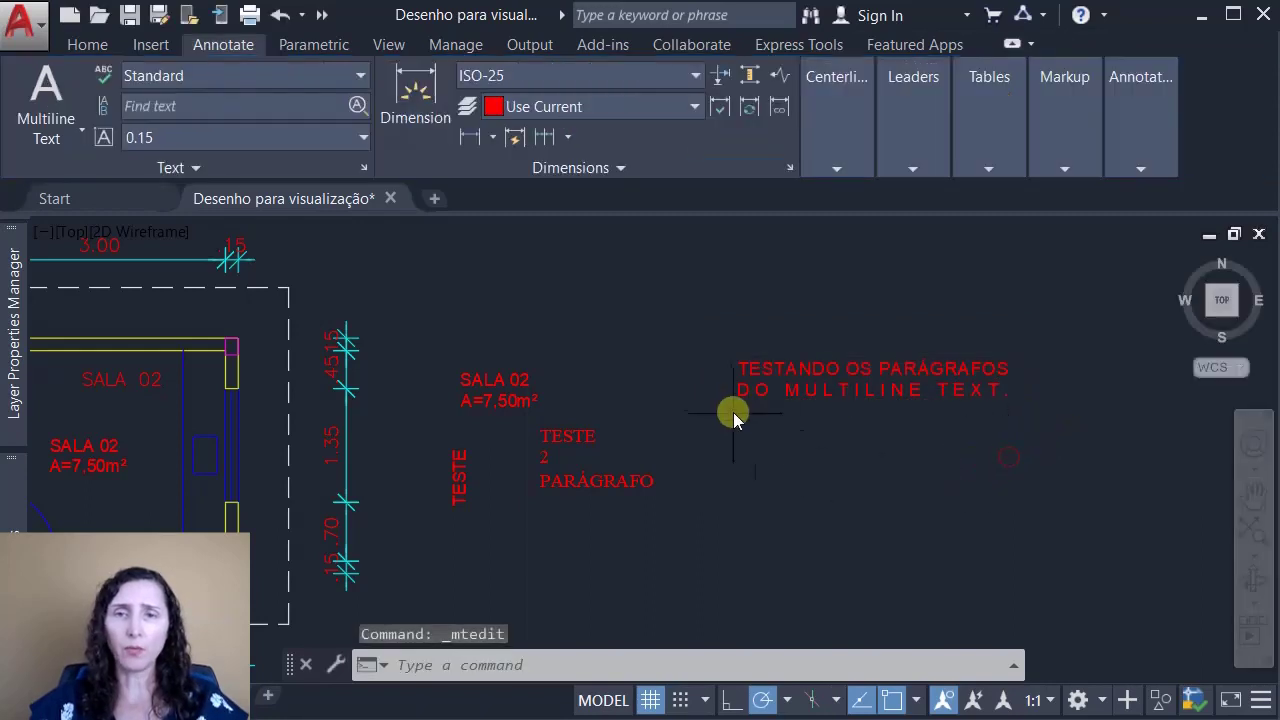
pyautogui.press('Escape')
pyautogui.press('Escape')
# Step: Reopen the long multiline text, select all of its content and set the text height to 0.5
pyautogui.click(860, 400)
pyautogui.doubleClick(860, 398)
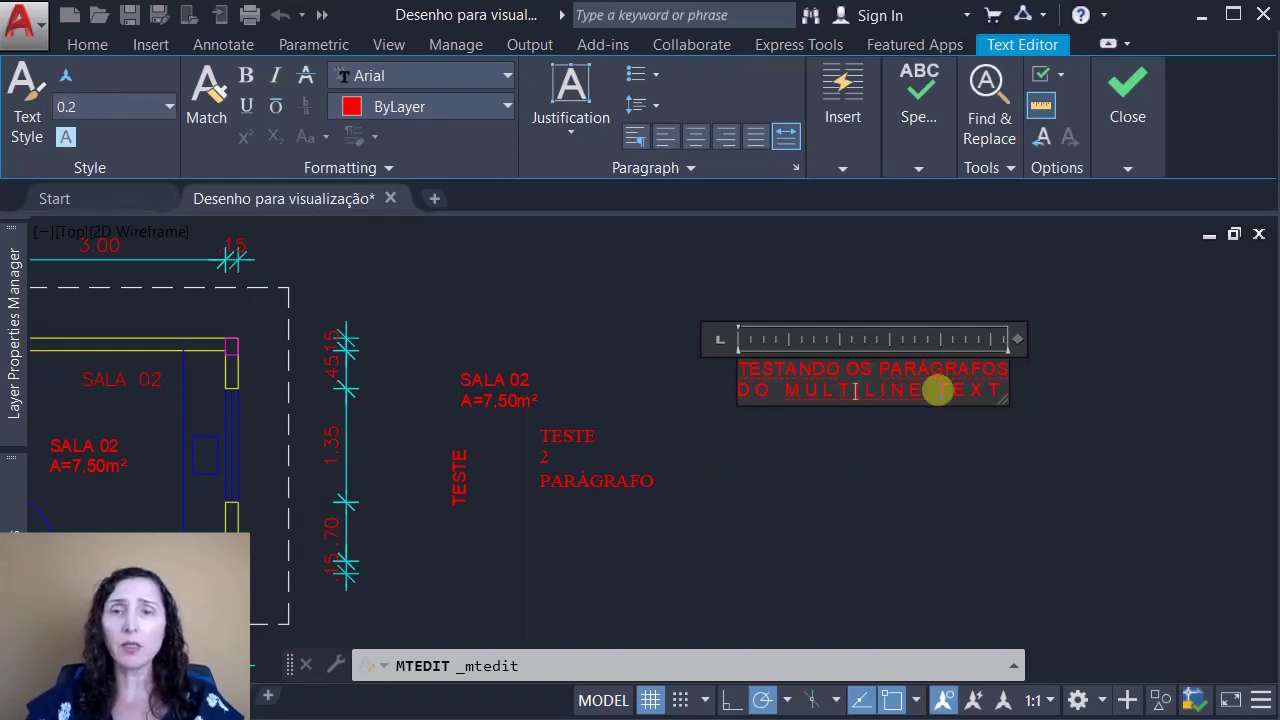
pyautogui.moveTo(1004, 390); pyautogui.dragTo(760, 366)
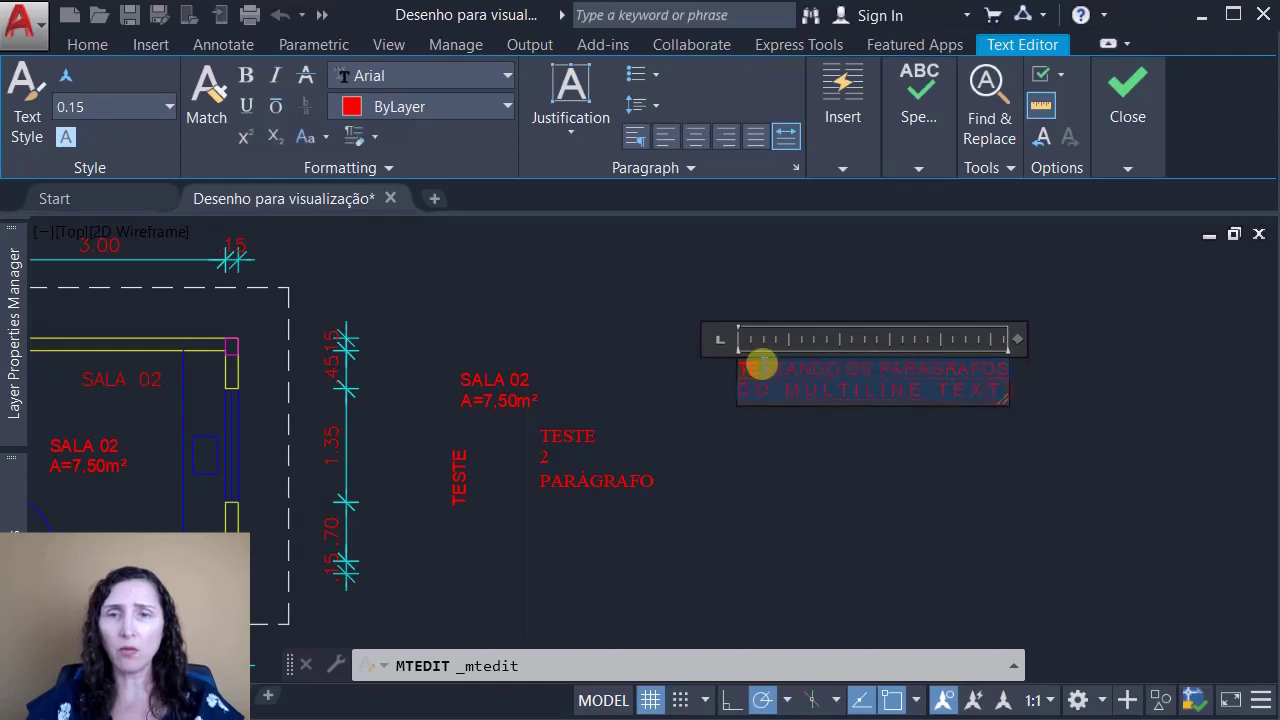
pyautogui.click(758, 366)
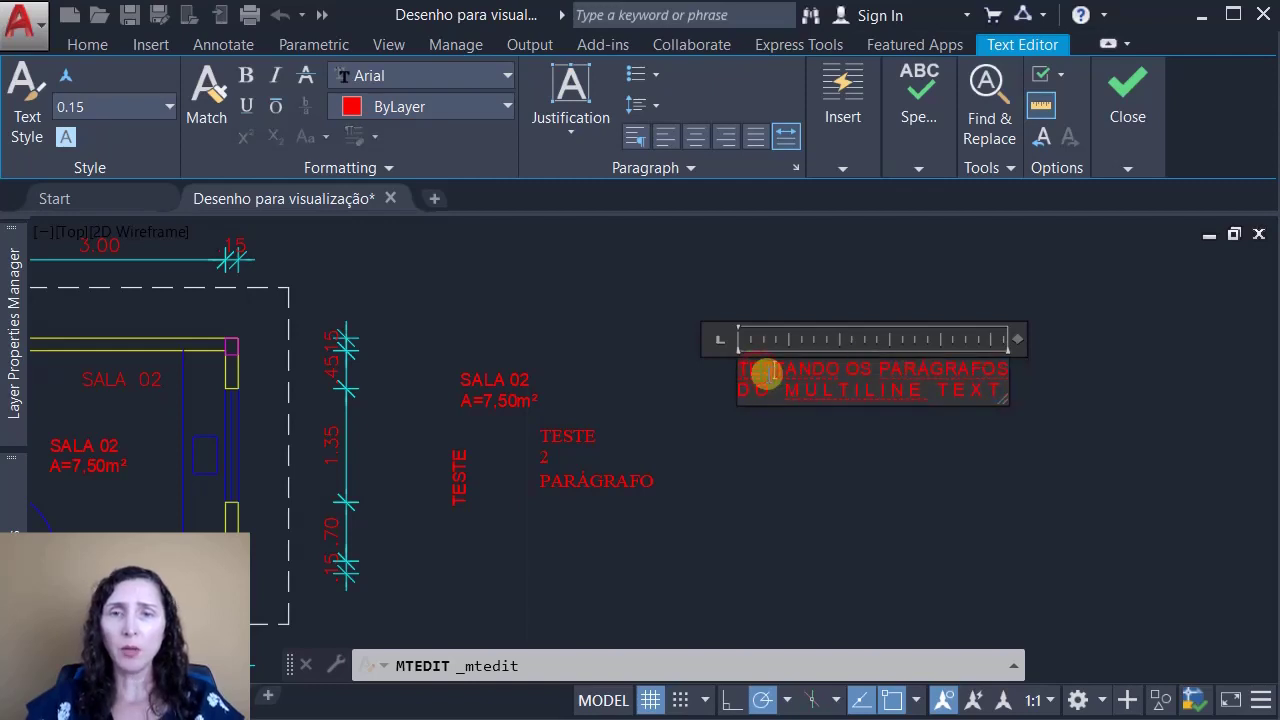
pyautogui.moveTo(737, 363); pyautogui.dragTo(1012, 398)
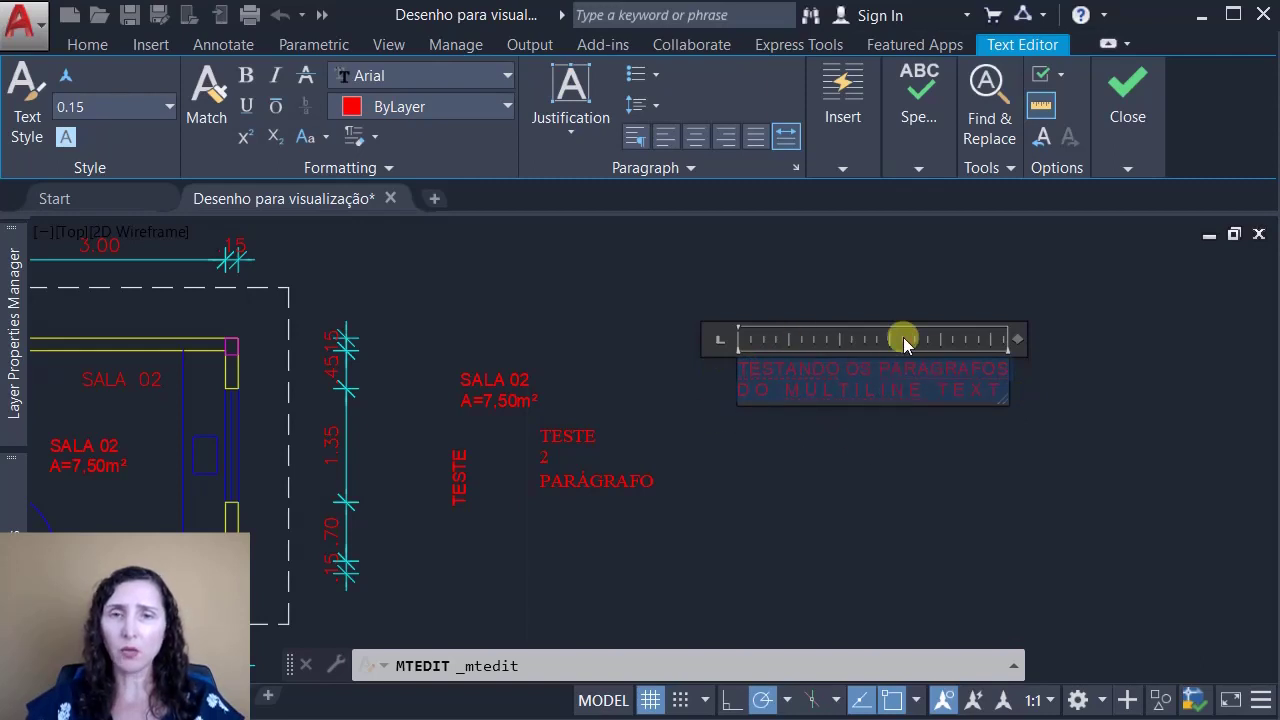
pyautogui.scroll(4, 896, 345)
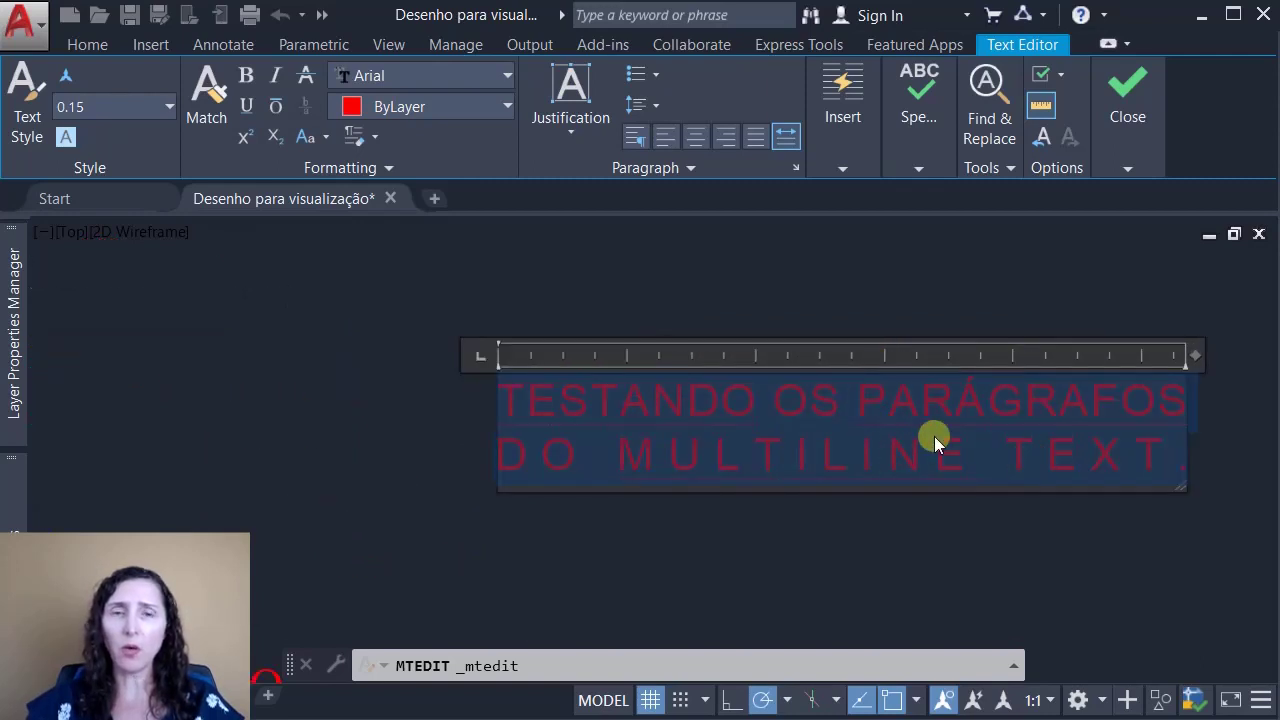
pyautogui.click(113, 106)
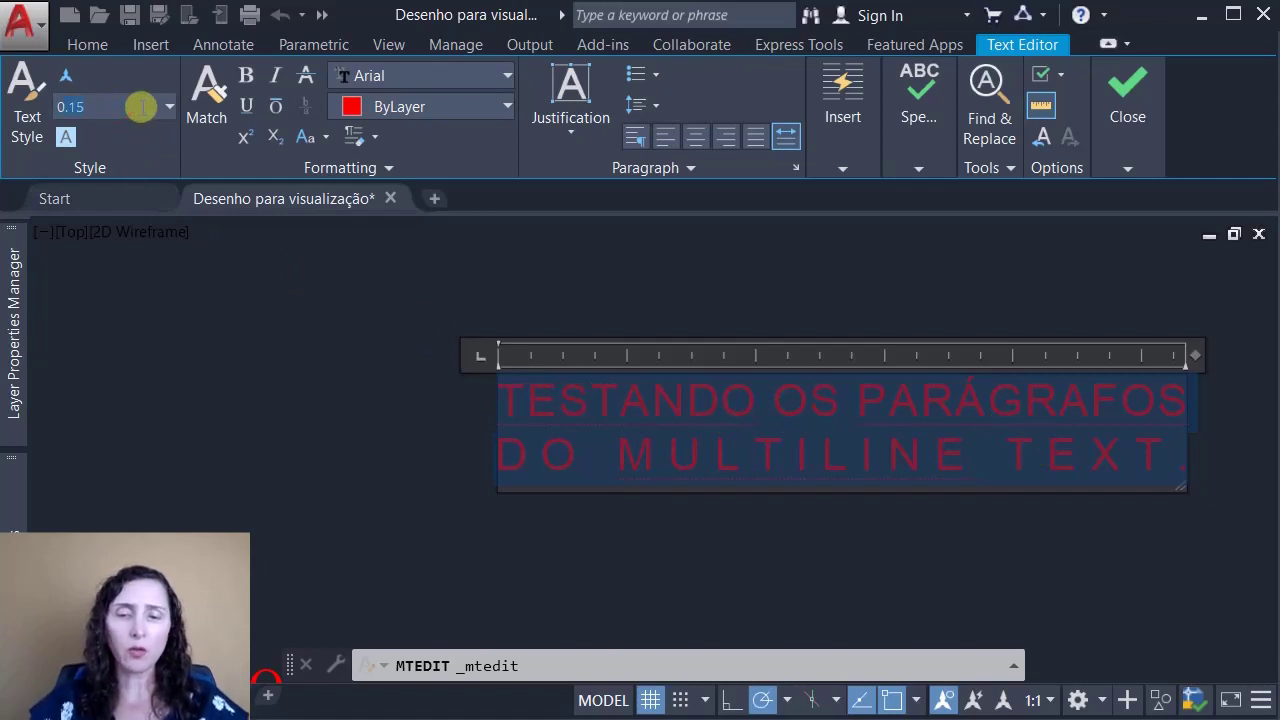
pyautogui.write('0.5')
pyautogui.press('Return')
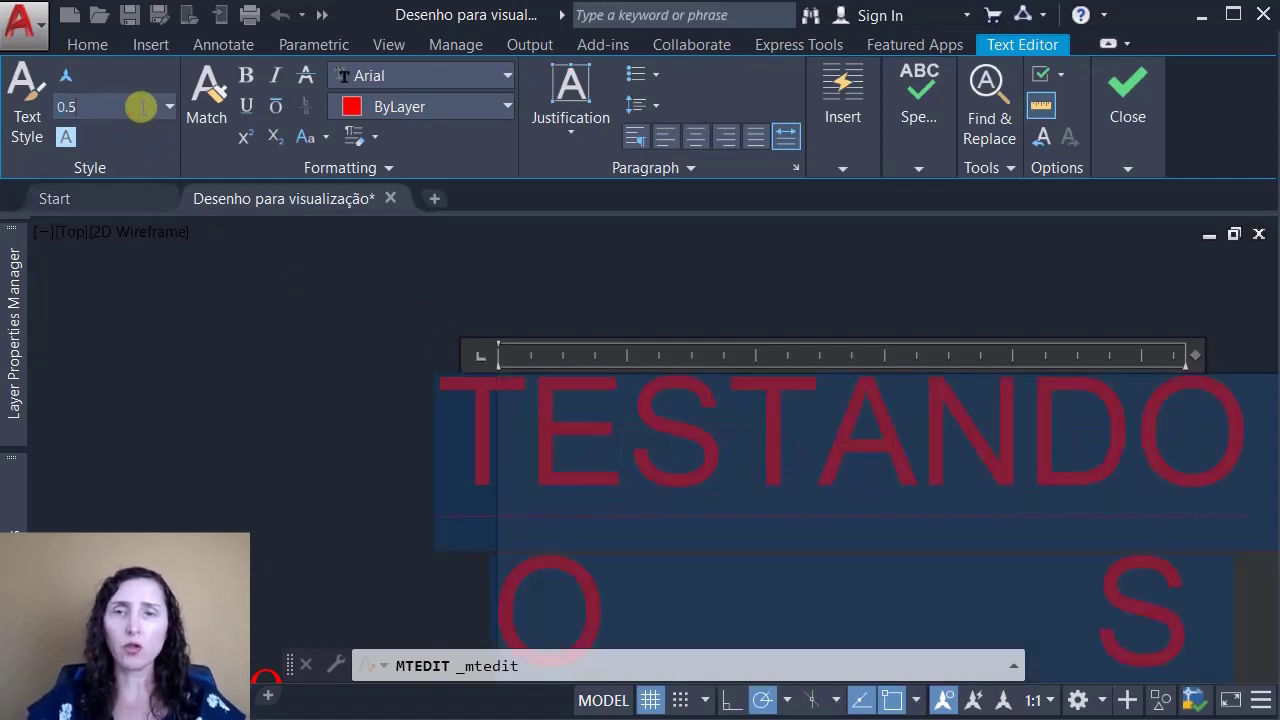
pyautogui.scroll(-6, 689, 349)
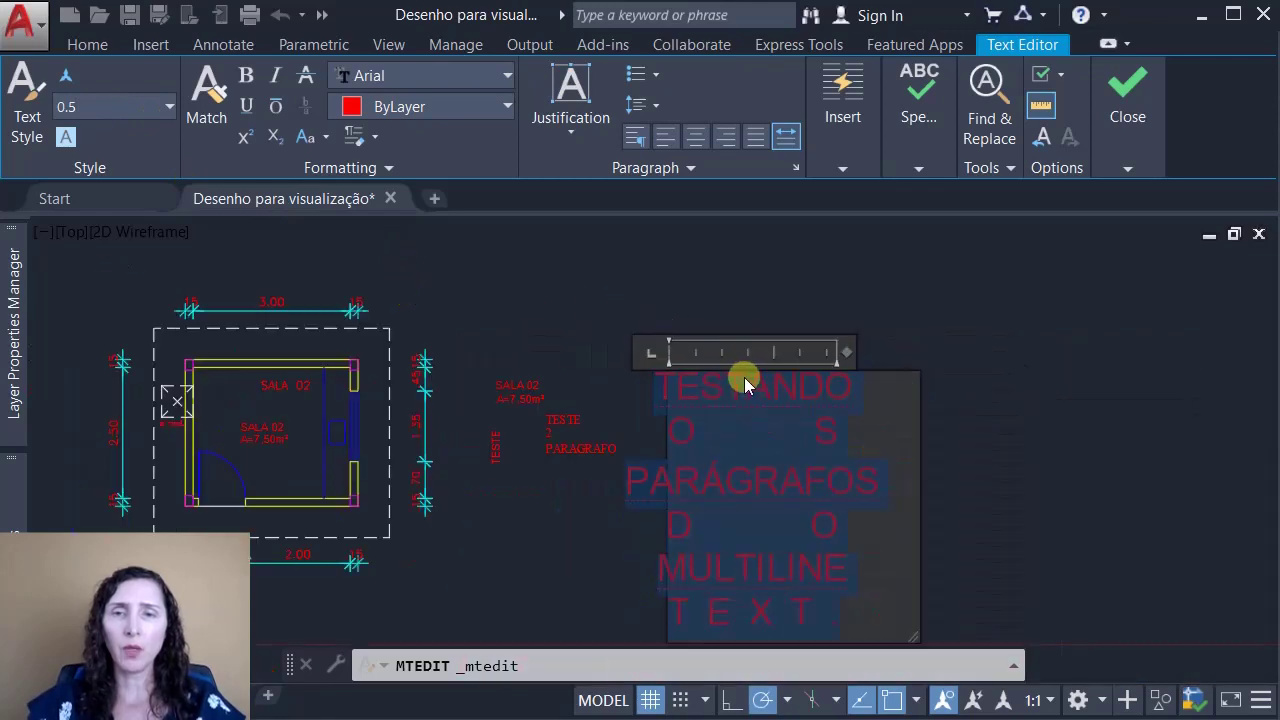
pyautogui.scroll(5, 785, 413)
pyautogui.scroll(-2, 760, 423)
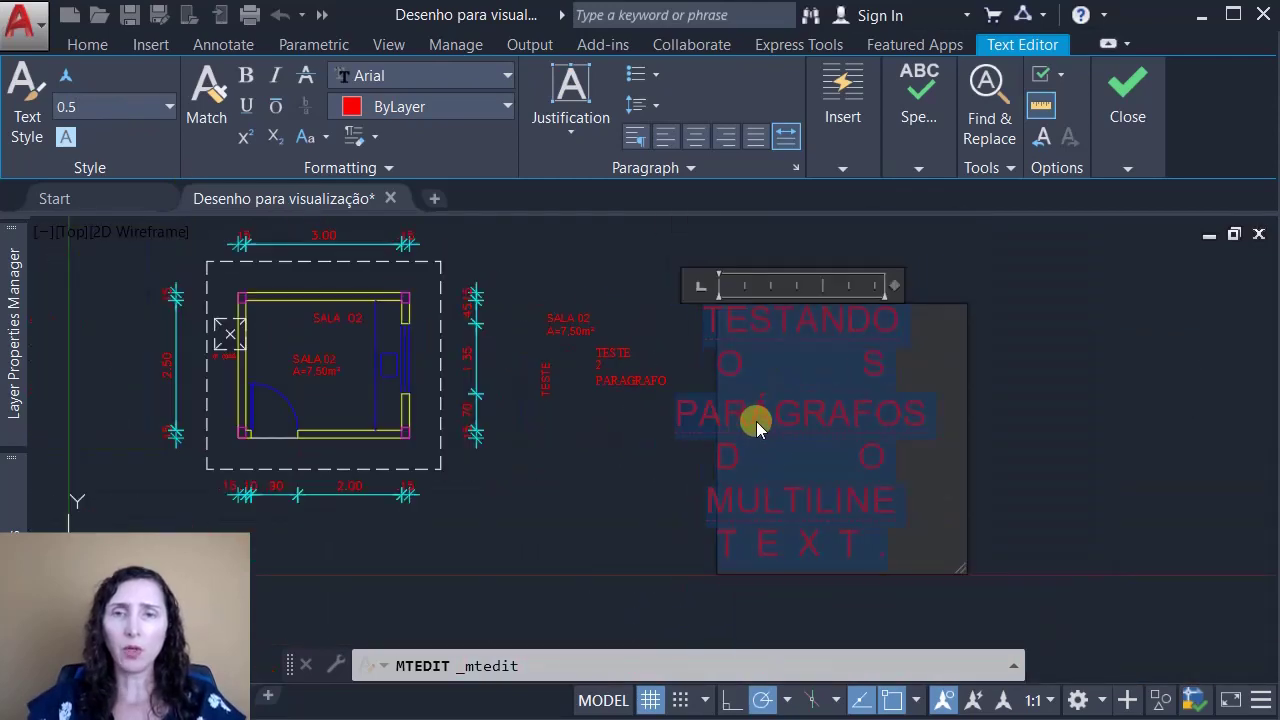
# Step: Set the selected multiline text's height to 0.3 and close the text editor
pyautogui.click(115, 106)
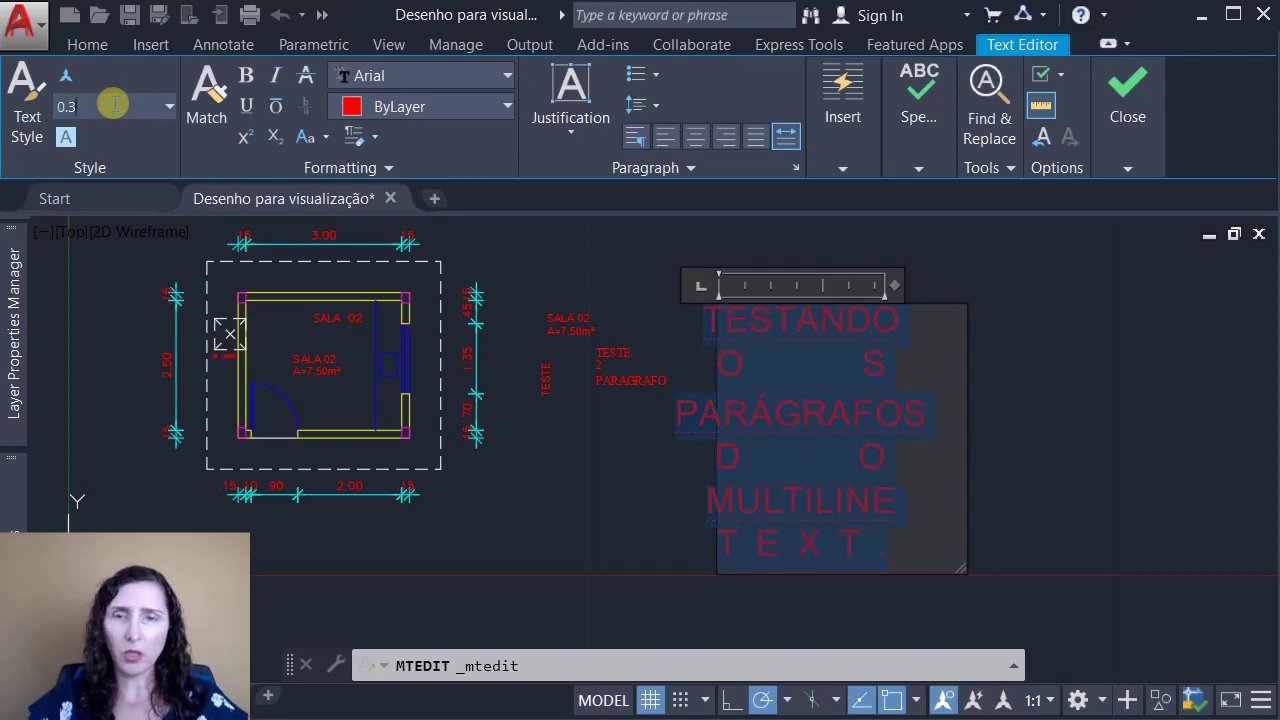
pyautogui.write('0.3')
pyautogui.press('Return')
pyautogui.scroll(2, 788, 365)
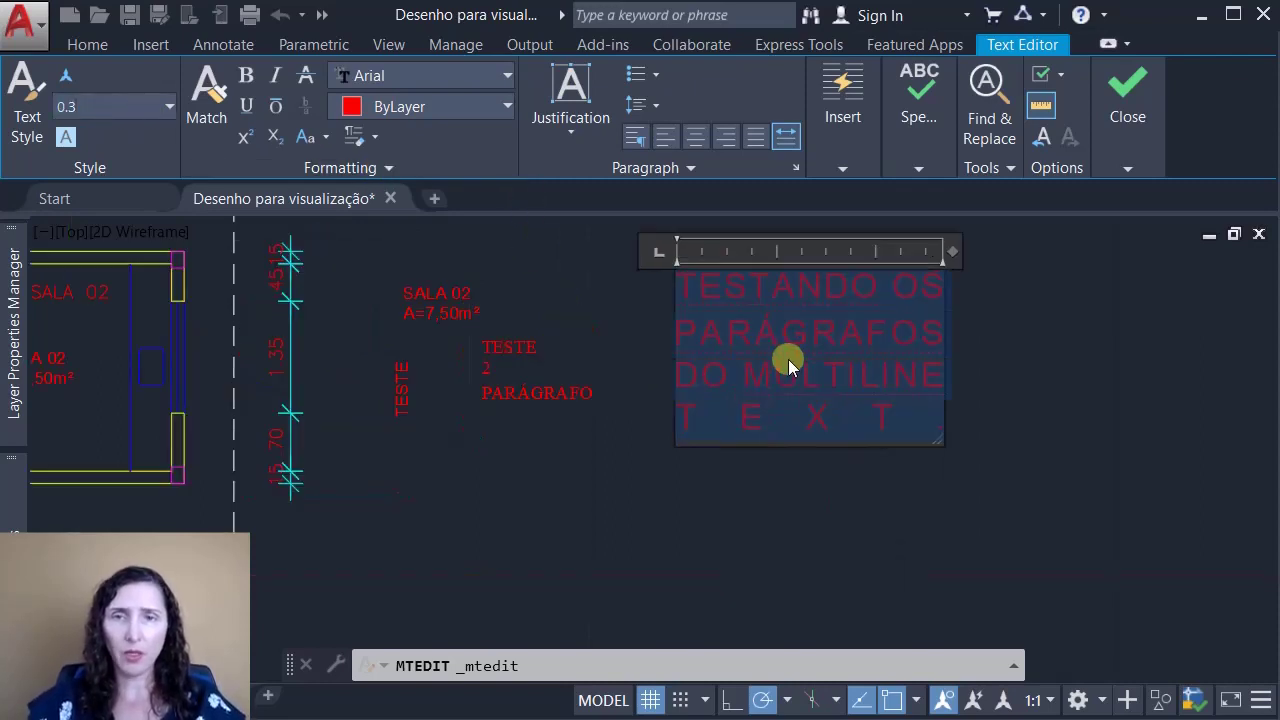
pyautogui.moveTo(663, 377); pyautogui.dragTo(754, 474, button='middle')
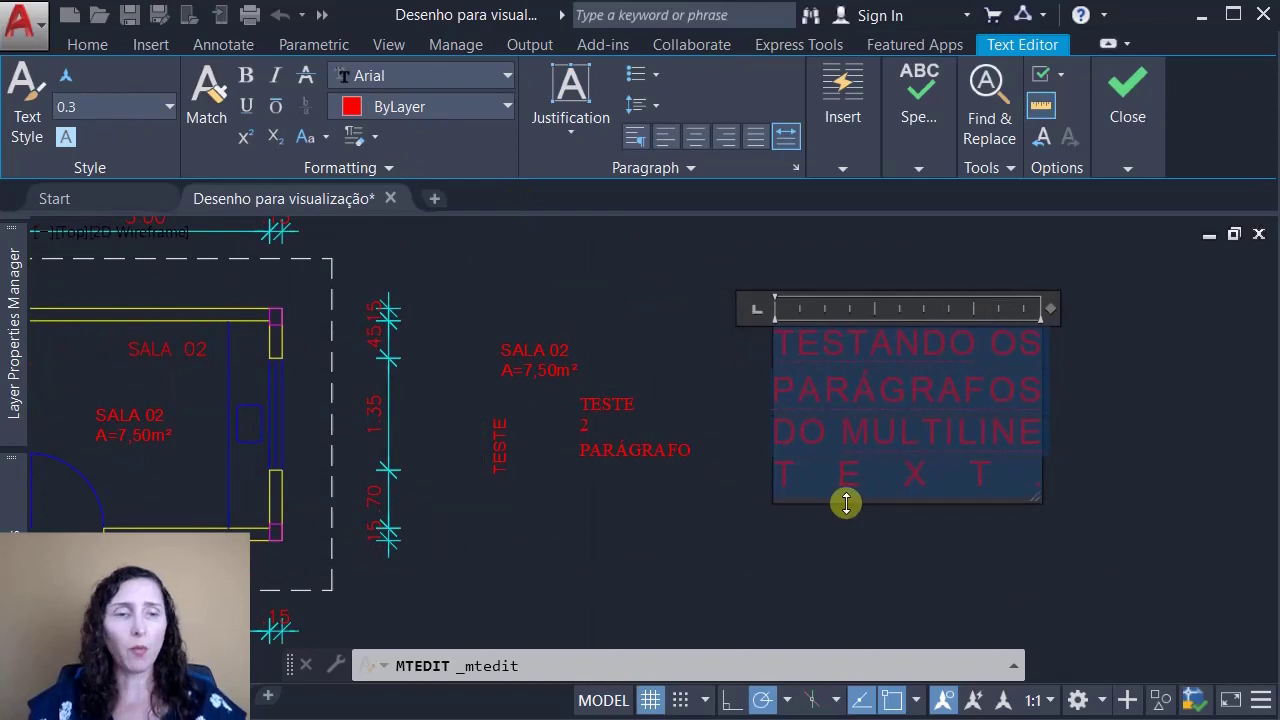
pyautogui.click(503, 408)
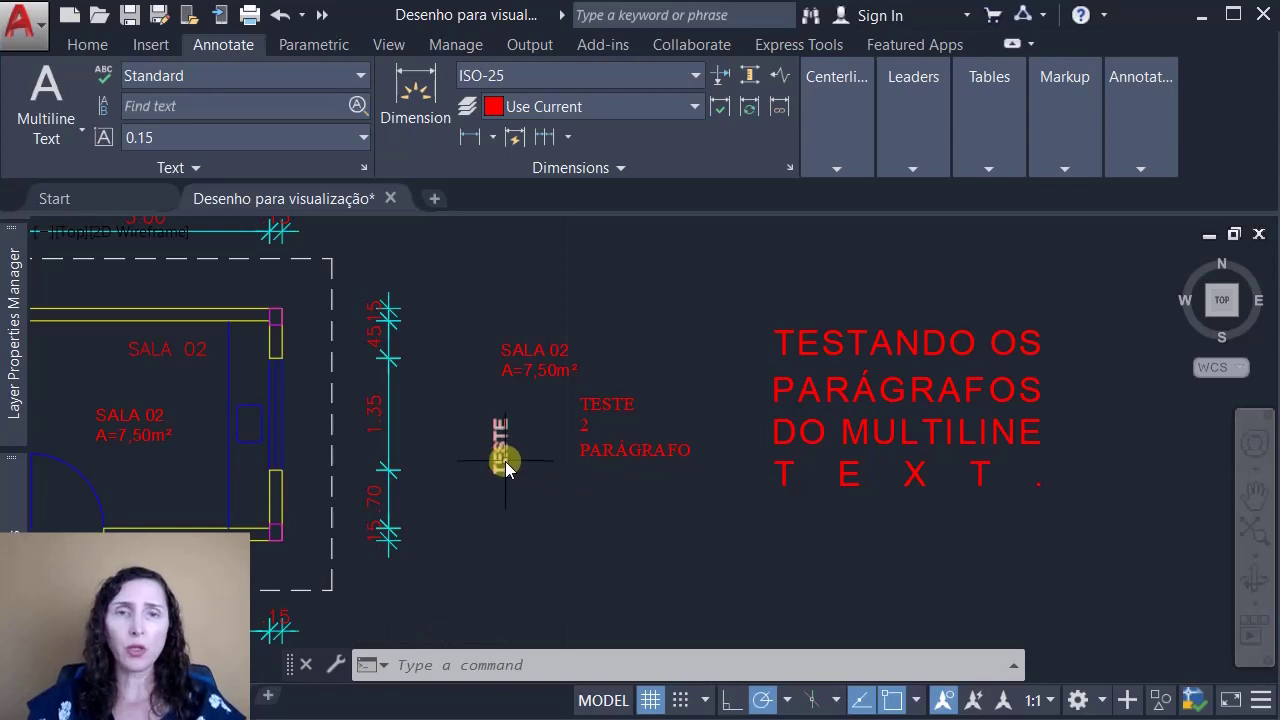
# Step: Select the vertical "TESTE" text and examine the available text styles without applying one
pyautogui.click(505, 445)
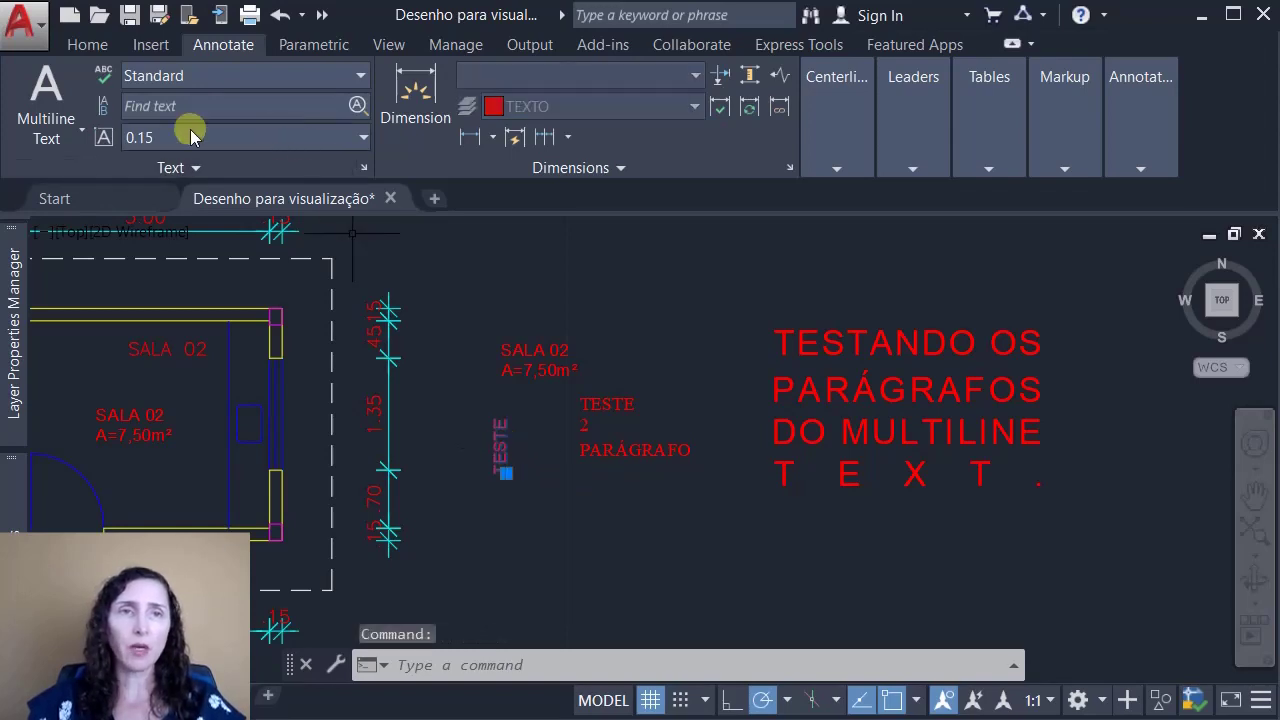
pyautogui.click(224, 75)
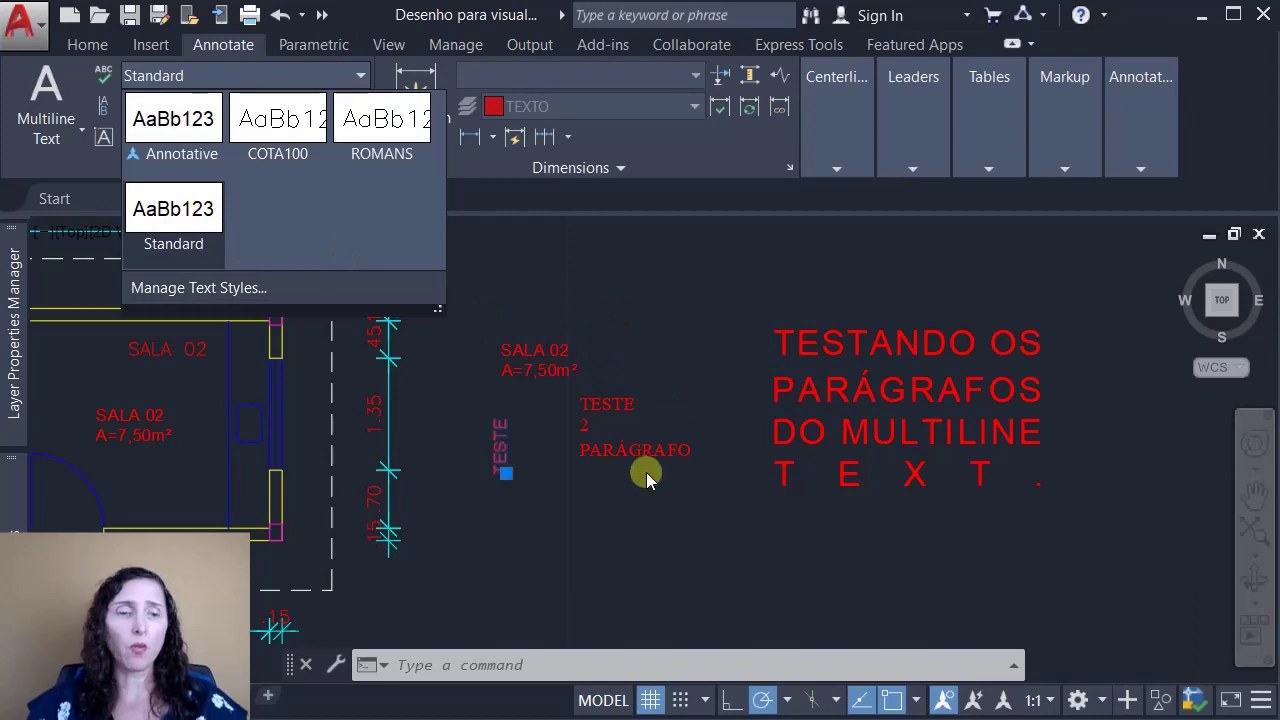
pyautogui.press('Escape')
pyautogui.press('Escape')
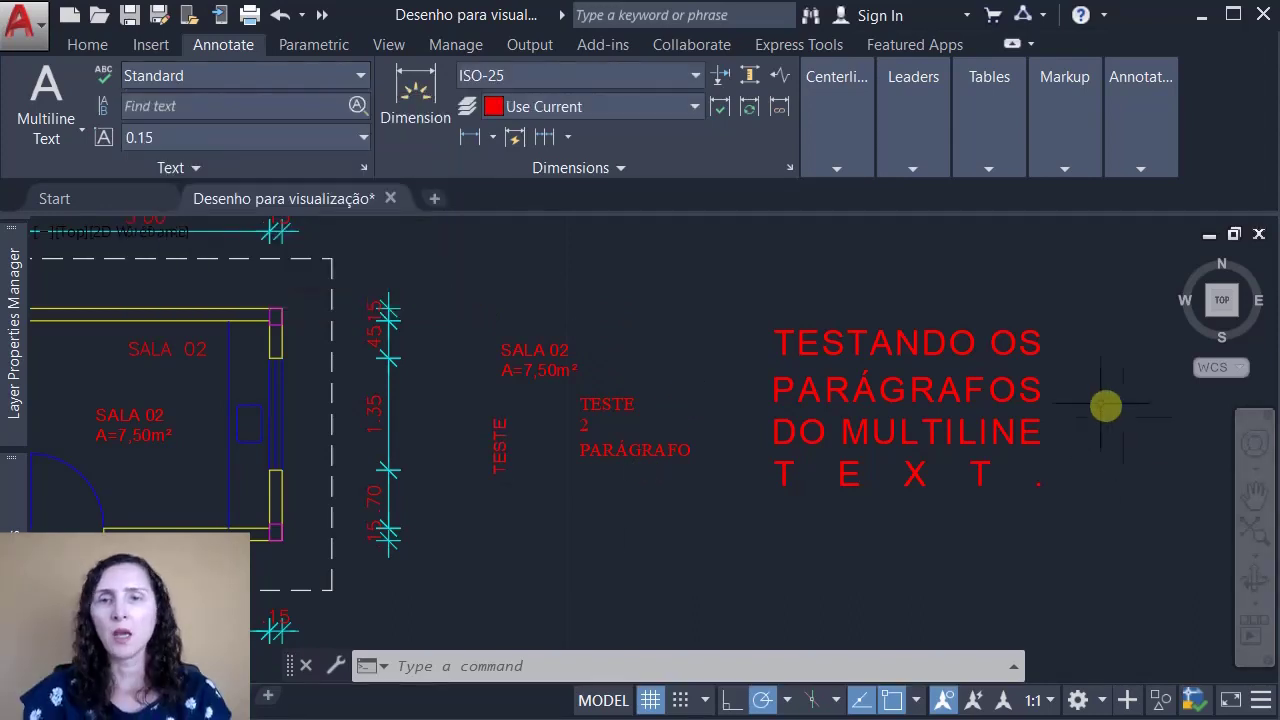
# Step: List the object data of the "TESTANDO OS PARÁGRAFOS" multiline text and check which text style it uses
pyautogui.click(943, 430)
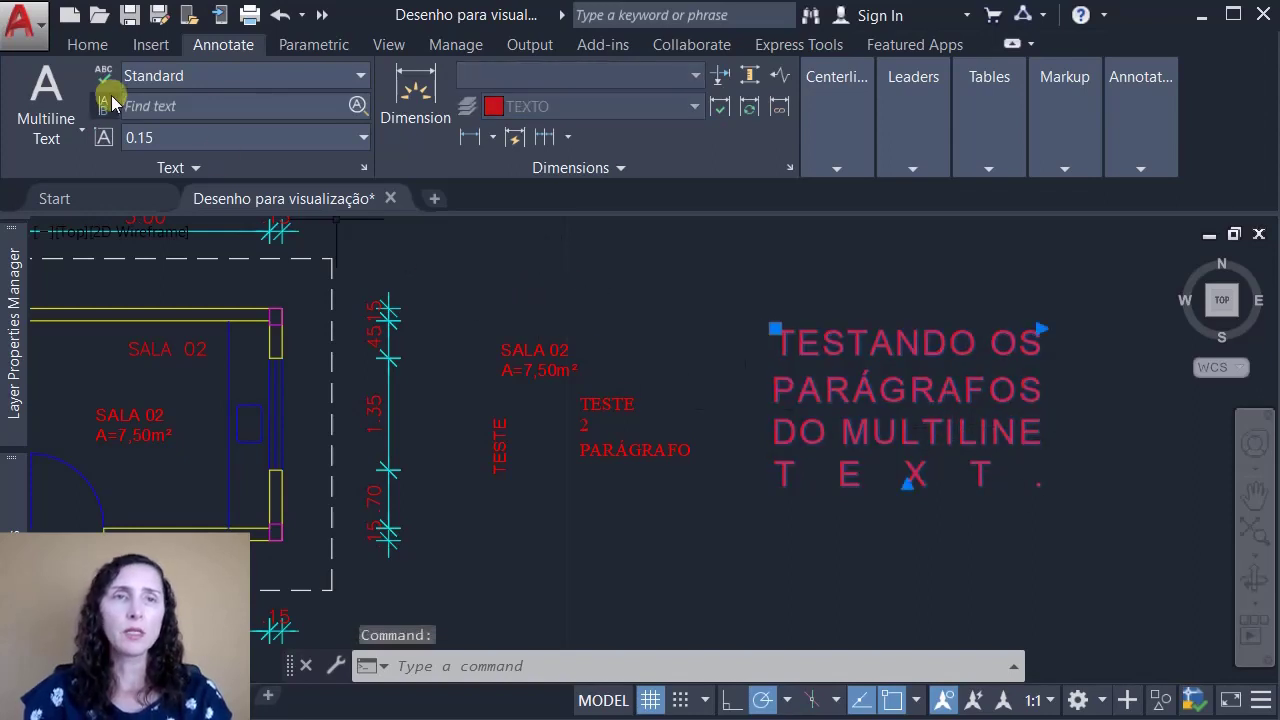
pyautogui.click(88, 45)
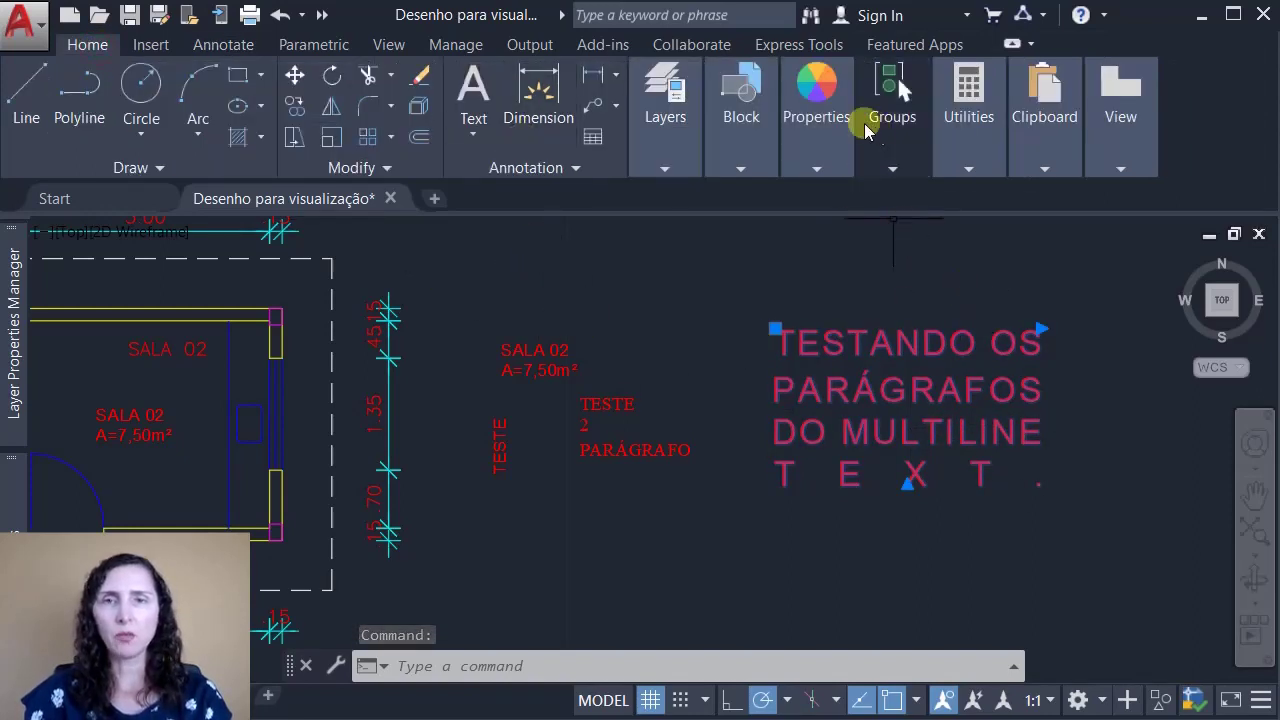
pyautogui.click(818, 166)
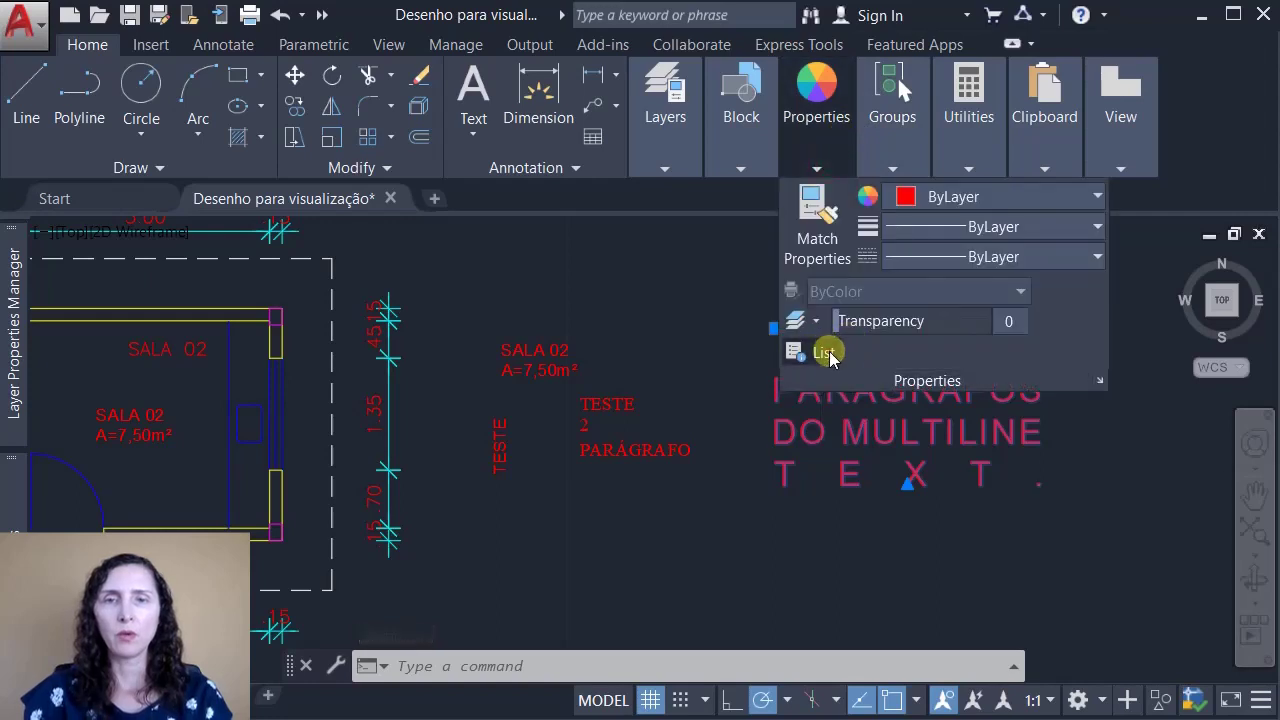
pyautogui.click(826, 352)
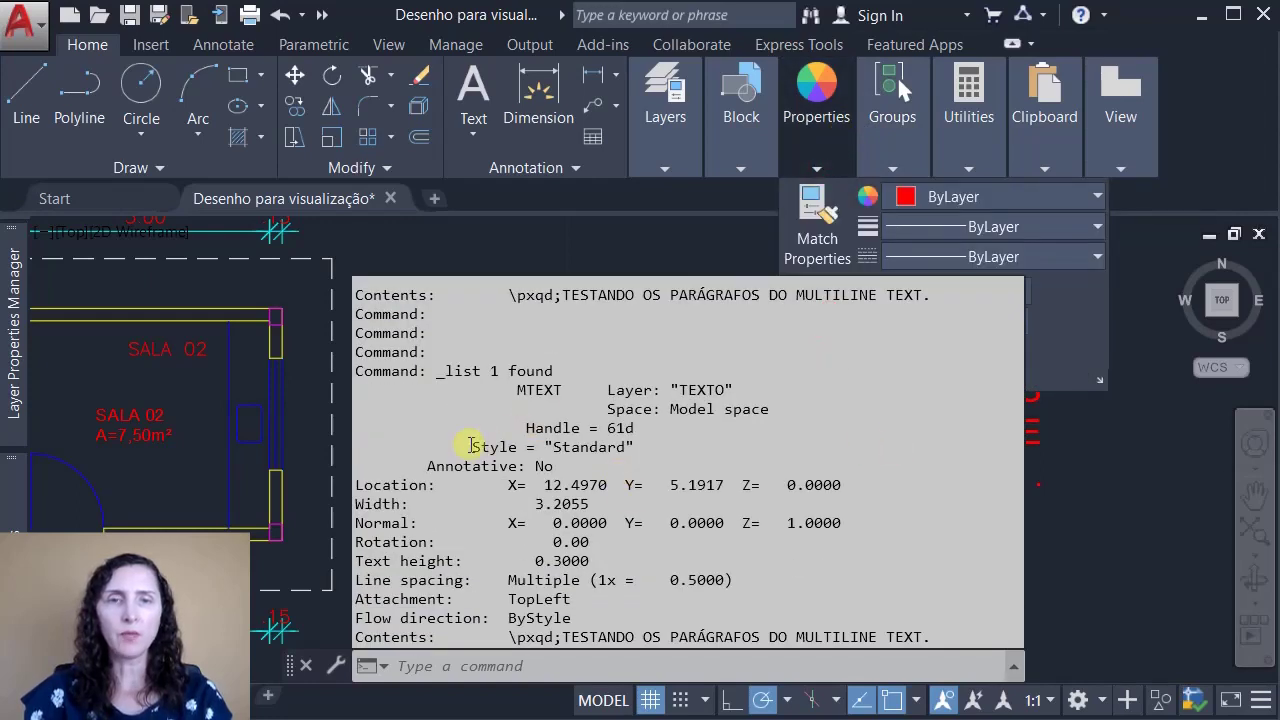
pyautogui.moveTo(470, 446); pyautogui.dragTo(640, 447)
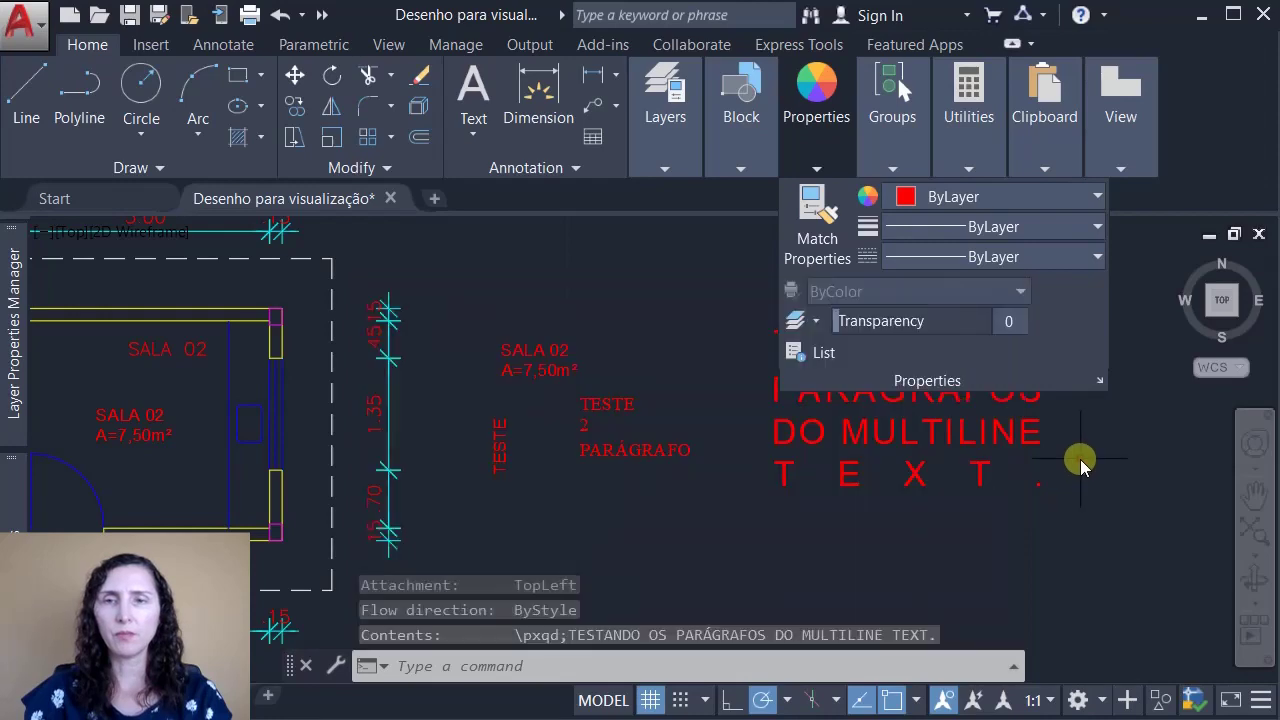
# Step: List the object data of the vertical "TESTE" text, check its text style, and clear the selection
pyautogui.click(500, 446)
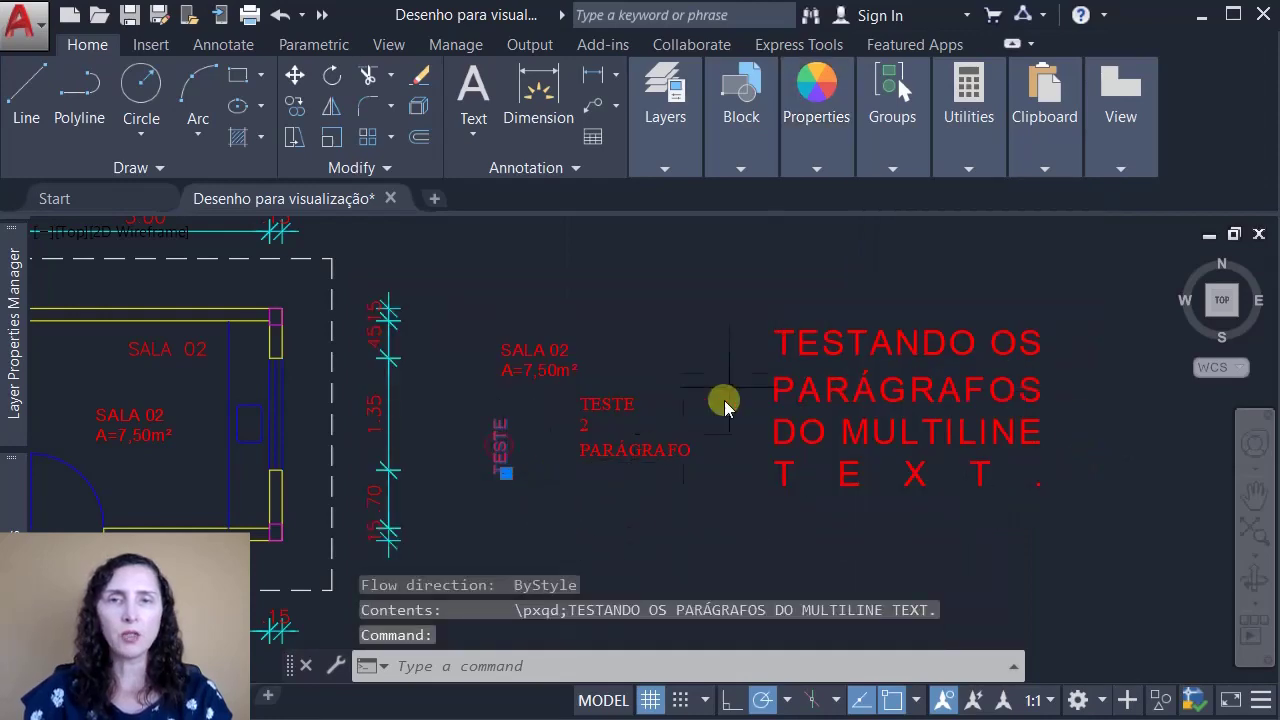
pyautogui.click(816, 166)
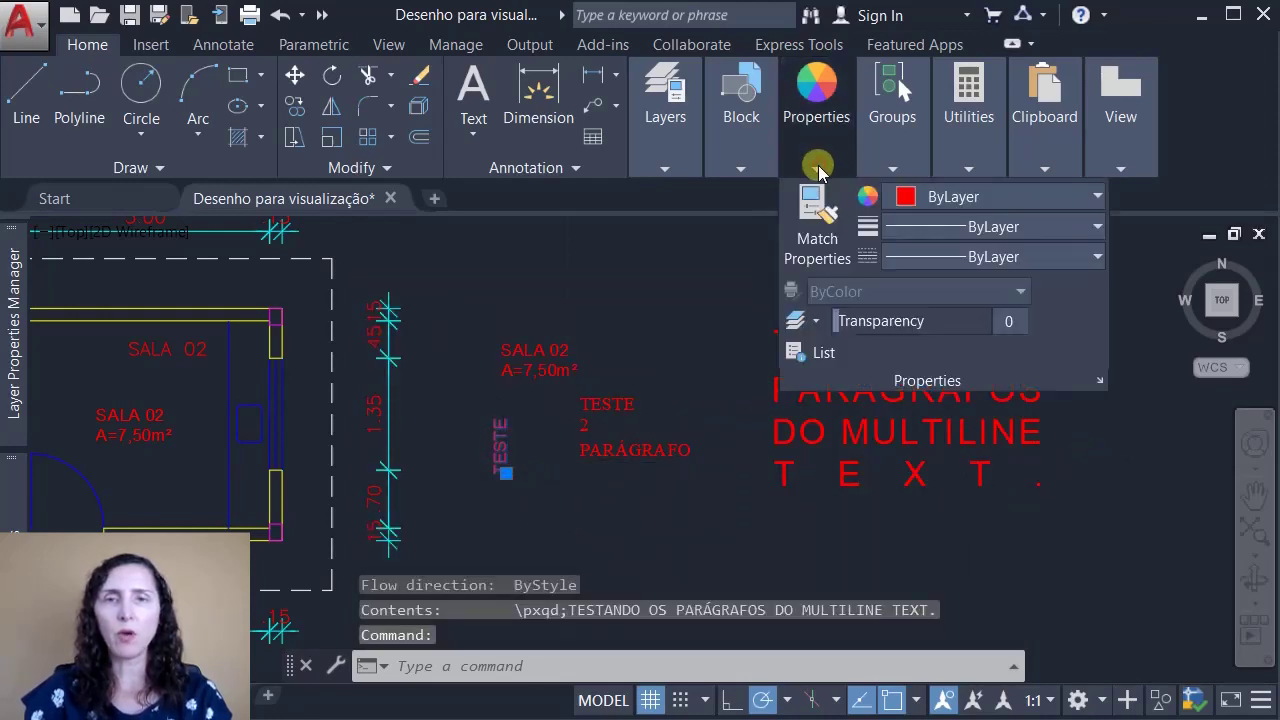
pyautogui.click(823, 356)
pyautogui.moveTo(466, 465); pyautogui.dragTo(654, 466)
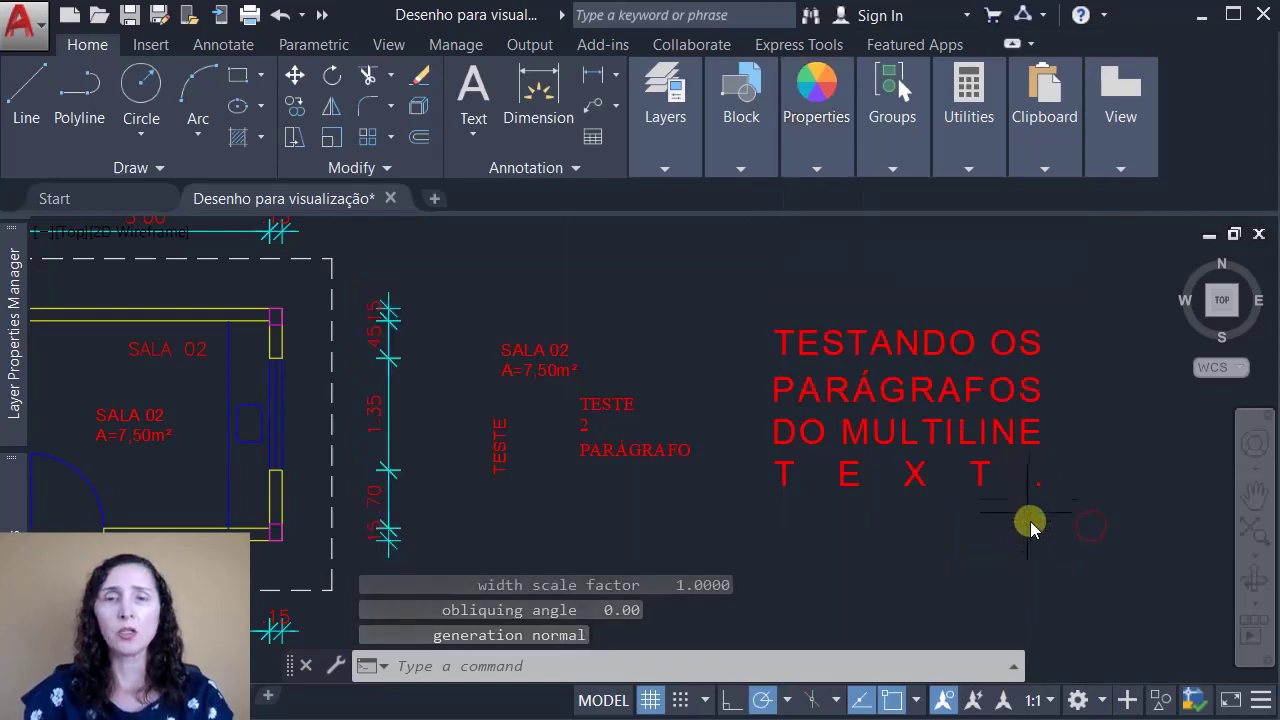
pyautogui.press('Escape')
pyautogui.press('Escape')
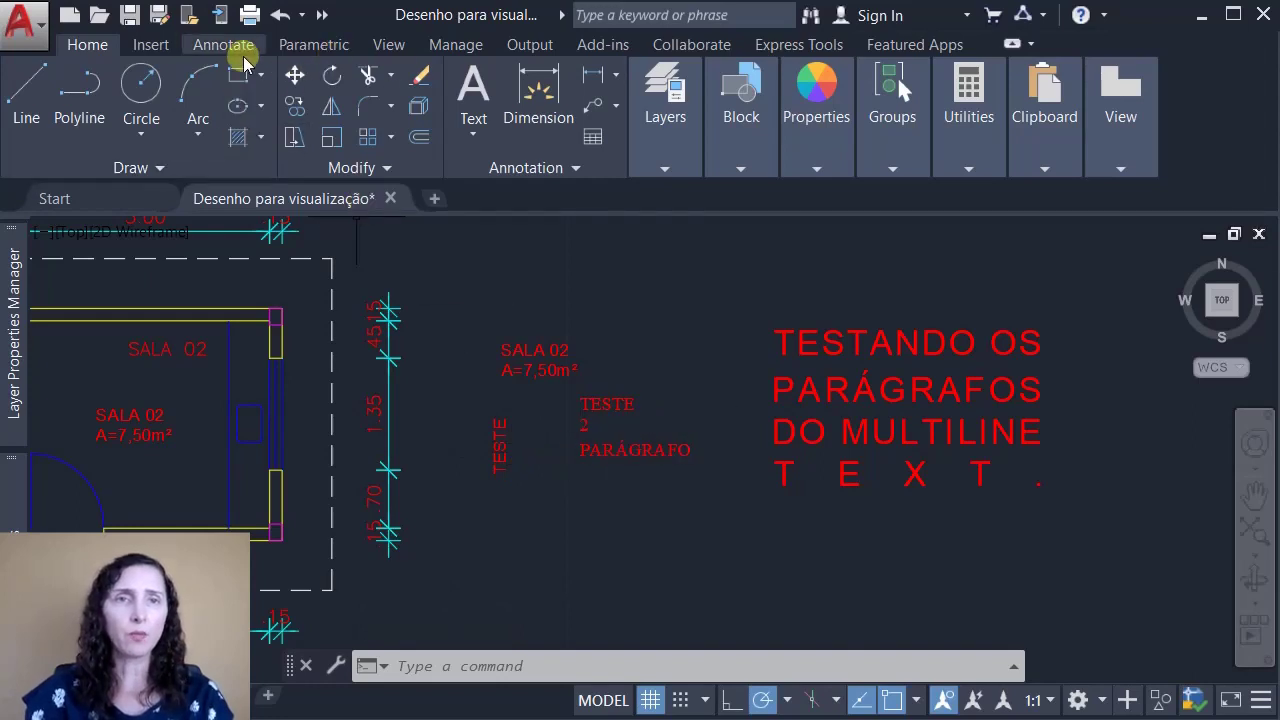
pyautogui.click(210, 44)
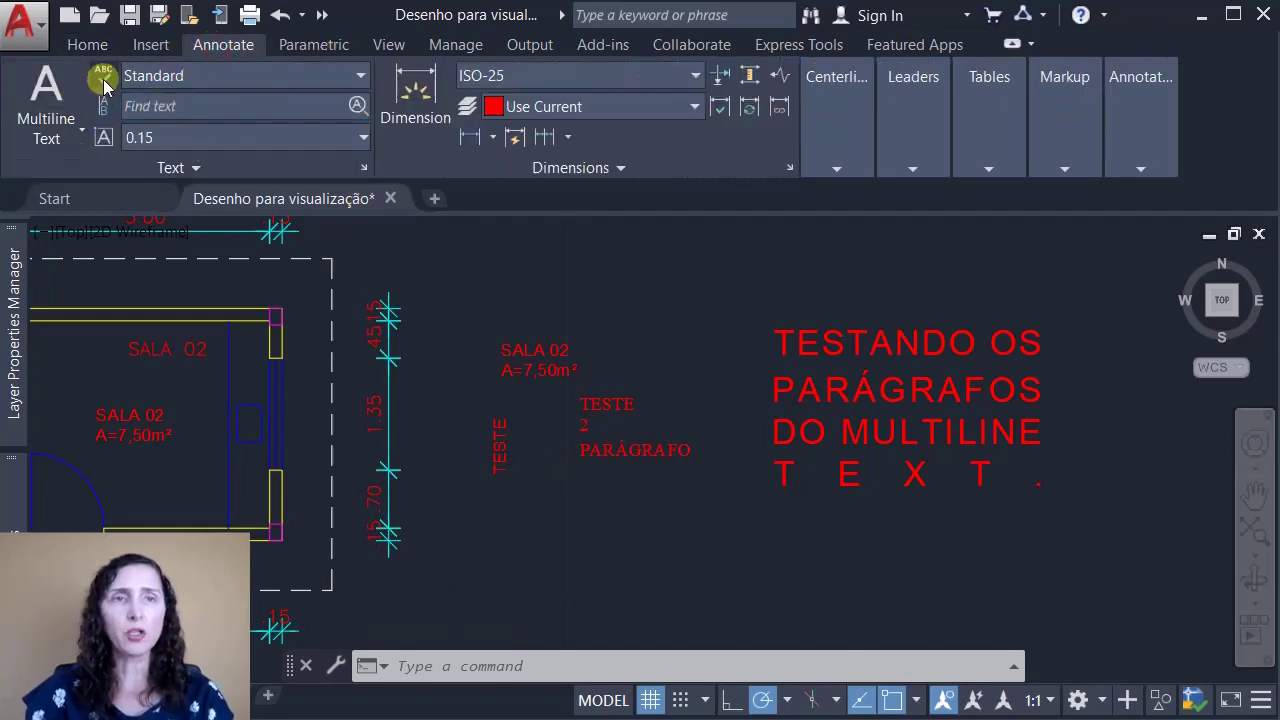
pyautogui.click(364, 170)
pyautogui.press('Escape')
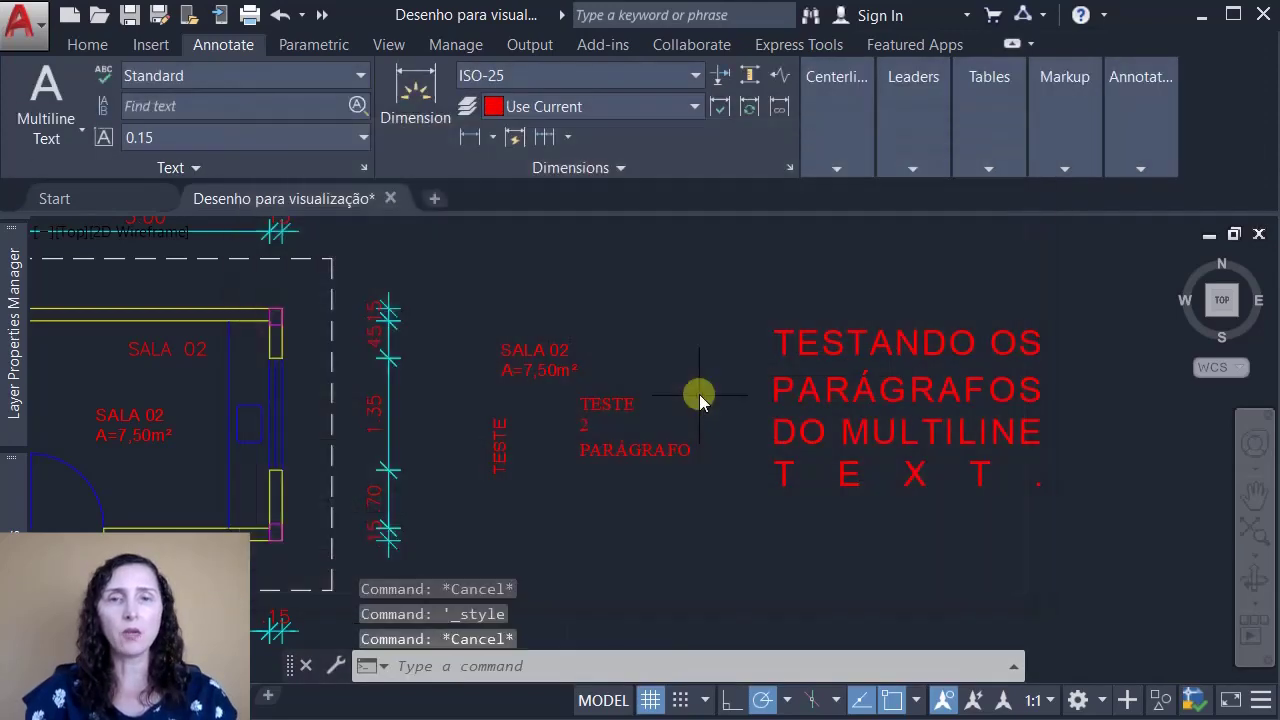
pyautogui.click(720, 505)
pyautogui.click(683, 504)
# Step: Open the text style settings and create a new text style named "TEXTO AMBIENTES"
pyautogui.write('st')
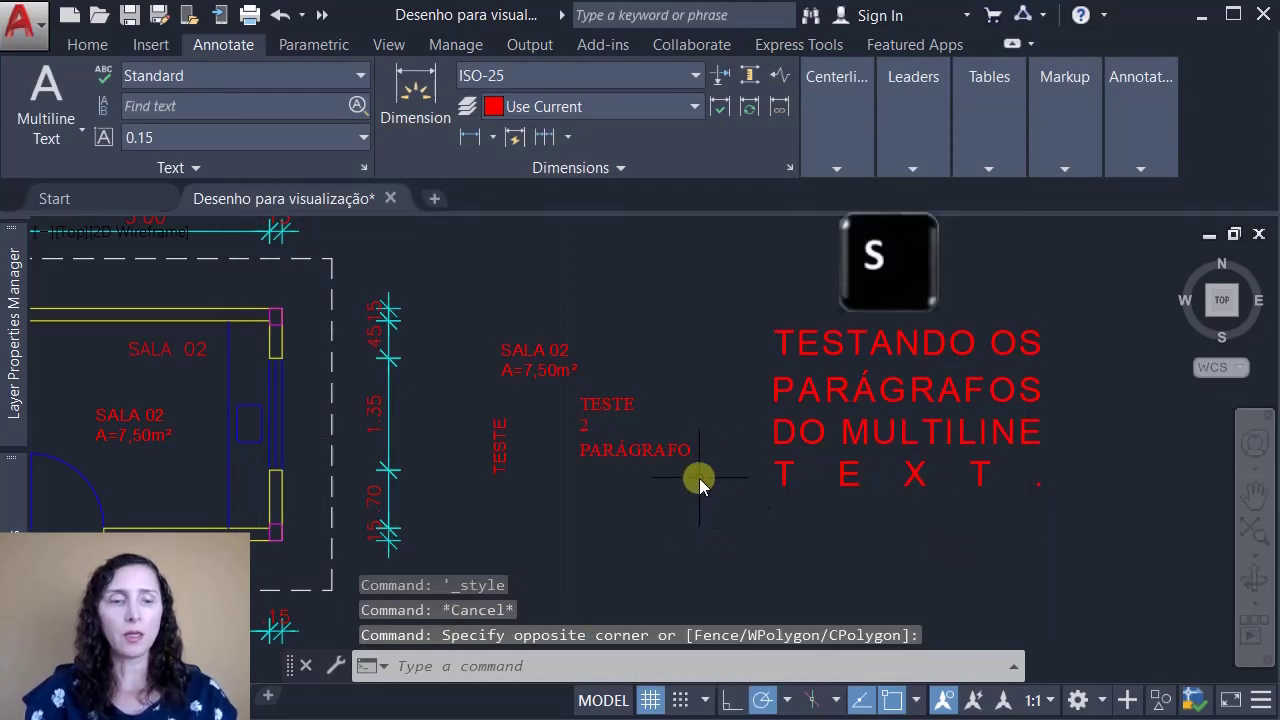
pyautogui.press('Return')
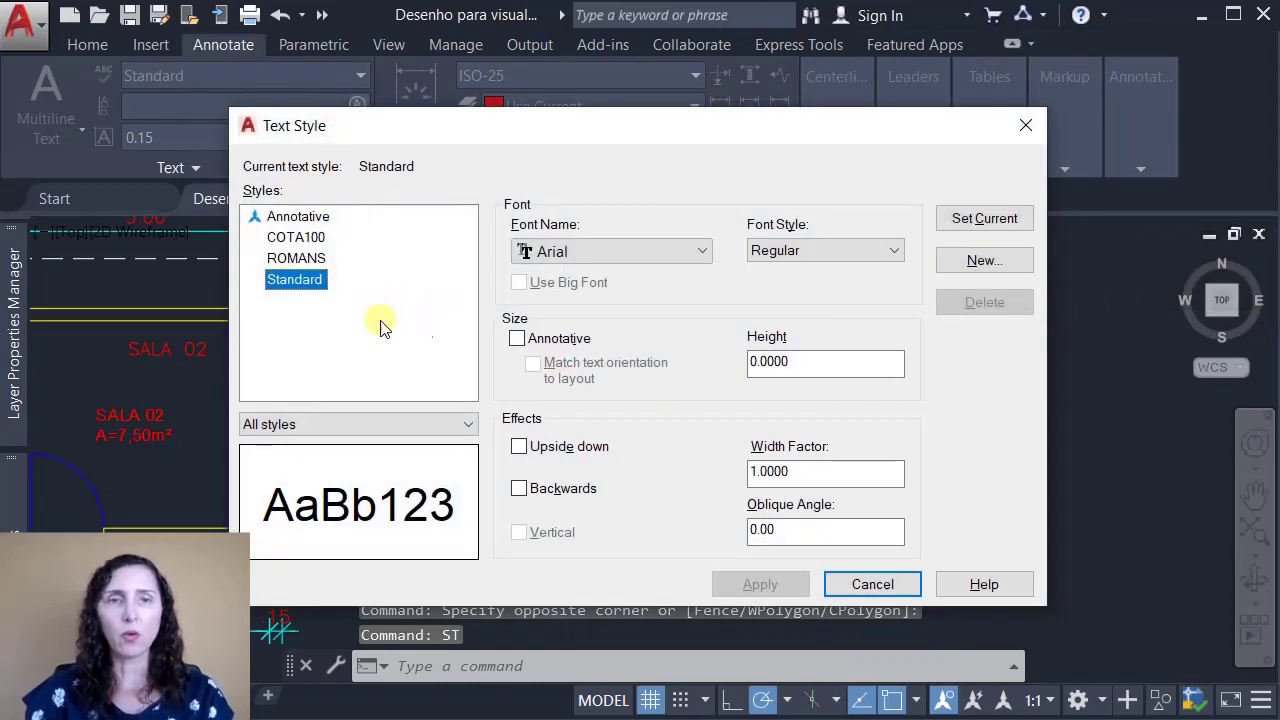
pyautogui.click(1000, 259)
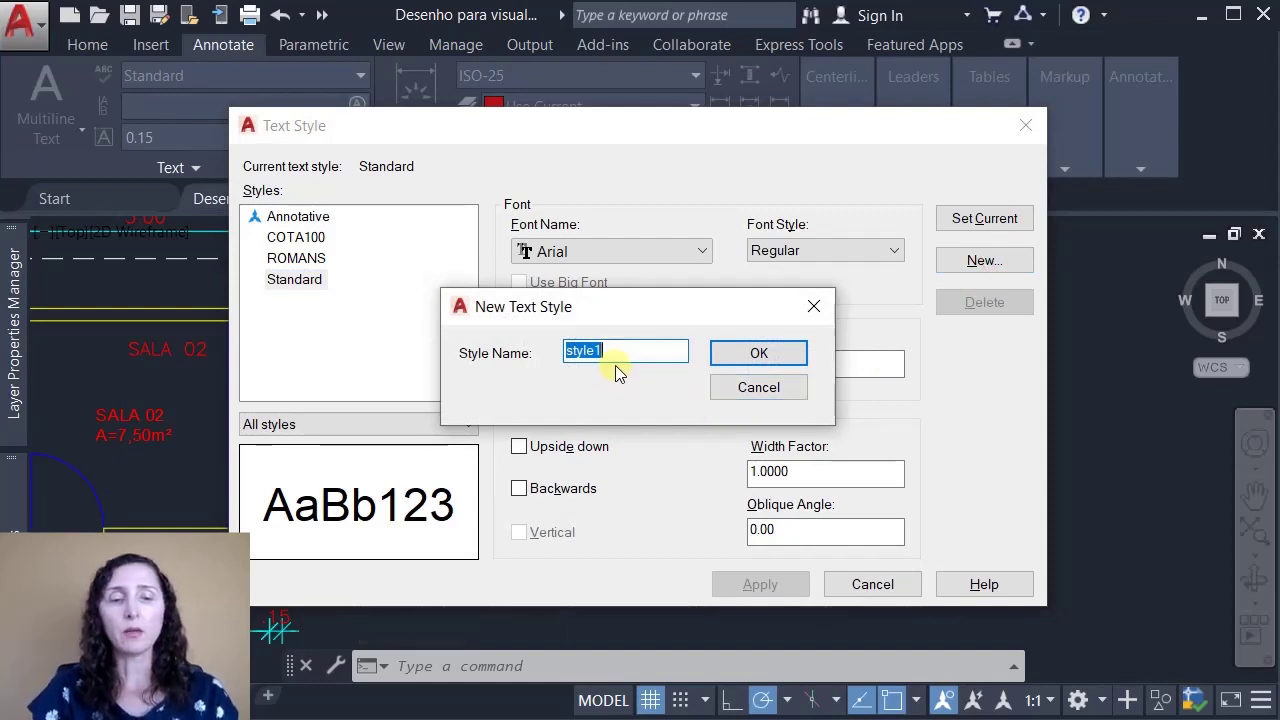
pyautogui.write('TEXTO AMBIE')
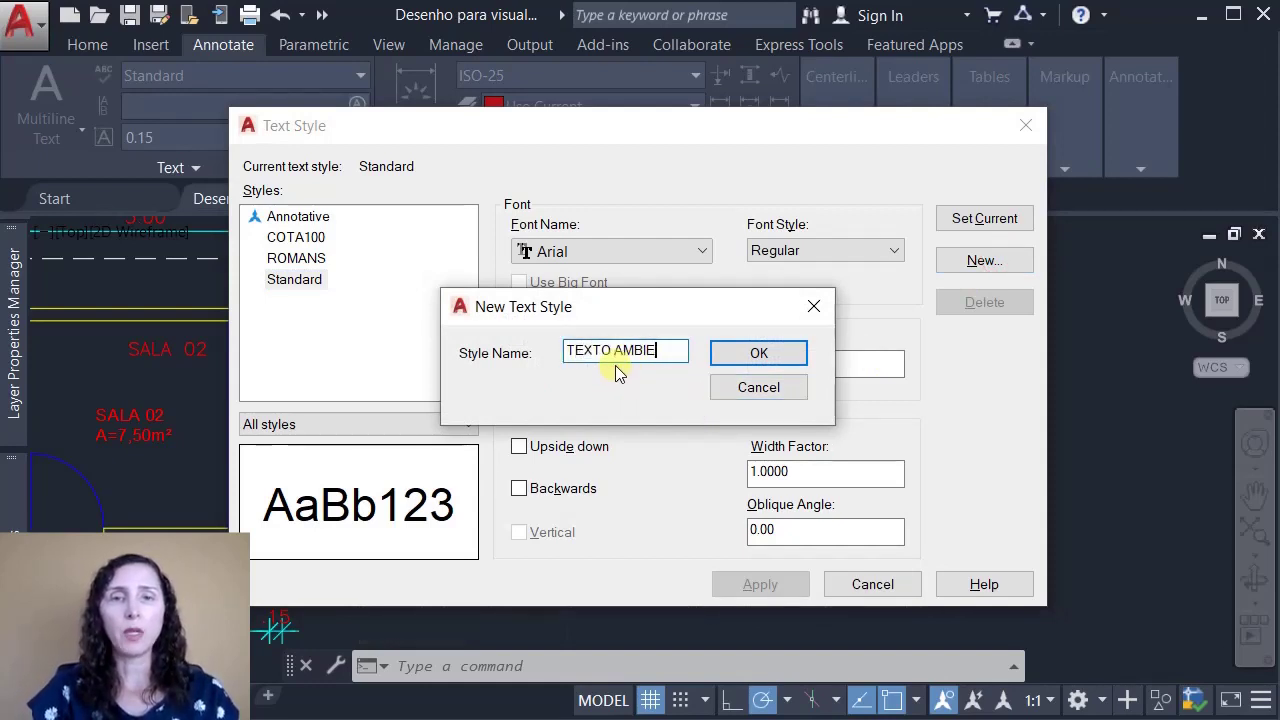
pyautogui.write('NTES')
pyautogui.click(725, 354)
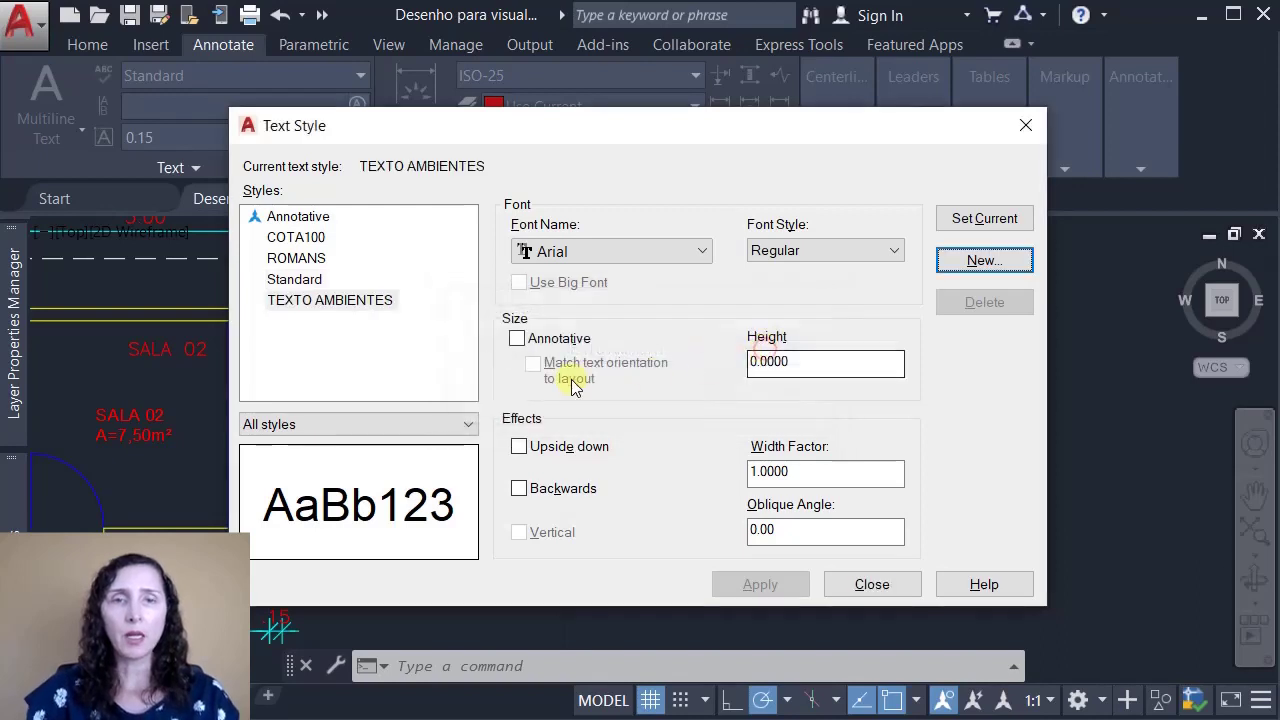
# Step: Give the TEXTO AMBIENTES style a height of 0.15 and the Negrito font style, apply it and close the settings
pyautogui.click(346, 300)
pyautogui.moveTo(798, 362); pyautogui.dragTo(760, 363)
pyautogui.doubleClick(826, 364)
pyautogui.write('0.15')
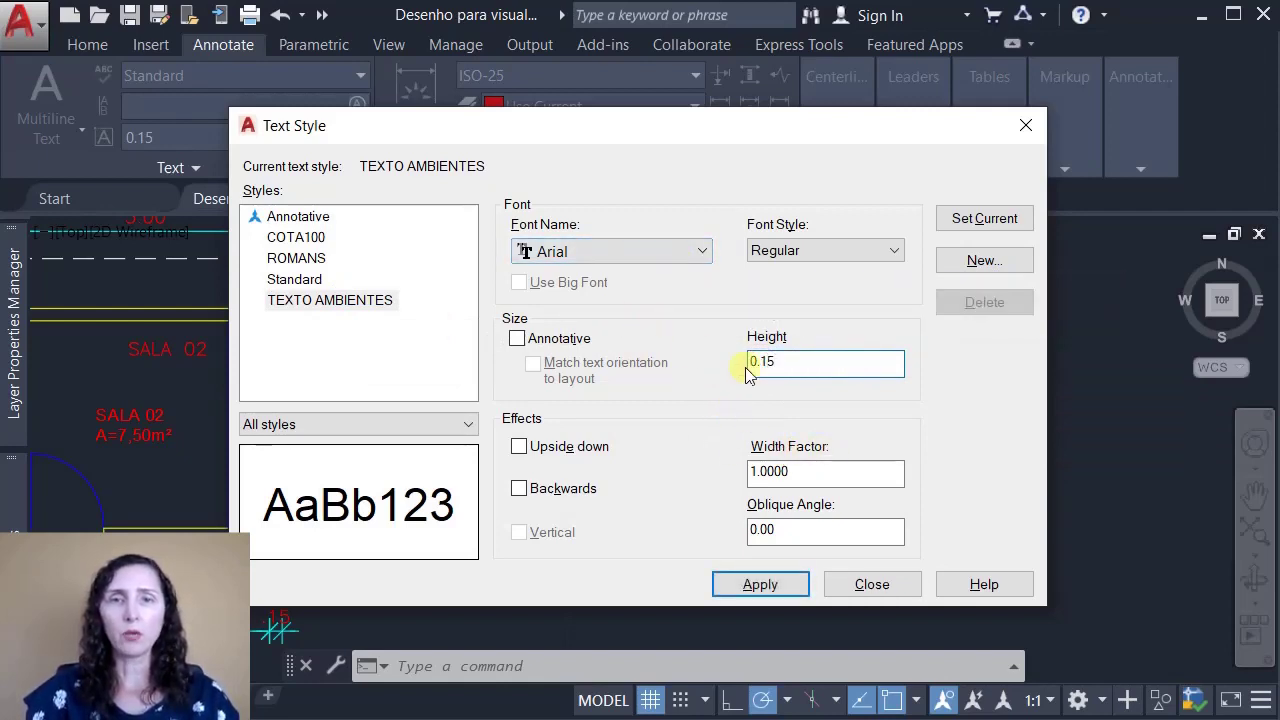
pyautogui.click(838, 255)
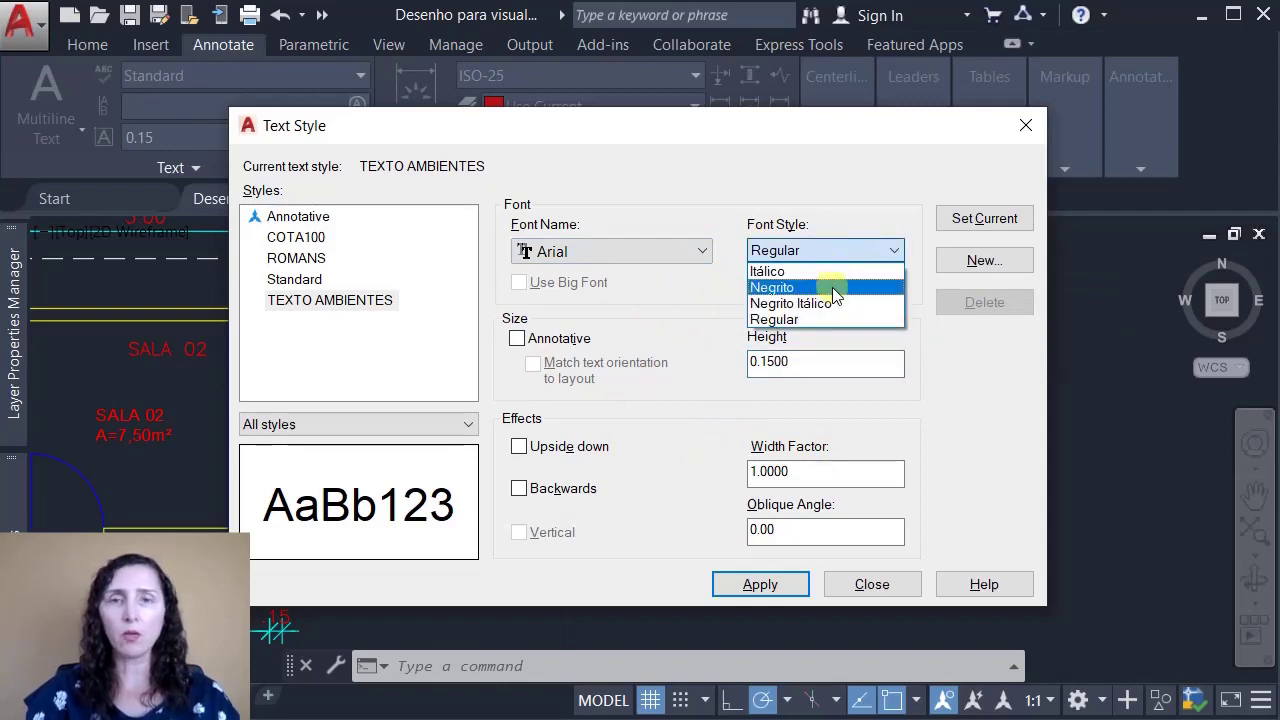
pyautogui.click(832, 287)
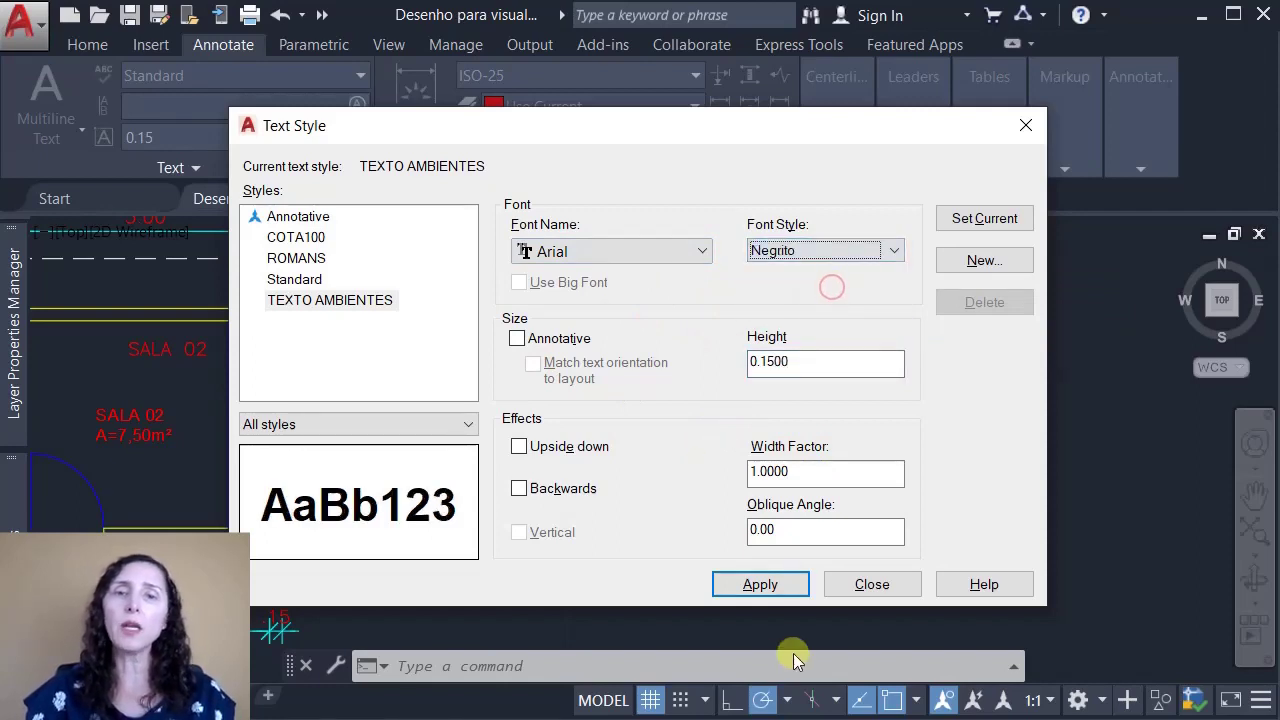
pyautogui.click(766, 586)
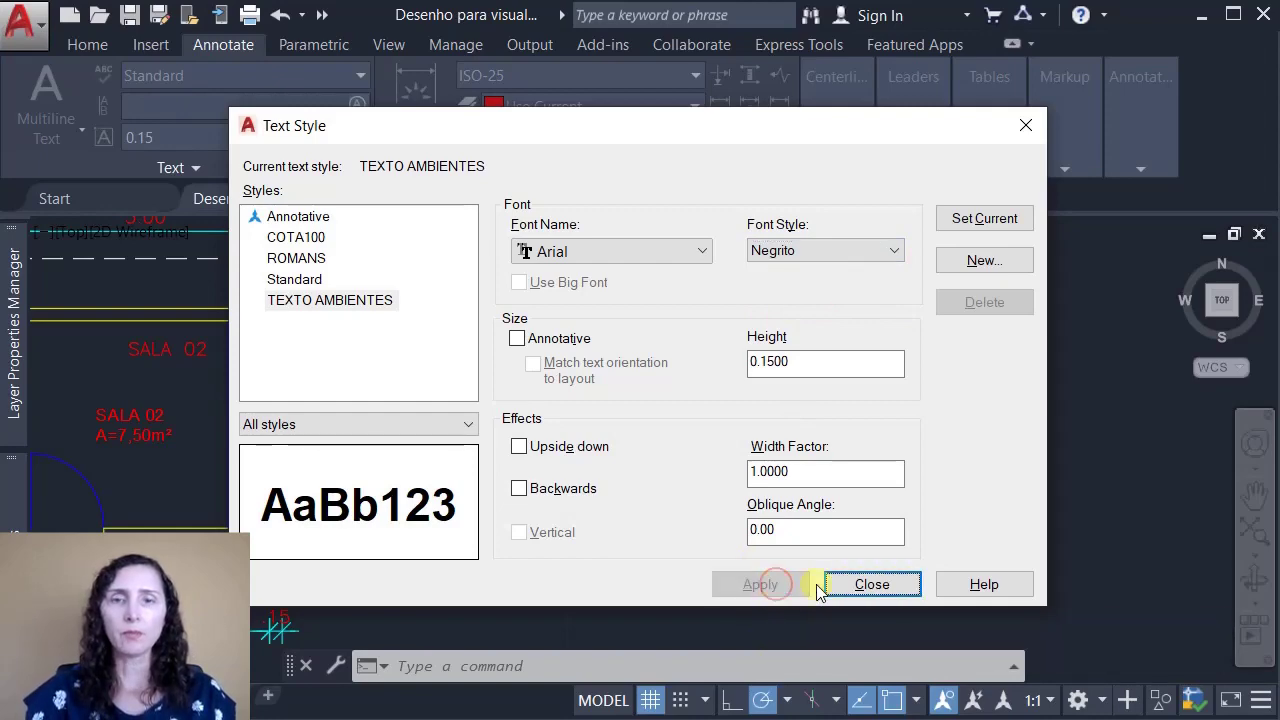
pyautogui.click(872, 585)
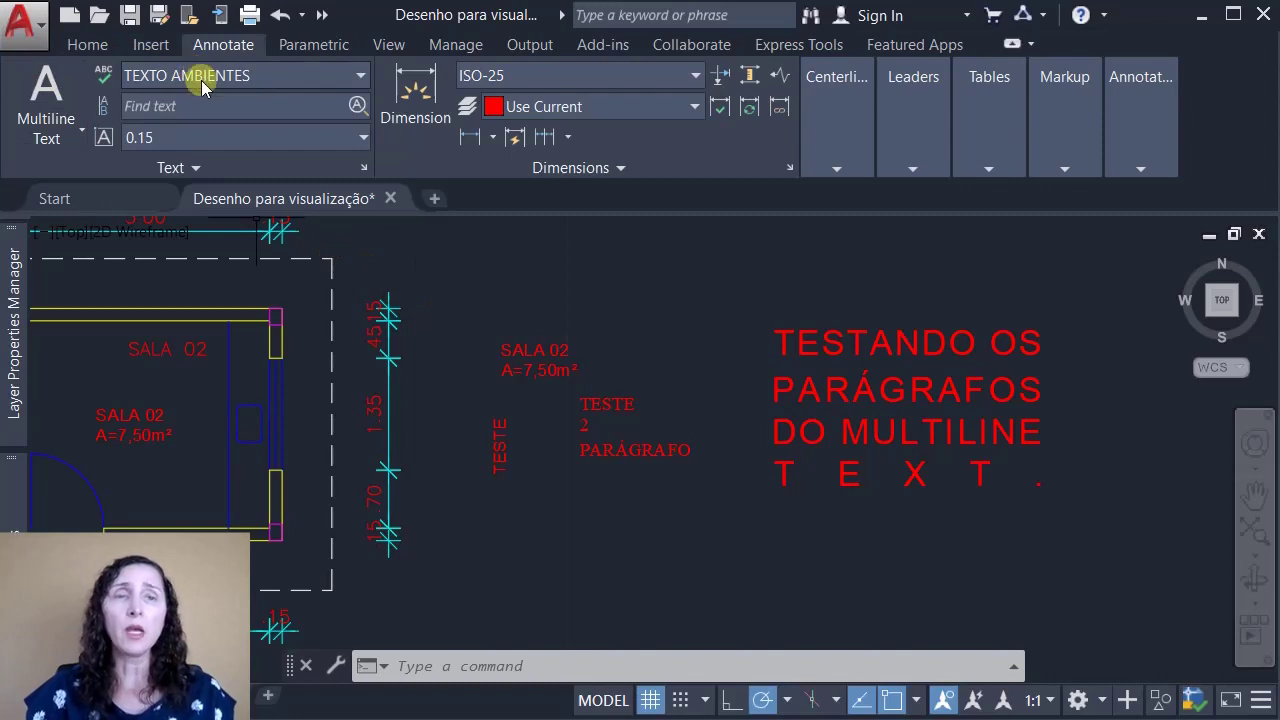
# Step: Place the single-line text "NOME DO AMBIENTE" with rotation 0 in the empty area below the "TESTE 2 PARÁGRAFO" text
pyautogui.click(68, 142)
pyautogui.click(90, 226)
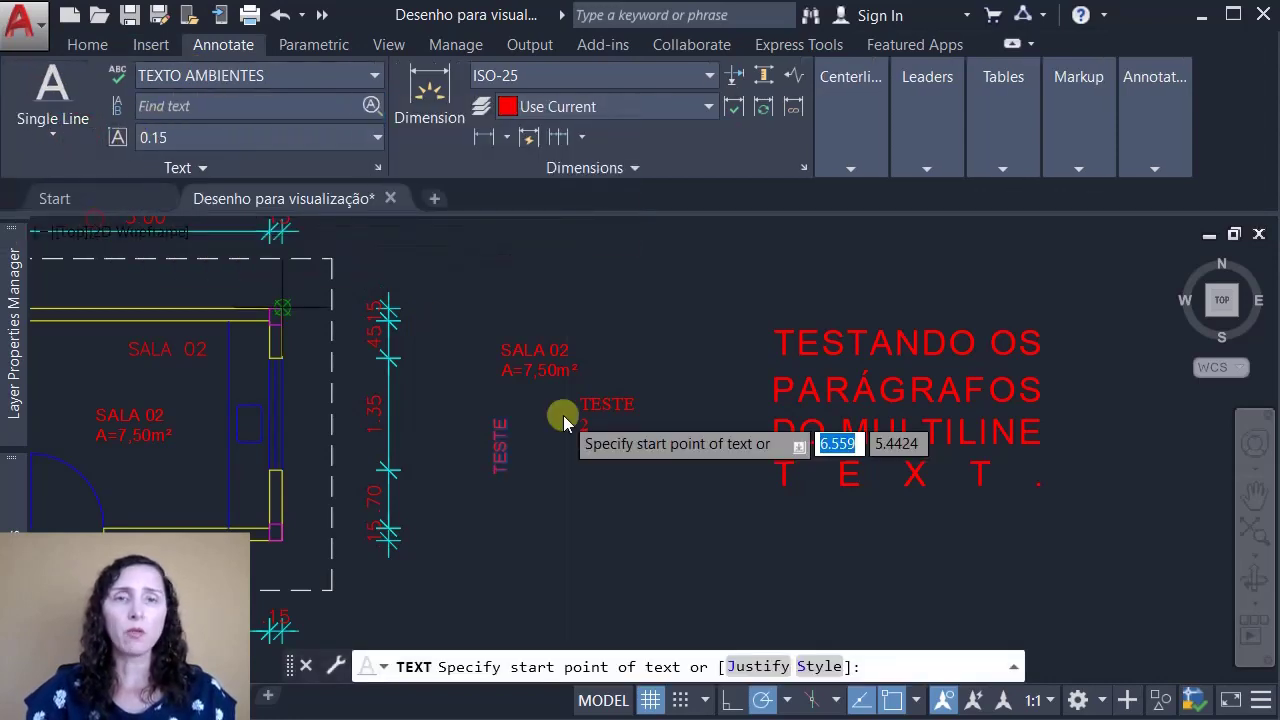
pyautogui.click(611, 574)
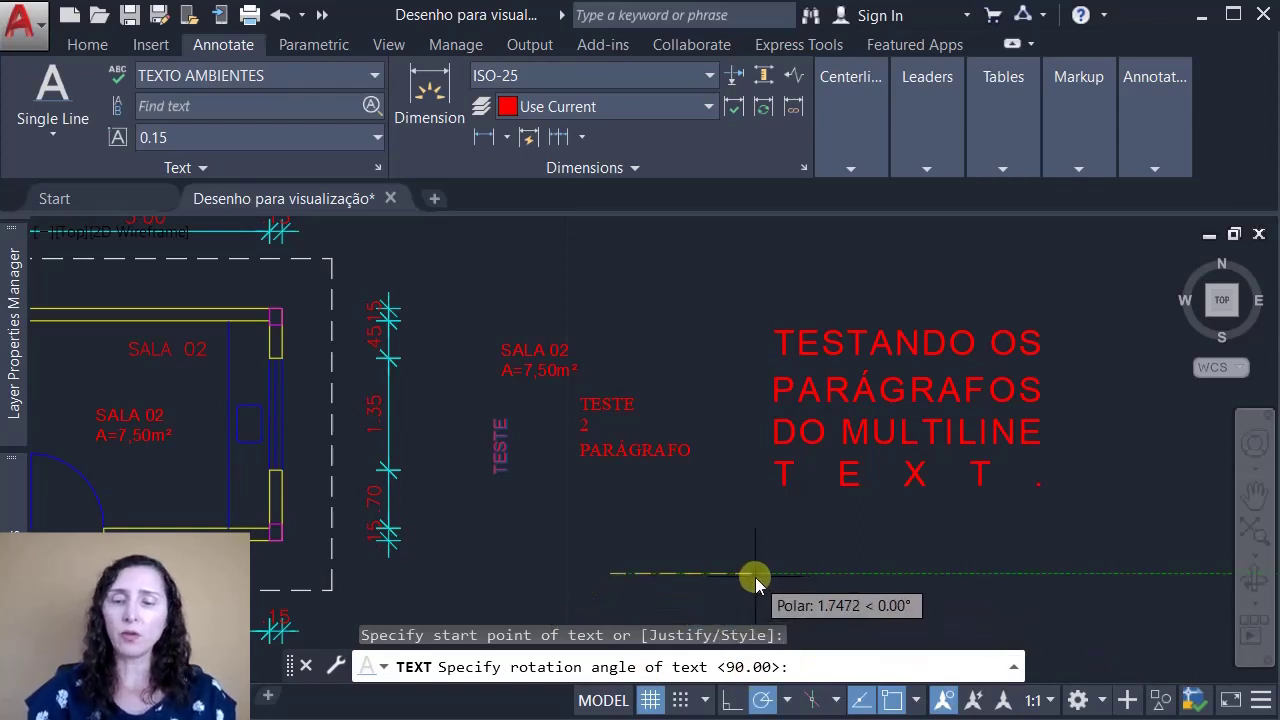
pyautogui.write('0')
pyautogui.press('Return')
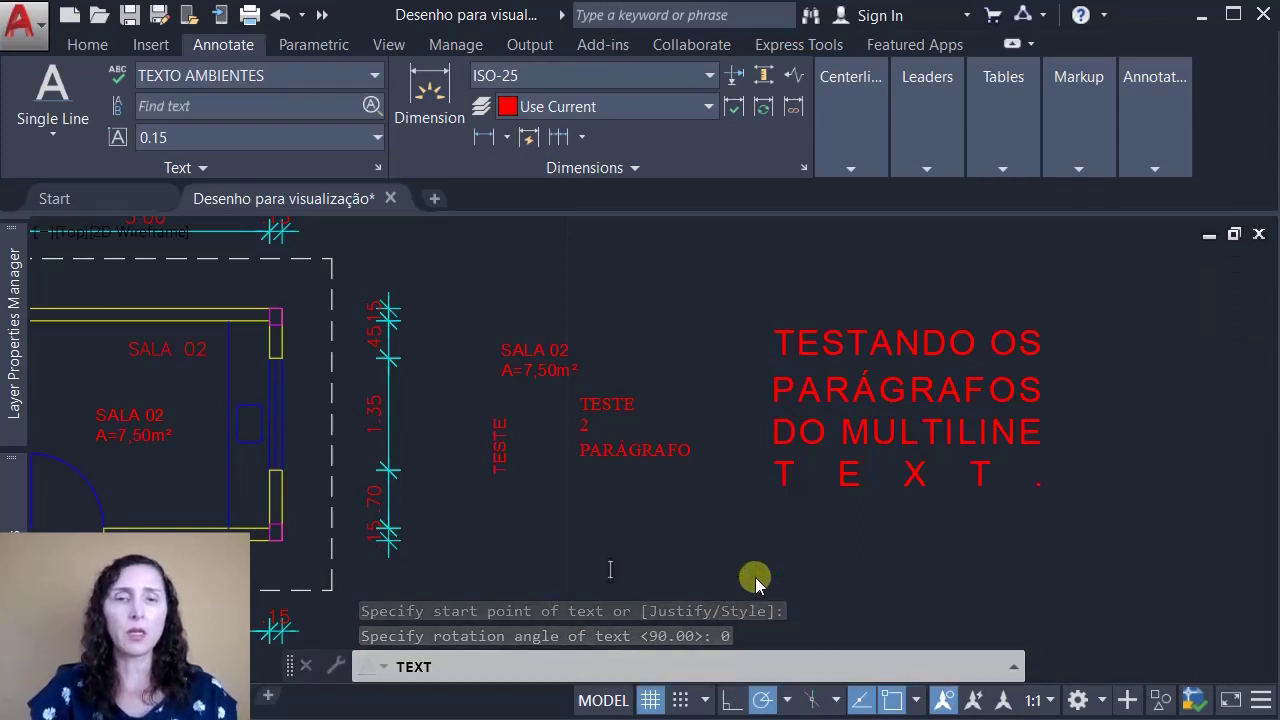
pyautogui.write('NOME DO AME')
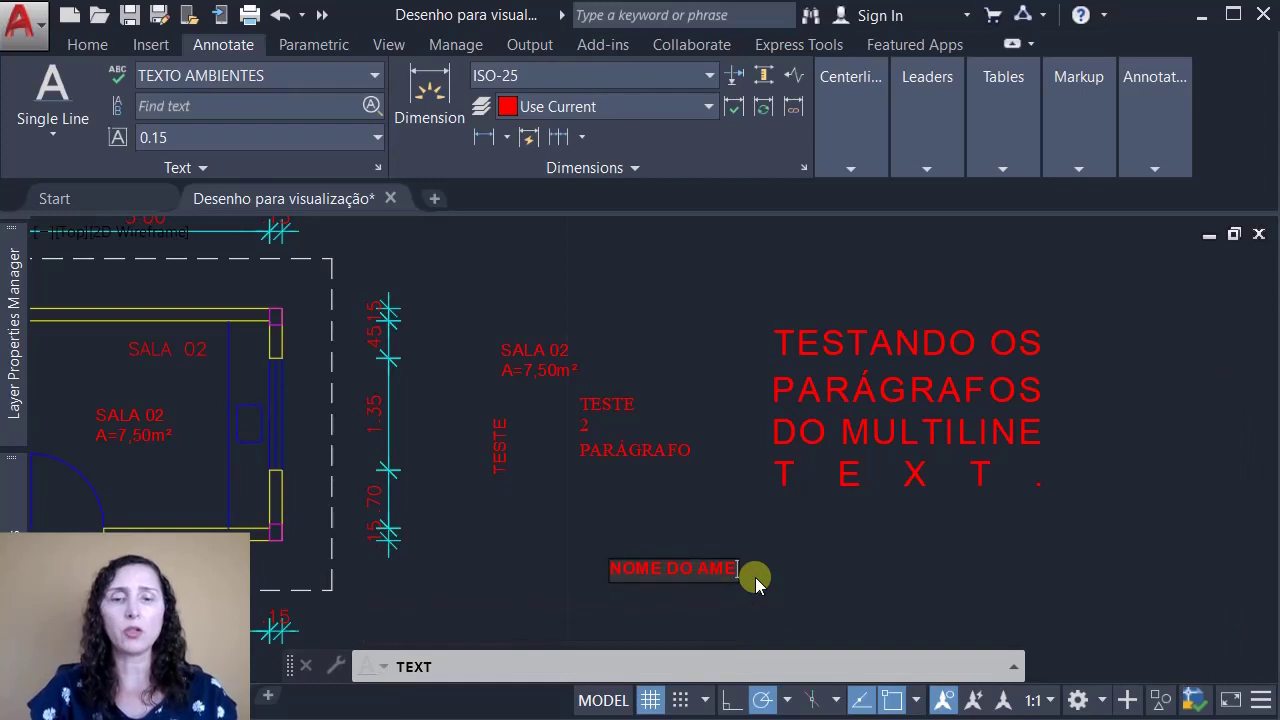
pyautogui.press('Return')
pyautogui.press('Return')
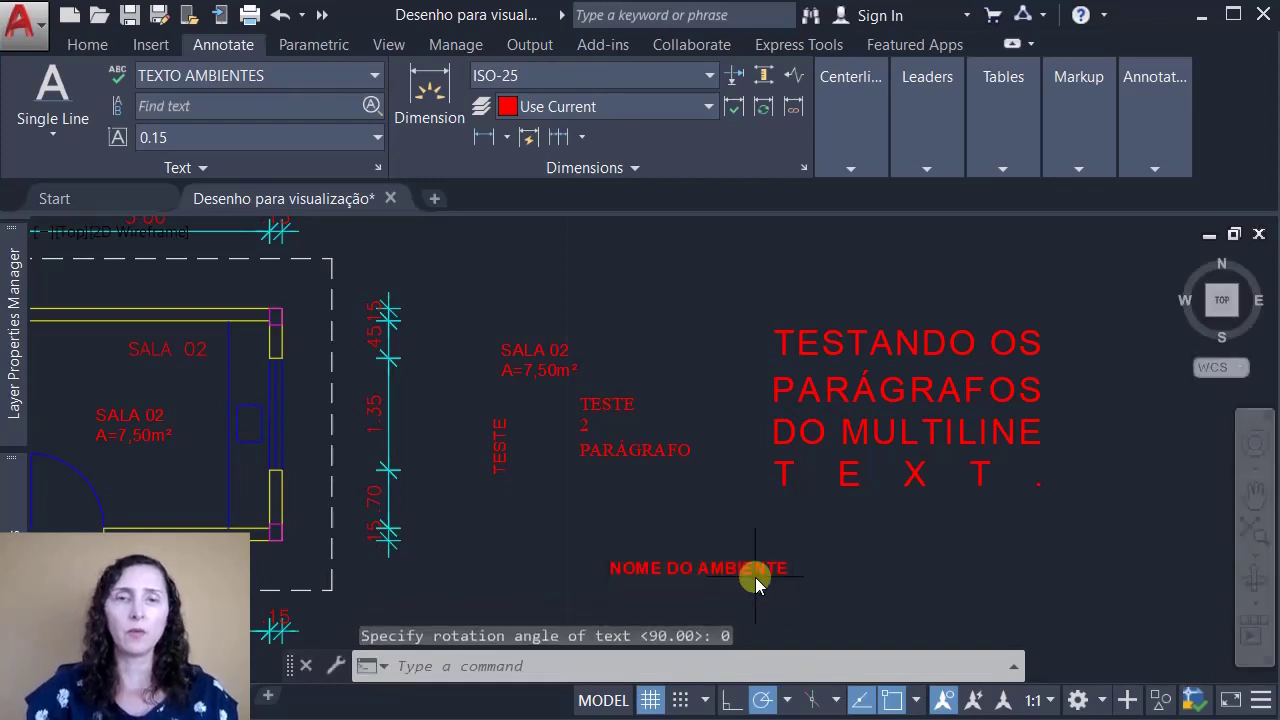
# Step: Widen the object properties display for the "NOME DO AMBIENTE" text and set the text's height to 0.3
pyautogui.click(751, 570)
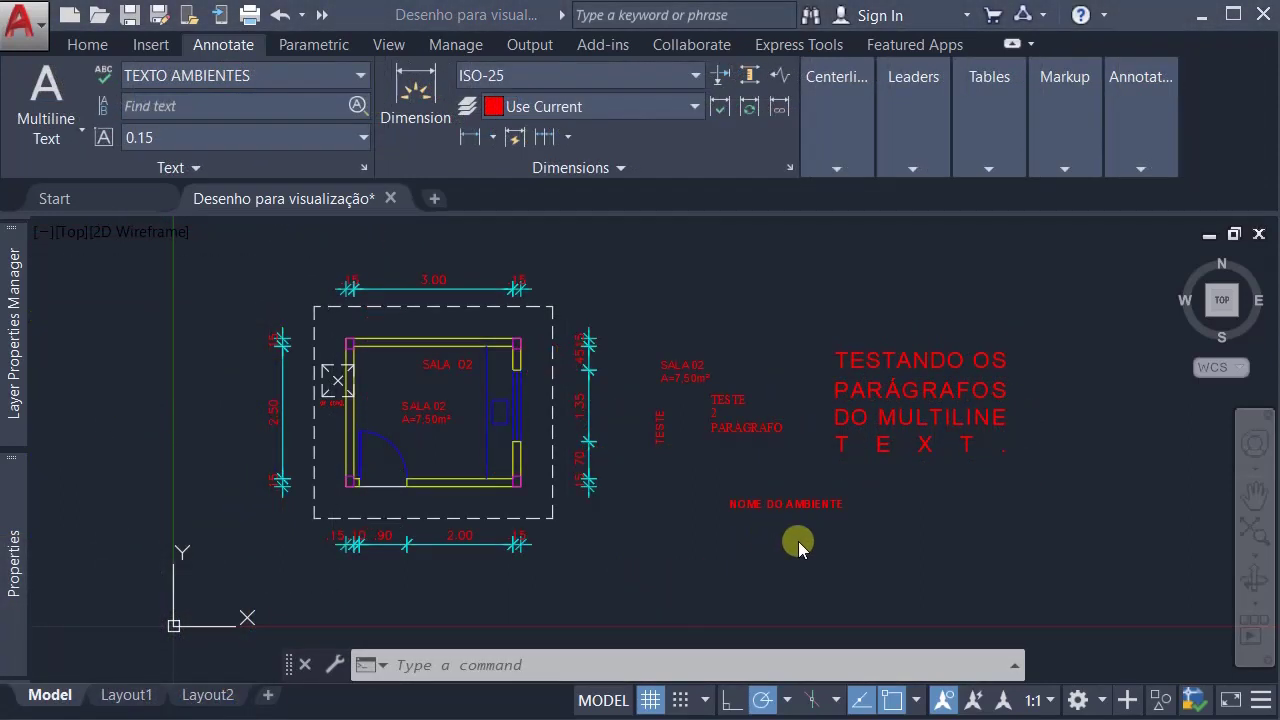
pyautogui.click(798, 541)
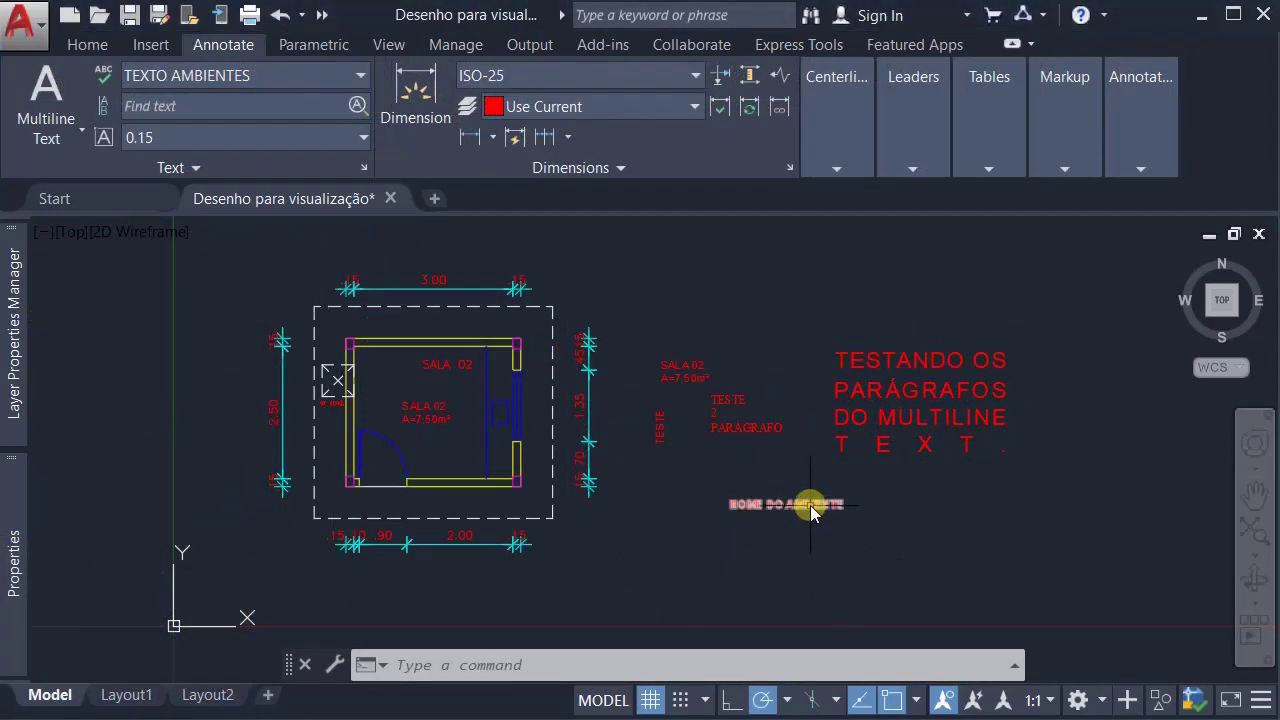
pyautogui.click(810, 502)
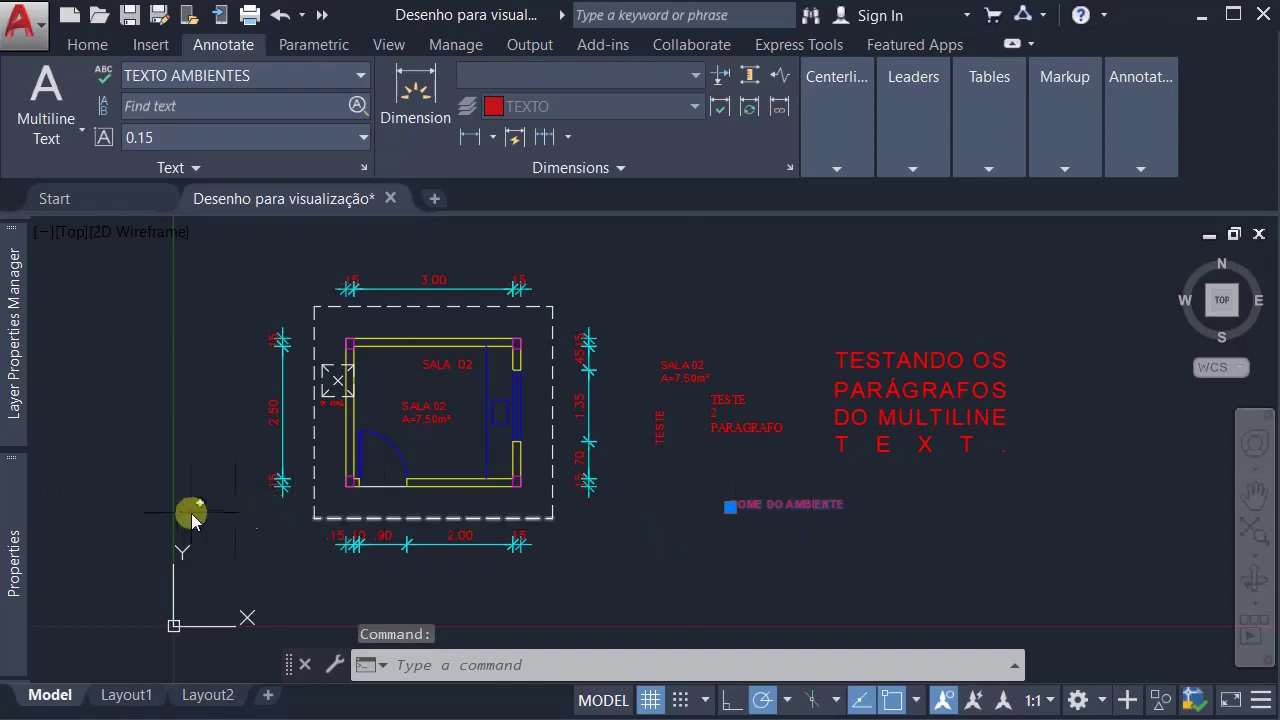
pyautogui.moveTo(14, 557)
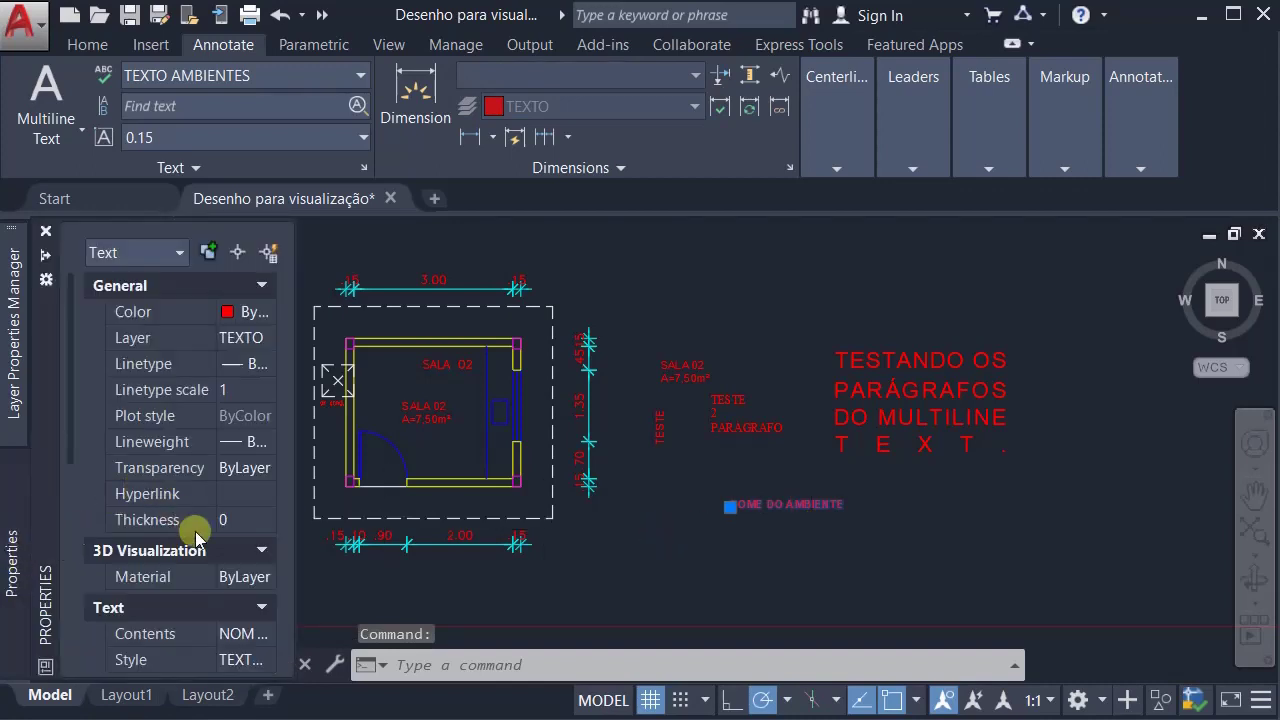
pyautogui.scroll(-2, 186, 528)
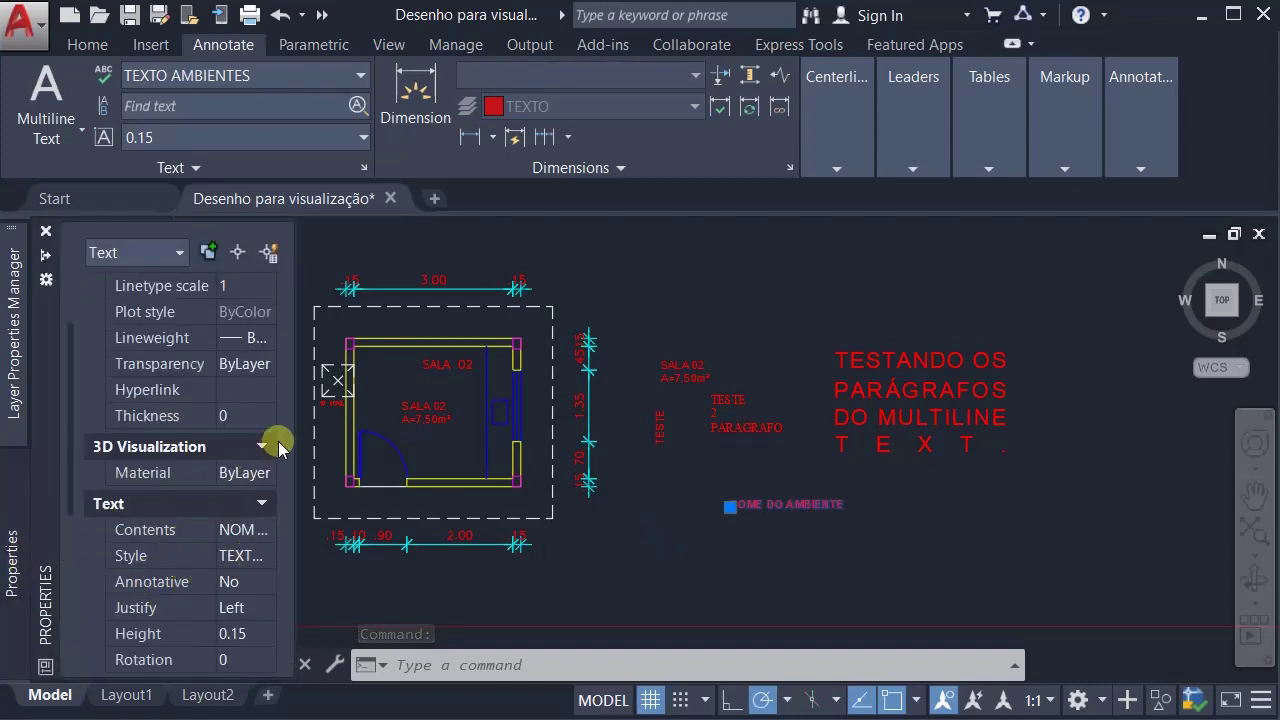
pyautogui.moveTo(294, 446); pyautogui.dragTo(398, 451)
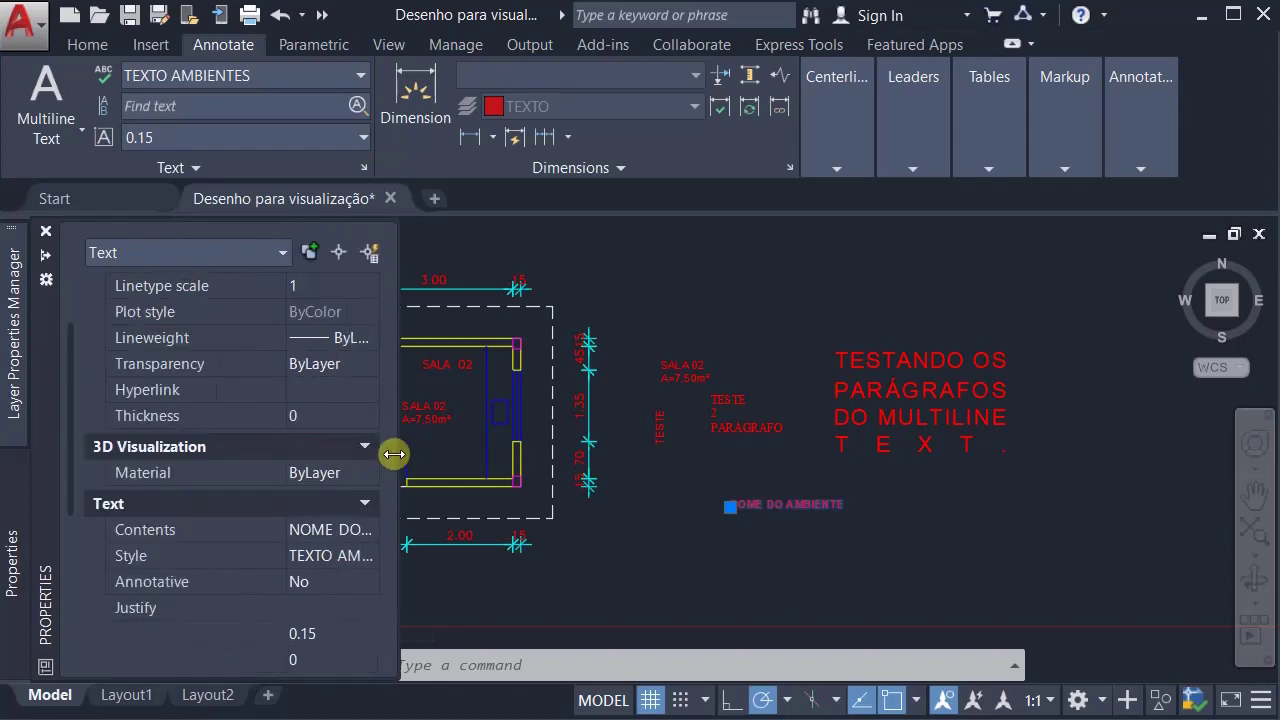
pyautogui.moveTo(285, 534); pyautogui.dragTo(228, 531)
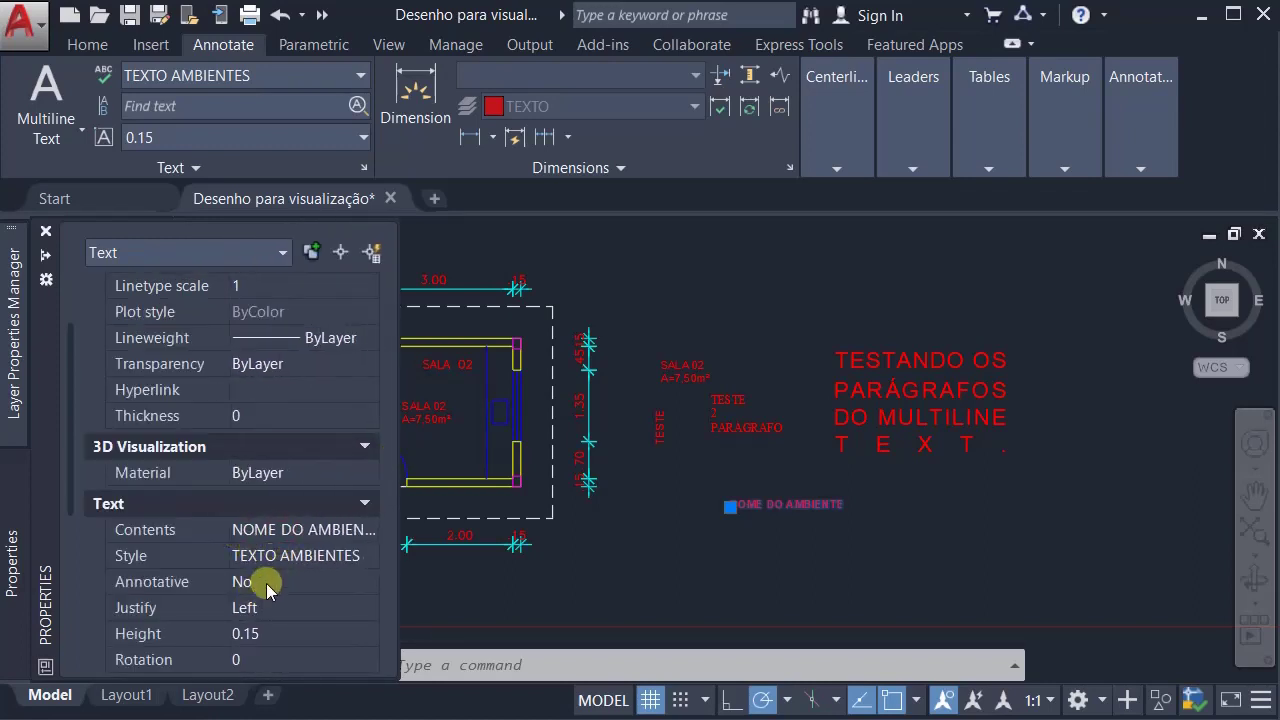
pyautogui.click(282, 632)
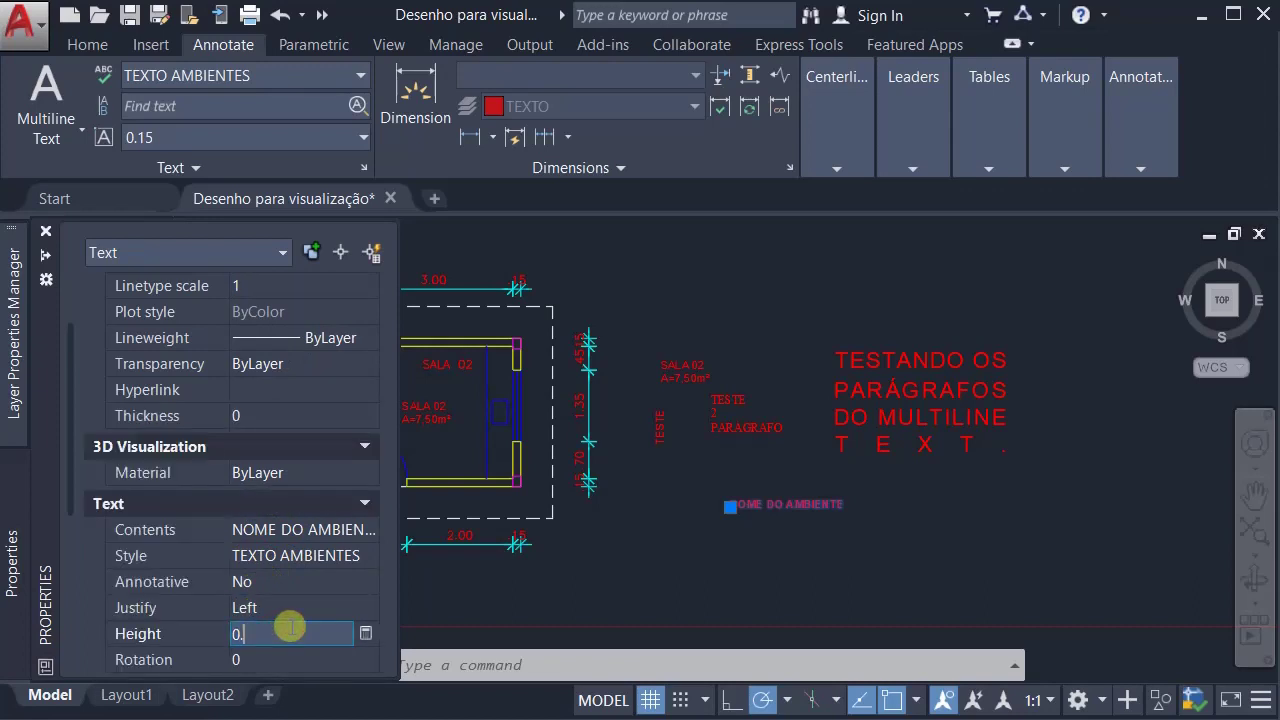
pyautogui.press('Tab')
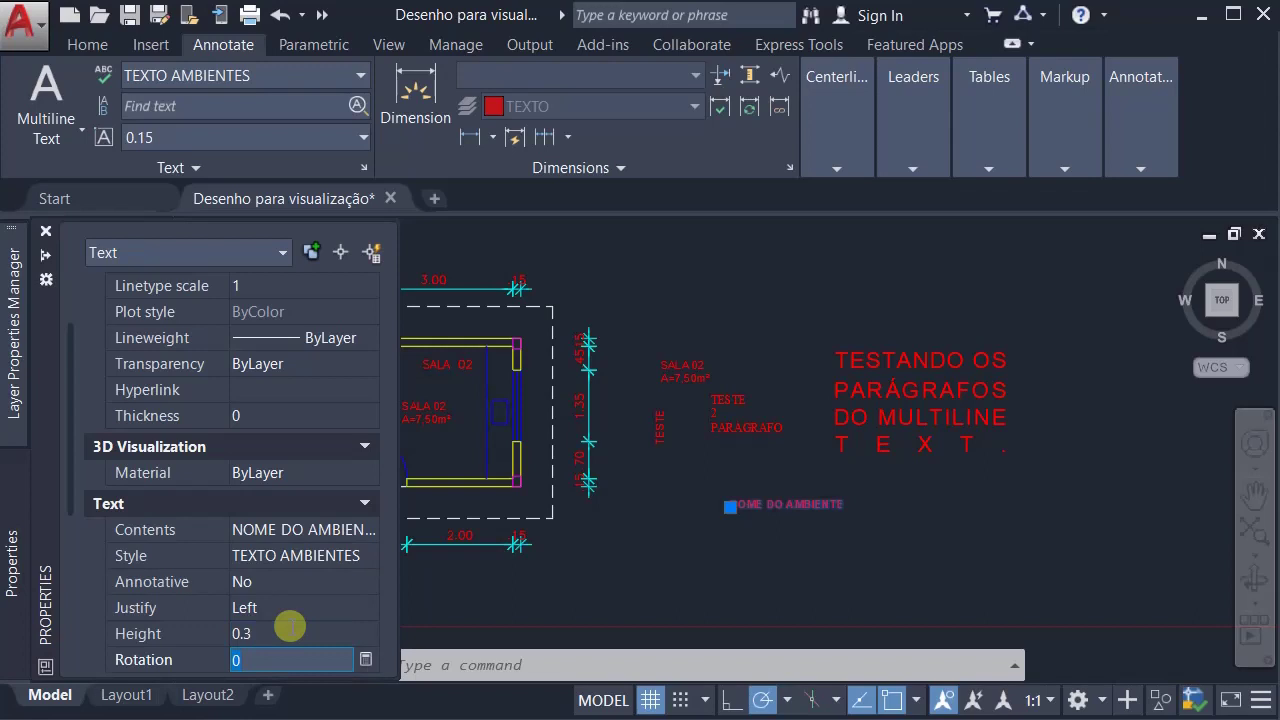
# Step: Examine the general, text and geometry properties of the "NOME DO AMBIENTE" text, including the justification options, and deselect the text
pyautogui.scroll(-3, 268, 560)
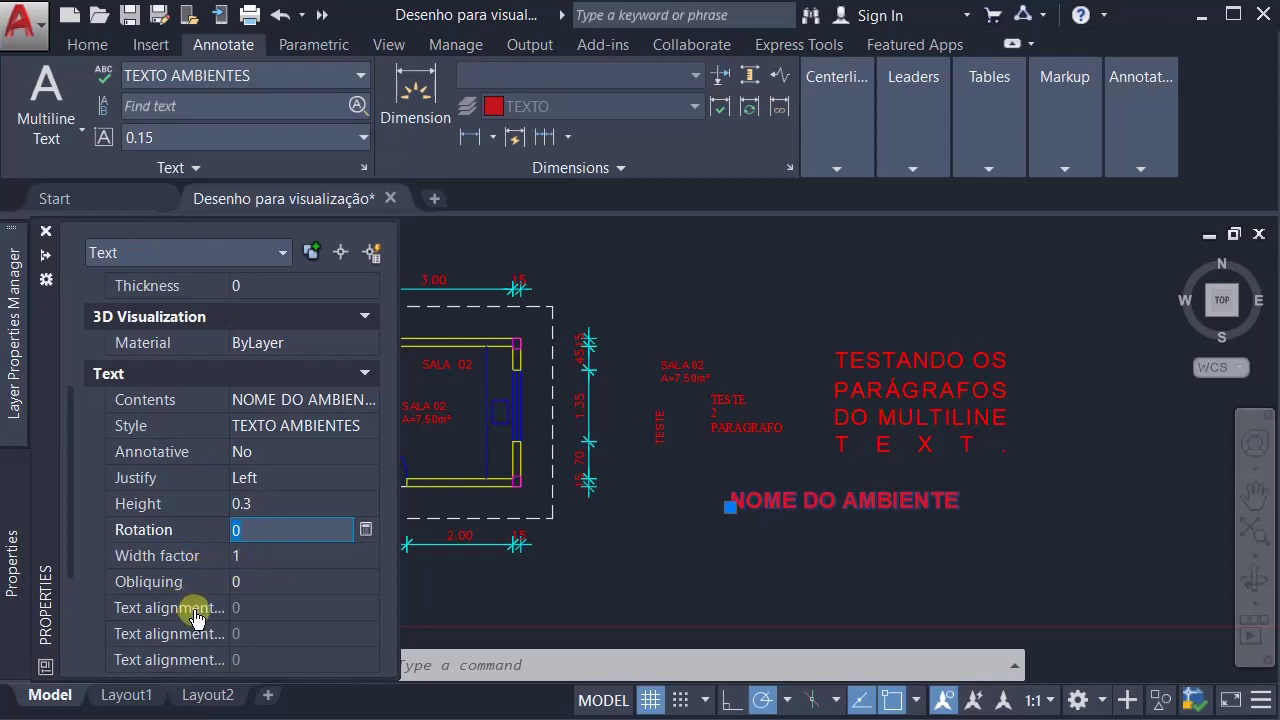
pyautogui.scroll(5, 205, 525)
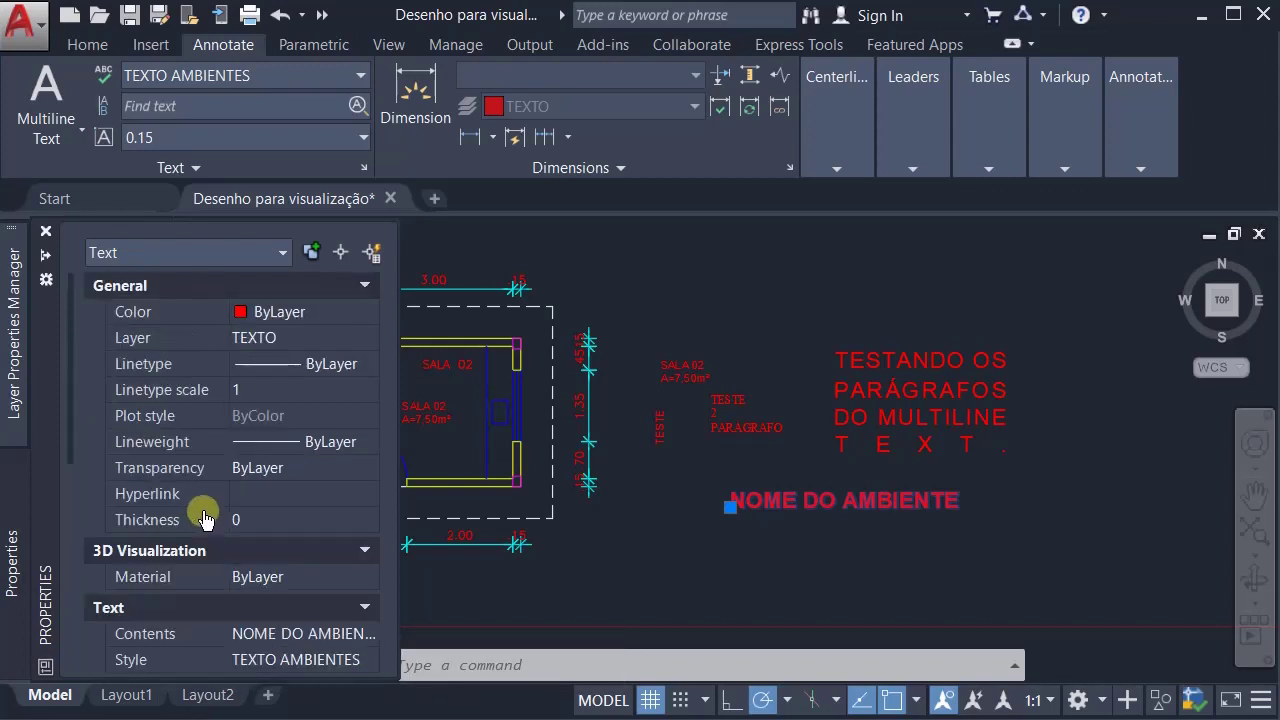
pyautogui.scroll(-5, 258, 480)
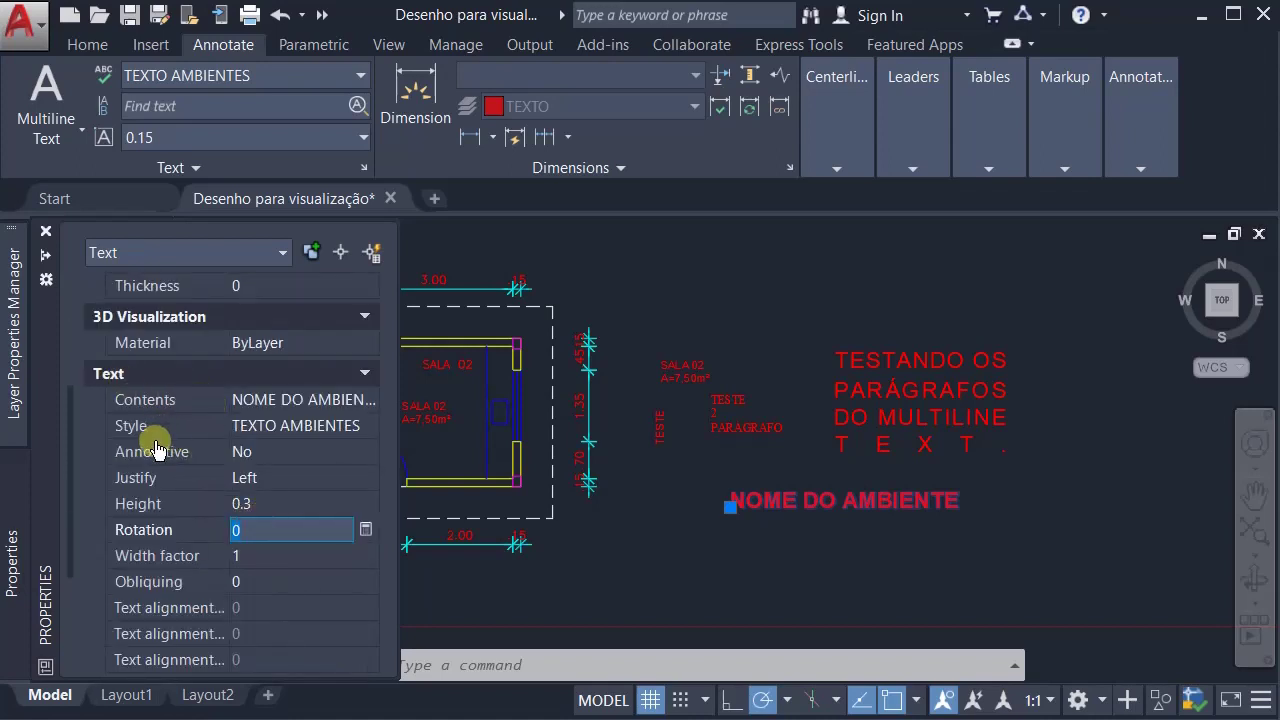
pyautogui.click(271, 478)
pyautogui.click(271, 478)
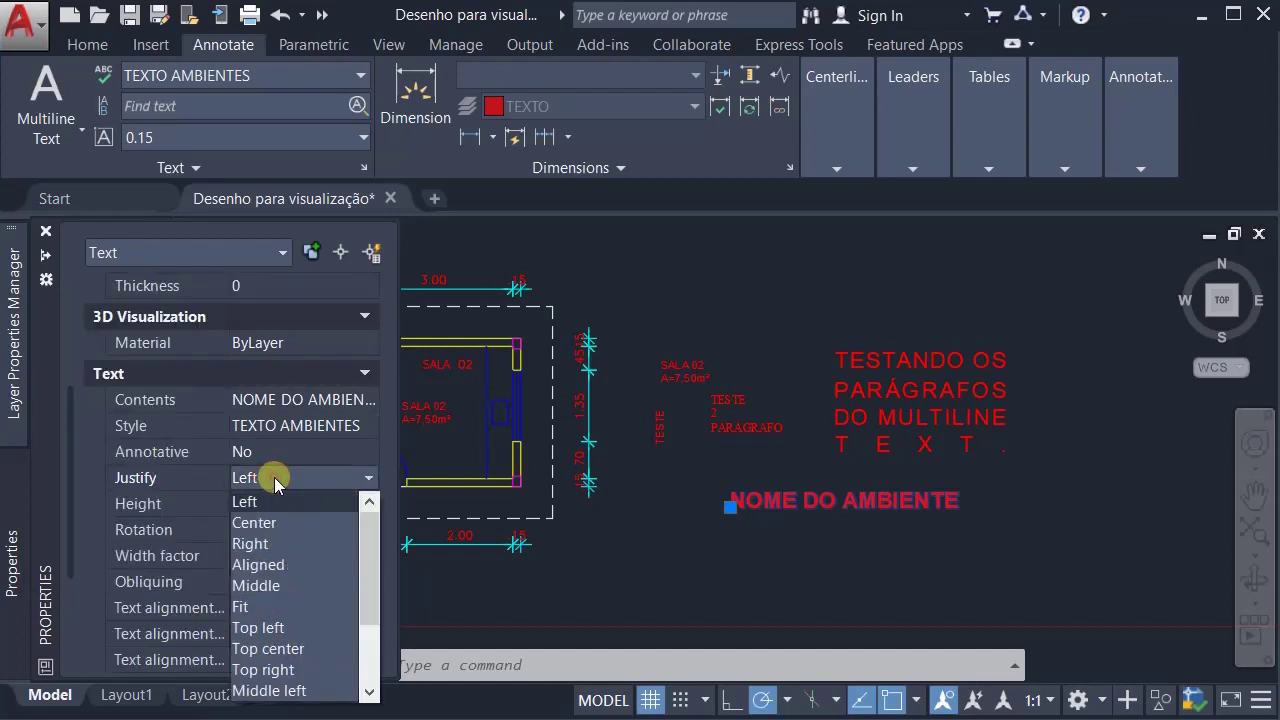
pyautogui.click(172, 531)
pyautogui.scroll(-3, 251, 620)
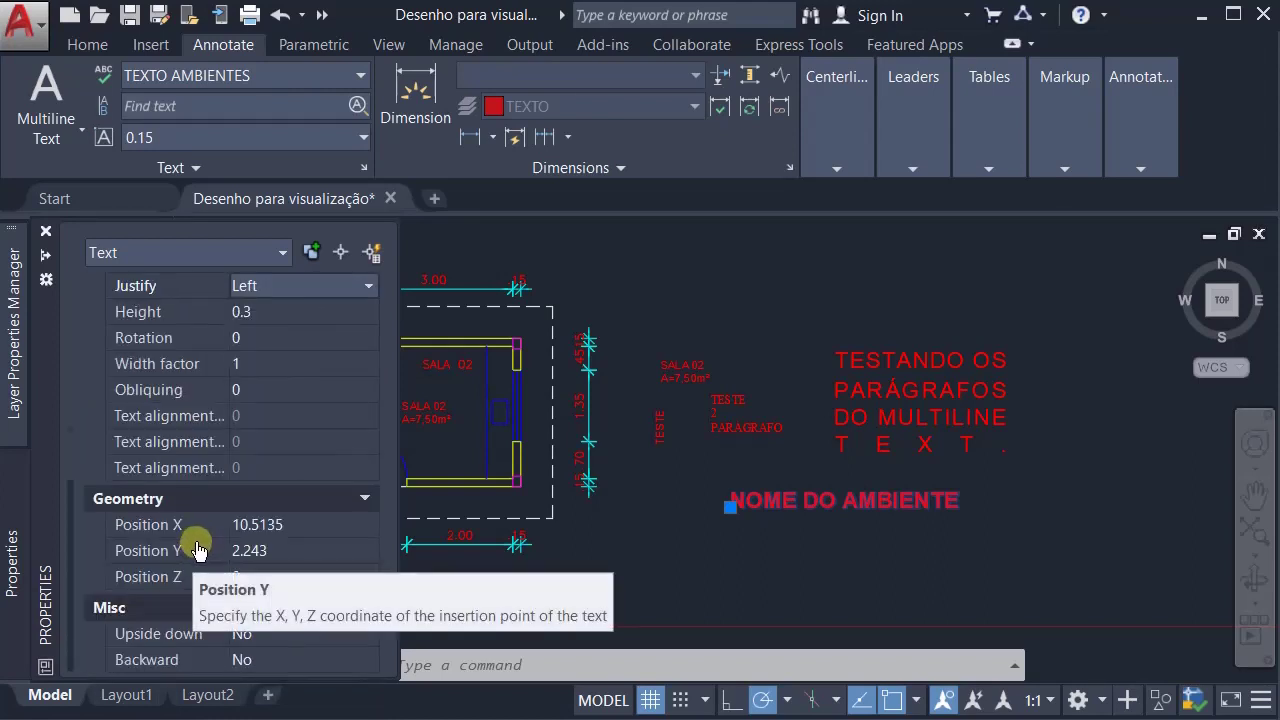
pyautogui.scroll(2, 199, 550)
pyautogui.scroll(2, 199, 550)
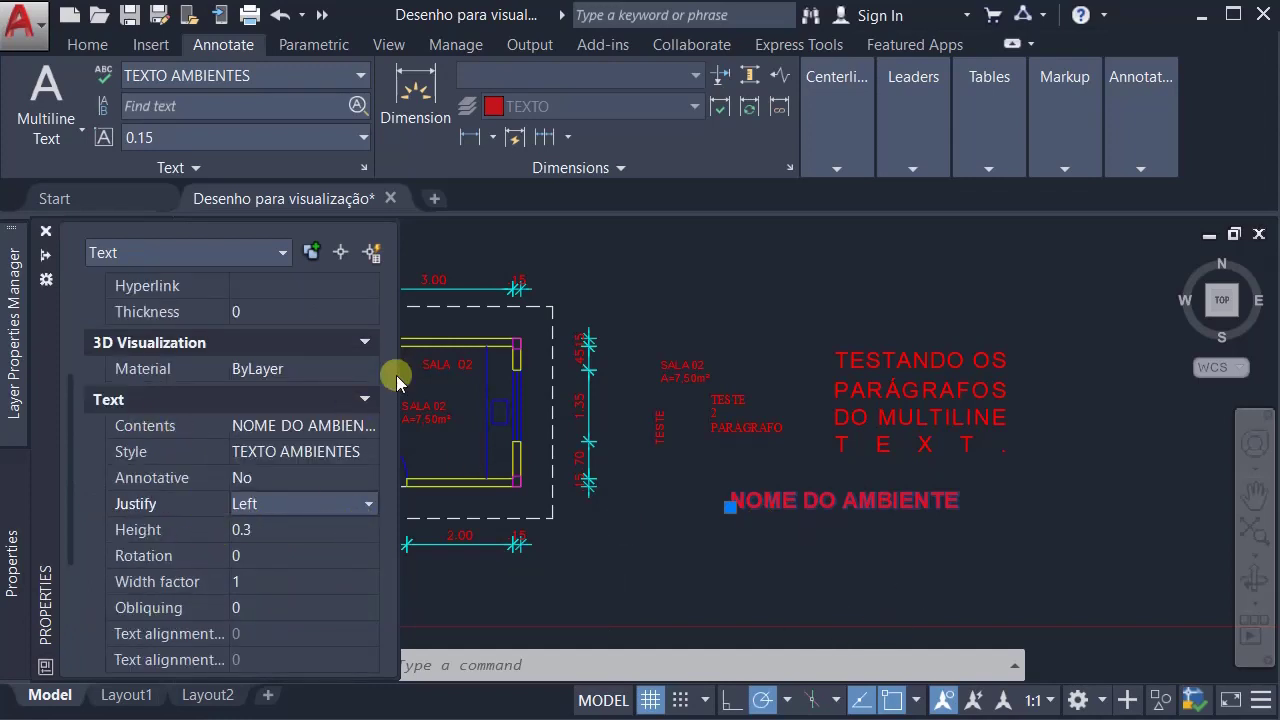
pyautogui.click(648, 530)
pyautogui.click(681, 545)
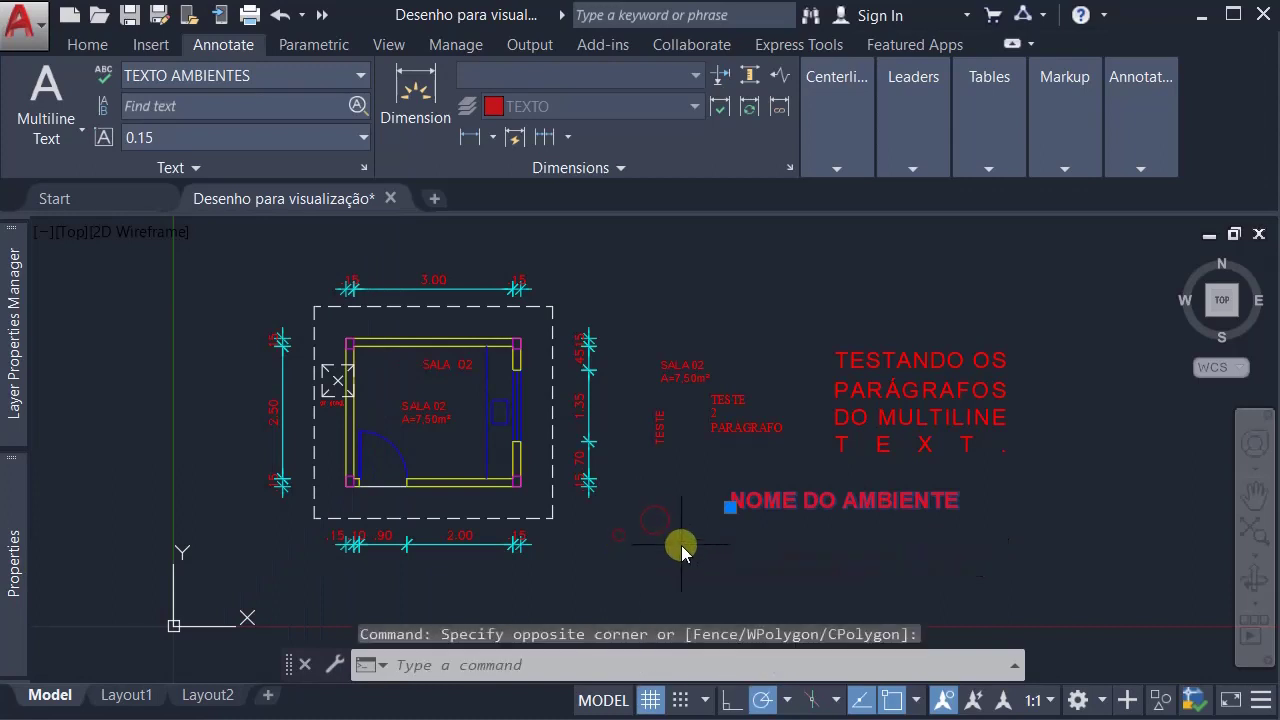
pyautogui.press('Escape')
pyautogui.press('Escape')
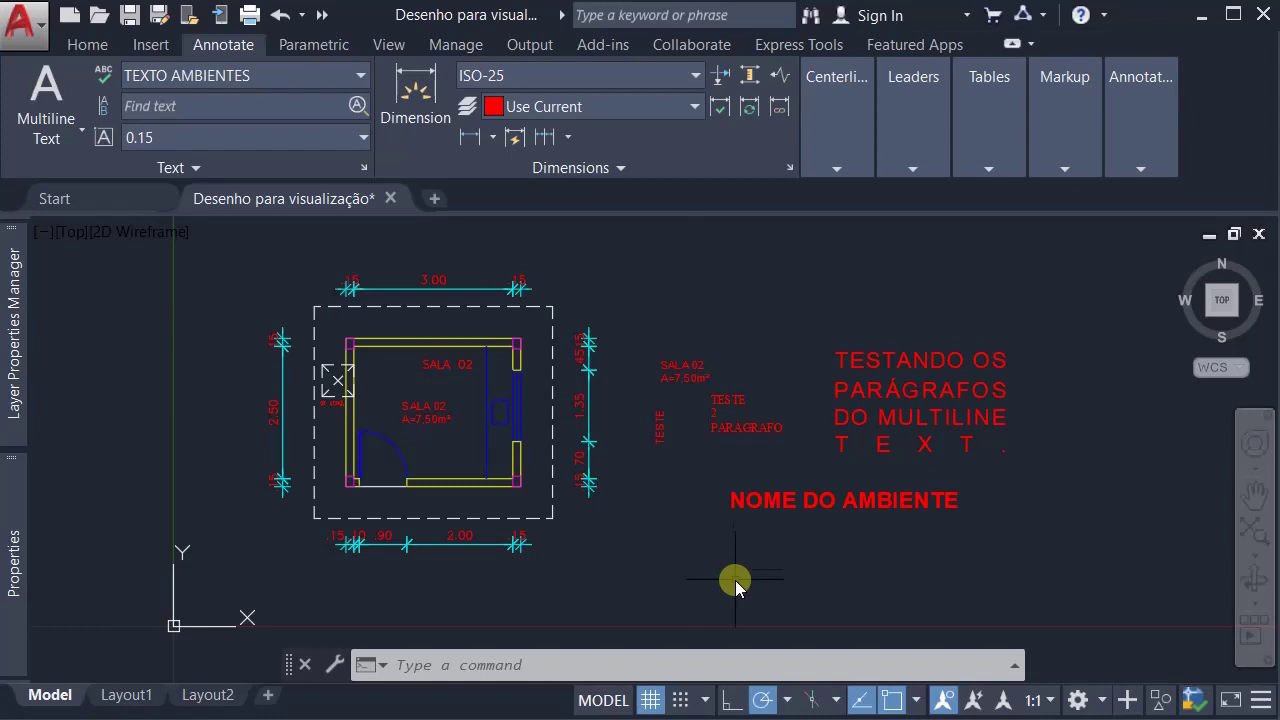
# Step: Open and close the "TESTANDO OS PARÁGRAFOS DO MULTILINE TEXT." text for editing, and delete the "NOME DO AMBIENTE" text below it
pyautogui.doubleClick(930, 421)
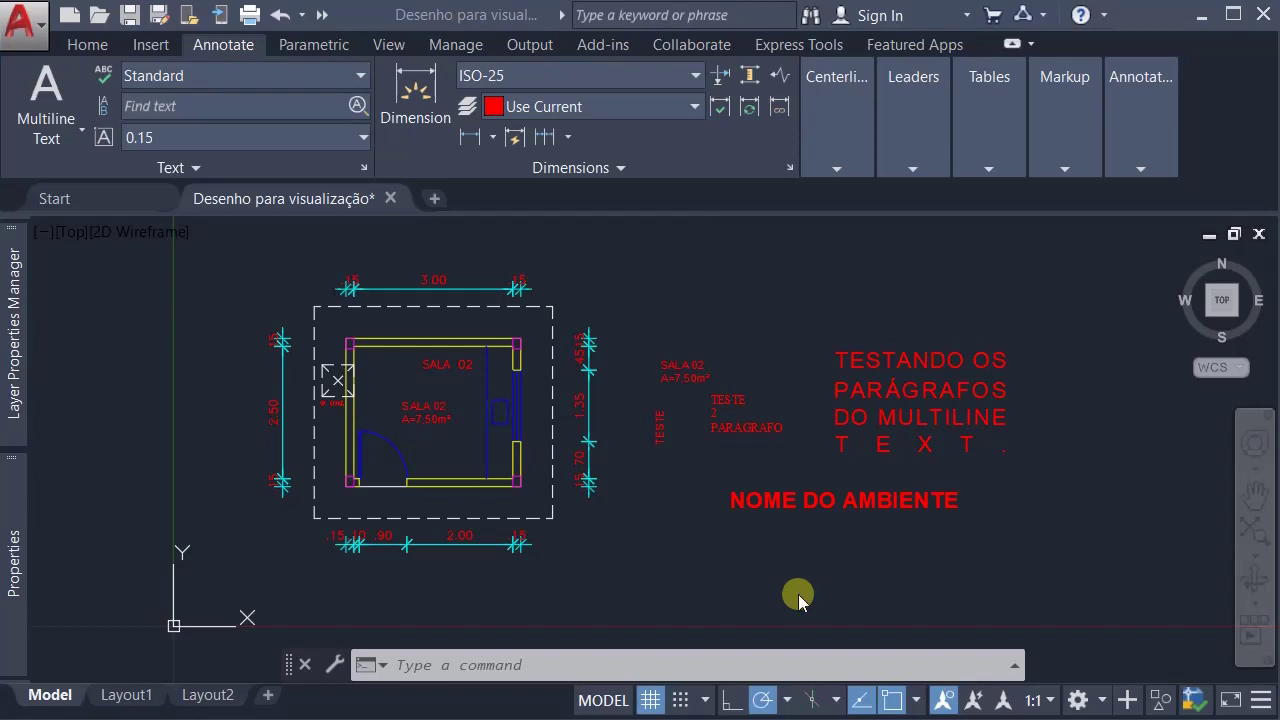
pyautogui.click(857, 536)
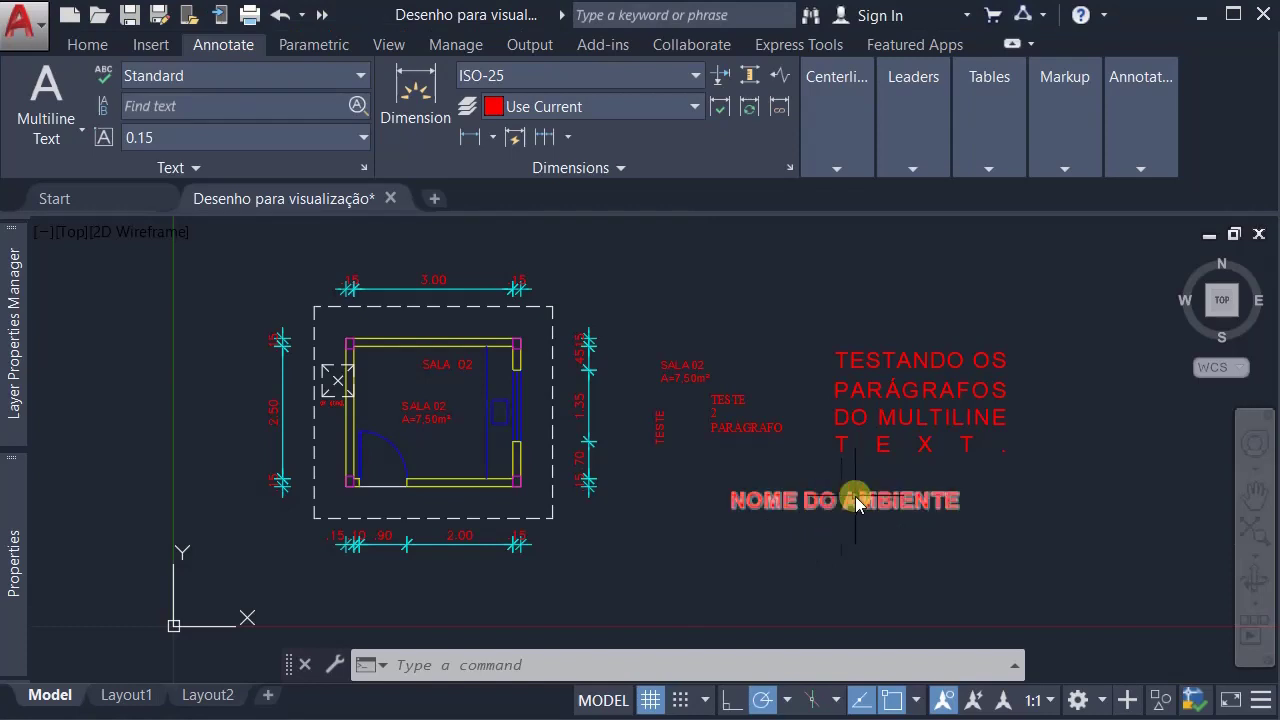
pyautogui.click(855, 496)
pyautogui.press('Delete')
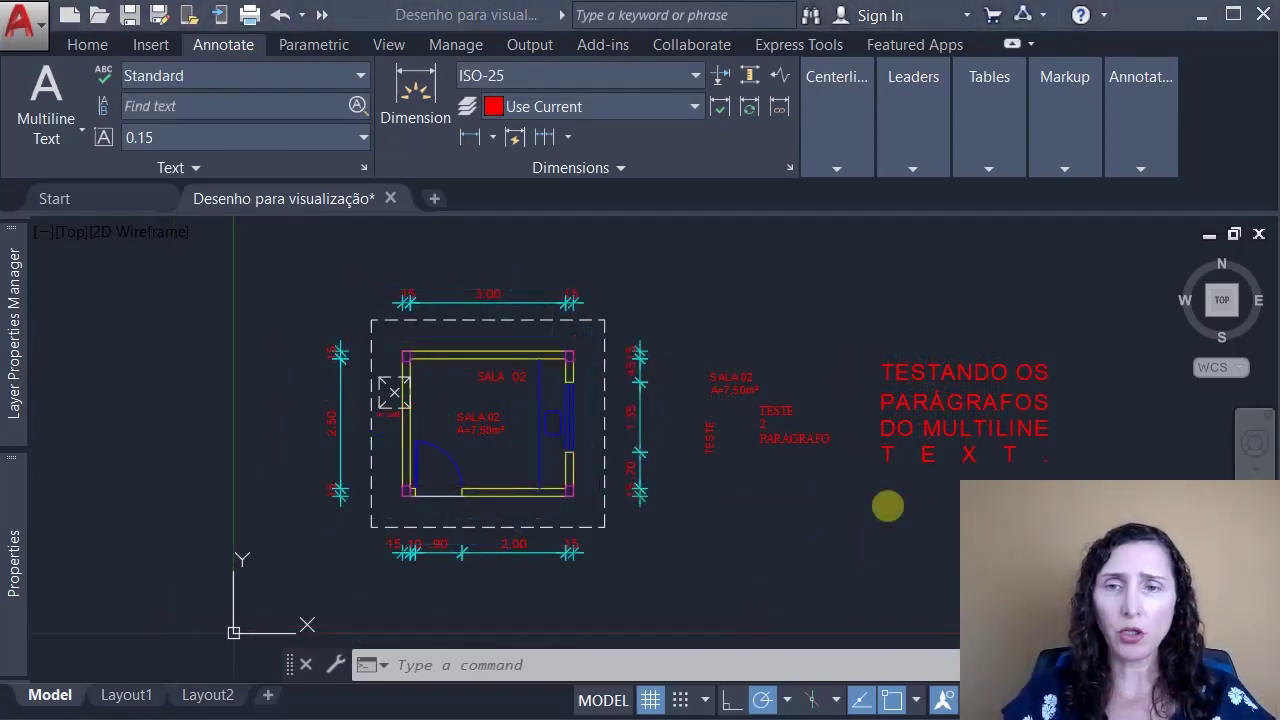
pyautogui.click(783, 337)
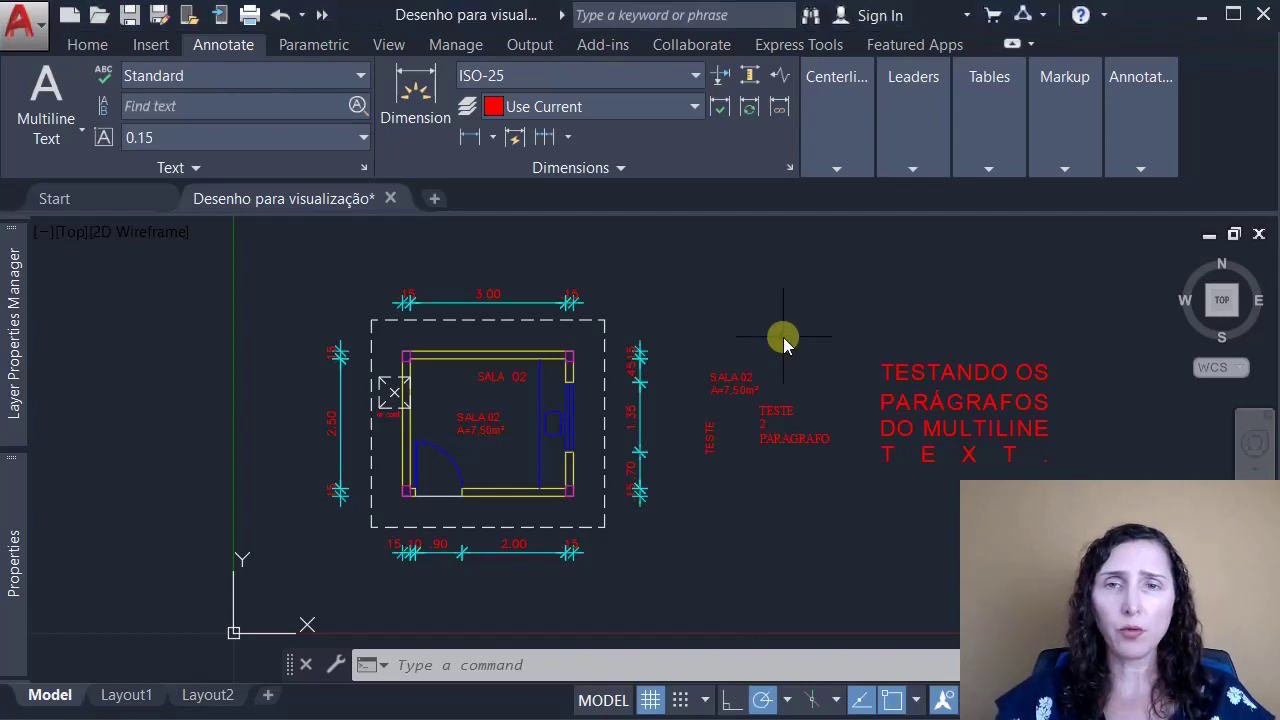